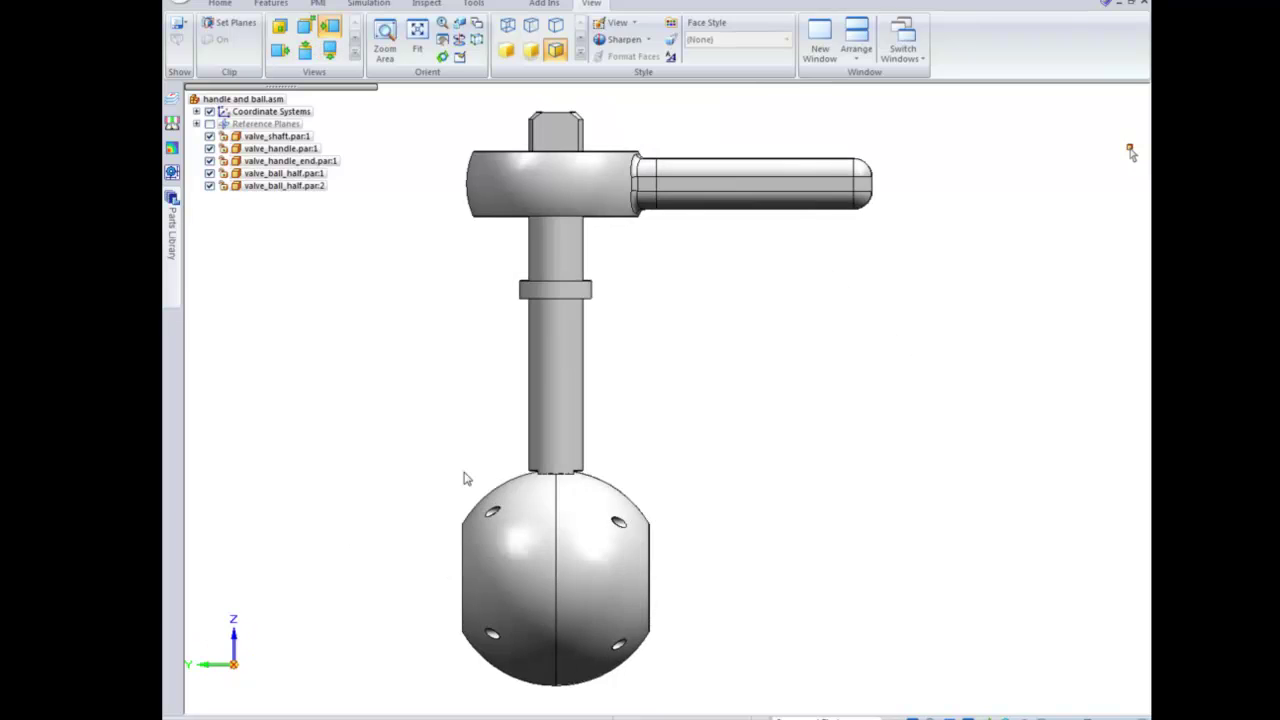
Step: Cycle the assembly through the right, back, isometric, dimetric and trimetric standard views, and restore the isometric view
{"action": "key", "text": "ctrl+r"}
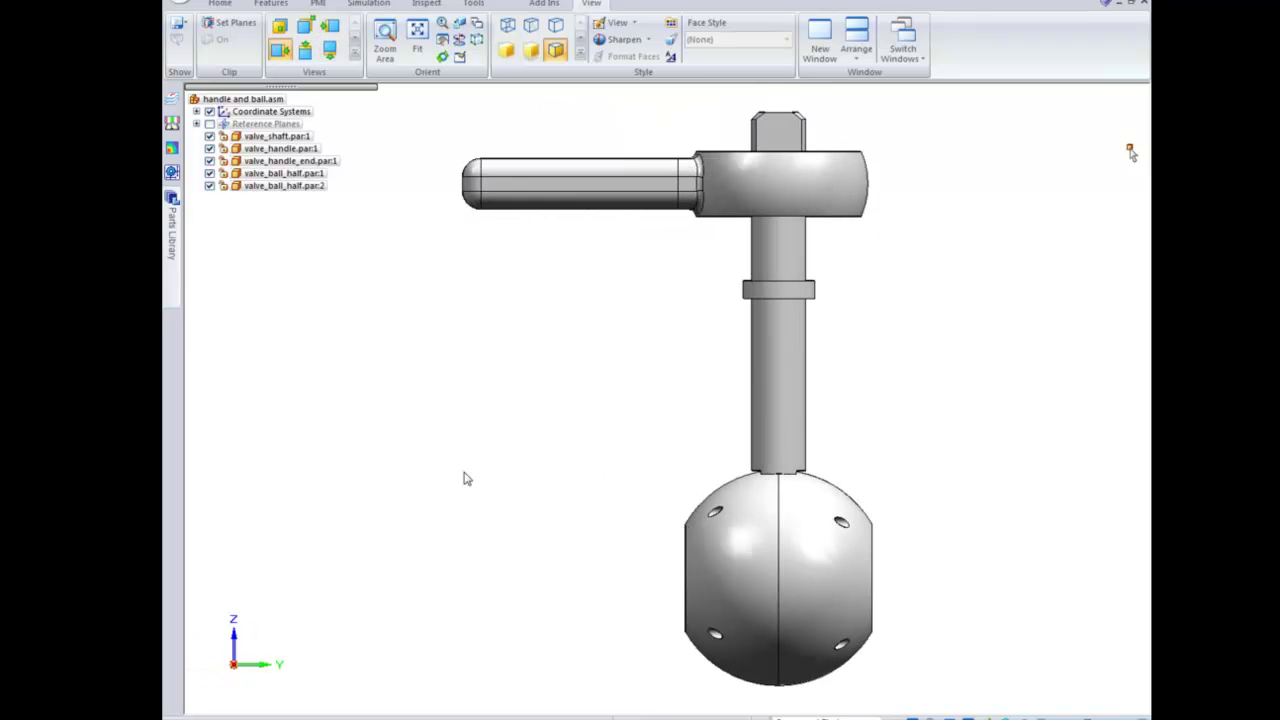
{"action": "key", "text": "ctrl+f"}
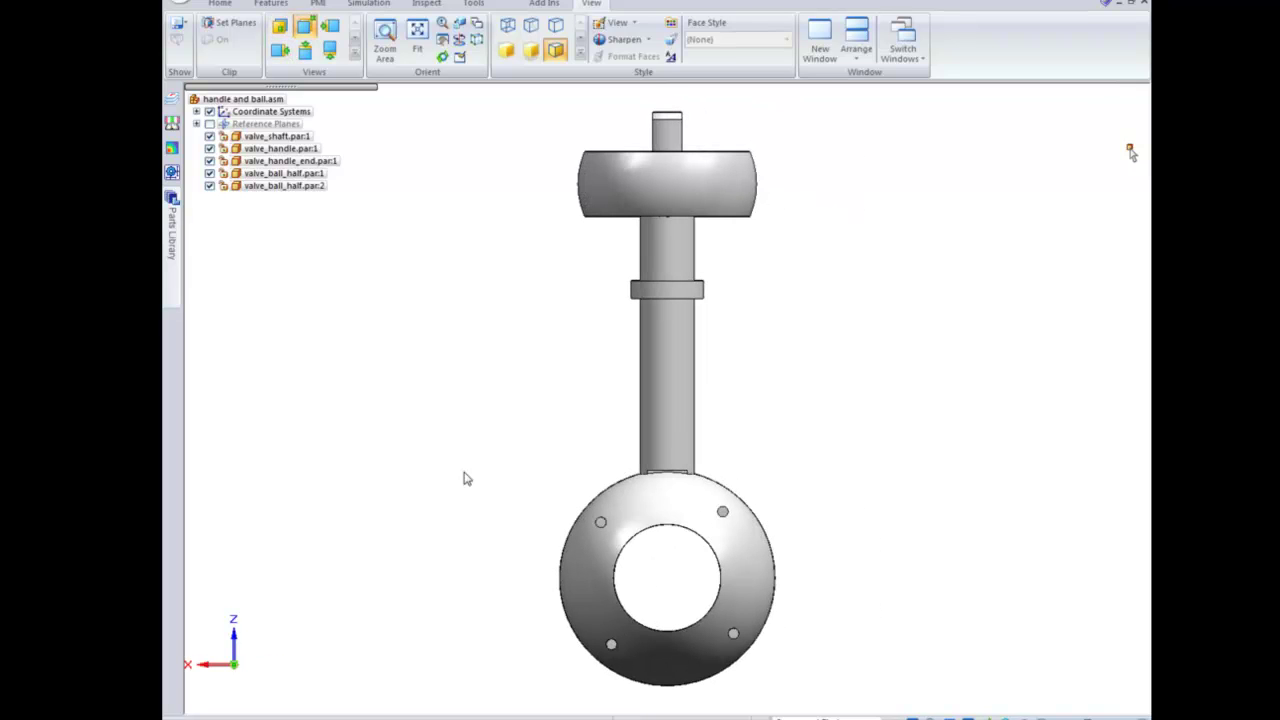
{"action": "key", "text": "ctrl+i"}
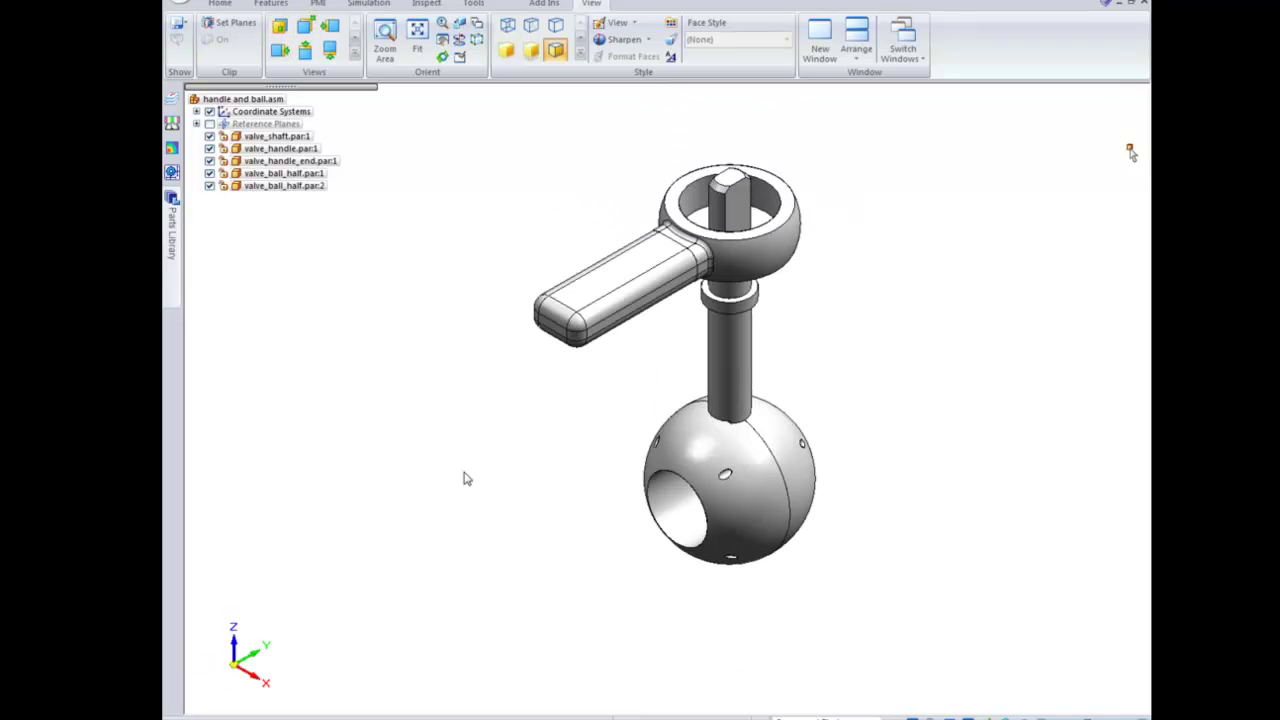
{"action": "key", "text": "ctrl+j"}
{"action": "key", "text": "ctrl+m"}
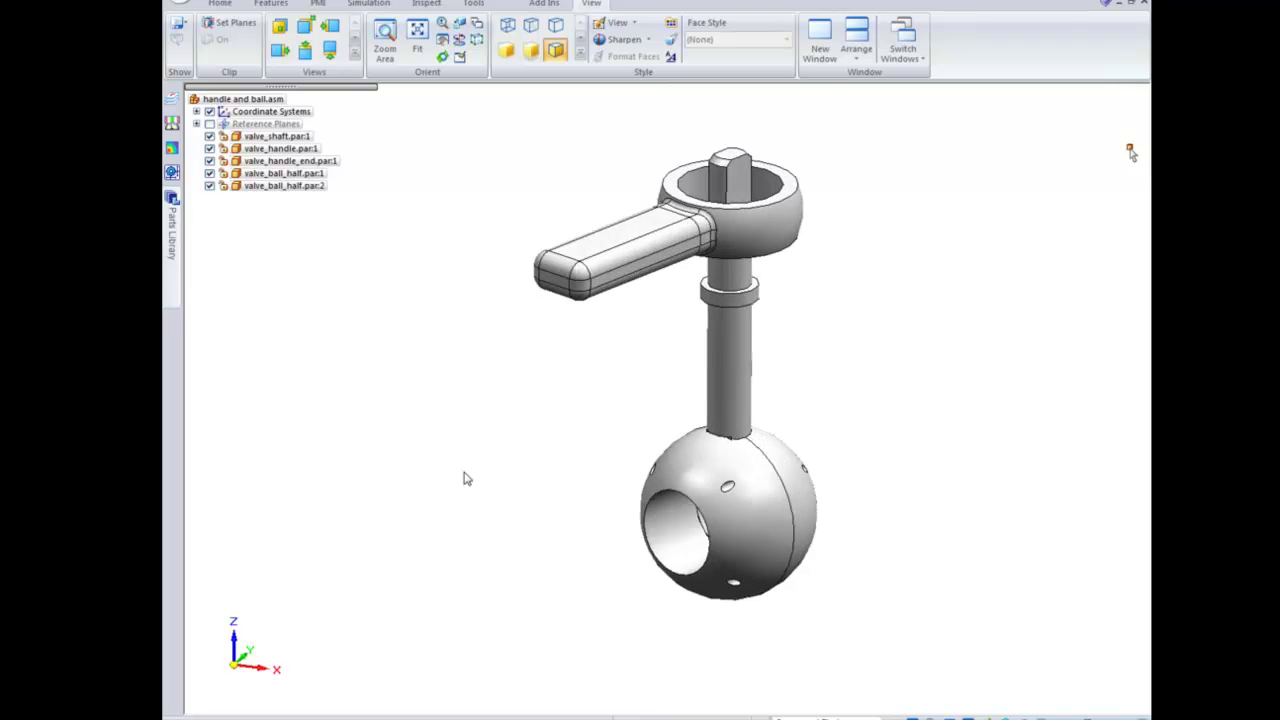
{"action": "key", "text": "ctrl+i"}
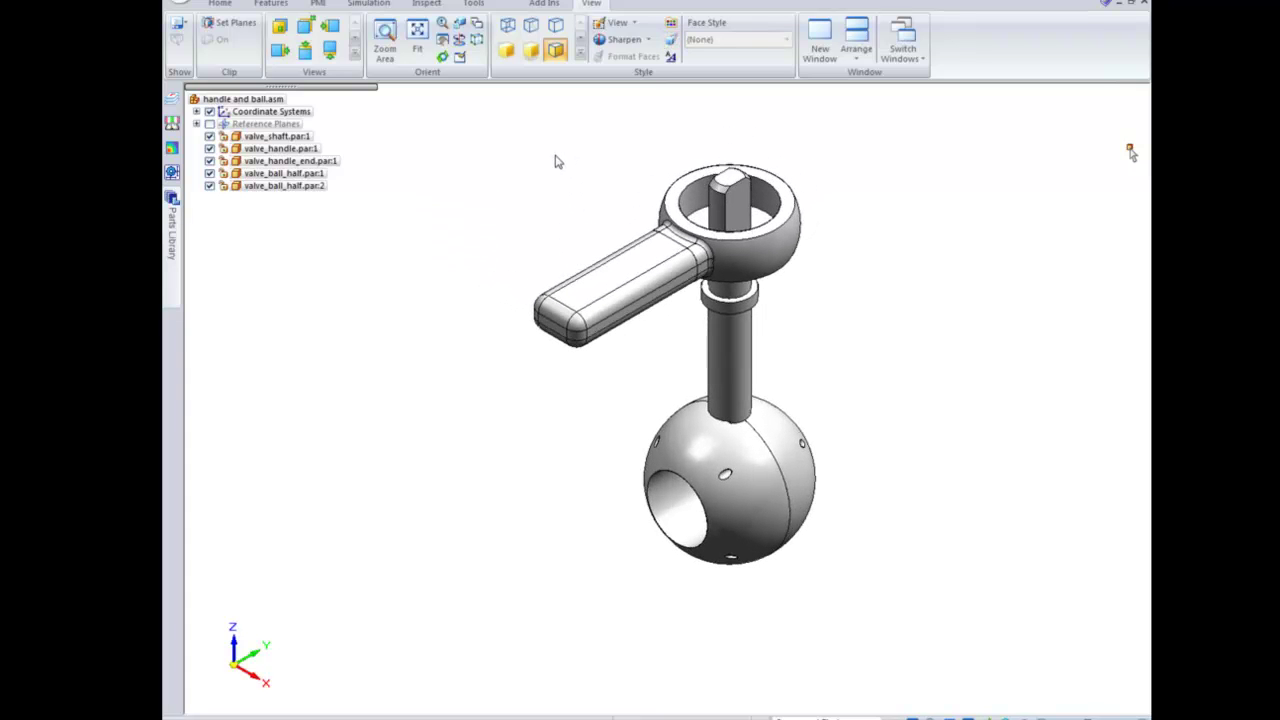
Step: Apply perspective to the isometric view of the assembly, and toggle it off and on again
{"action": "key", "text": "ctrl+shift+Up"}
{"action": "key", "text": "ctrl+shift+Up"}
{"action": "key", "text": "ctrl+shift+Up"}
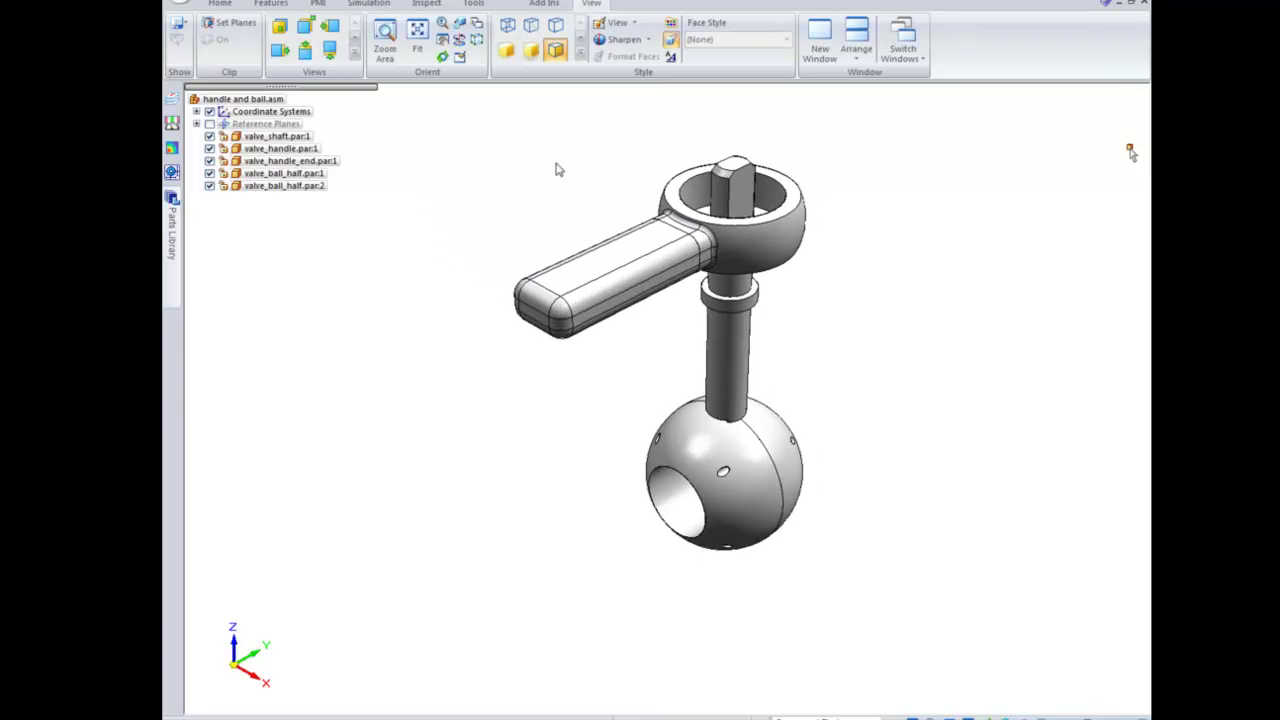
{"action": "left_click", "coordinate": [679, 45]}
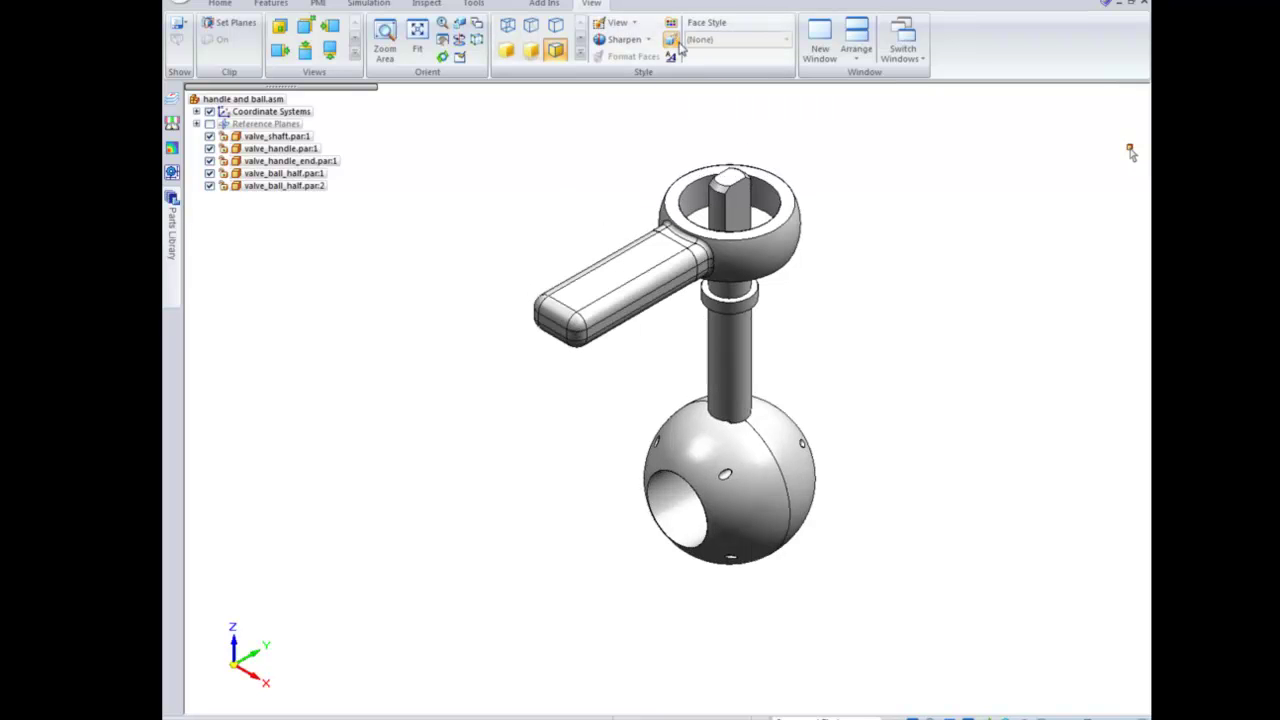
{"action": "left_click", "coordinate": [679, 45]}
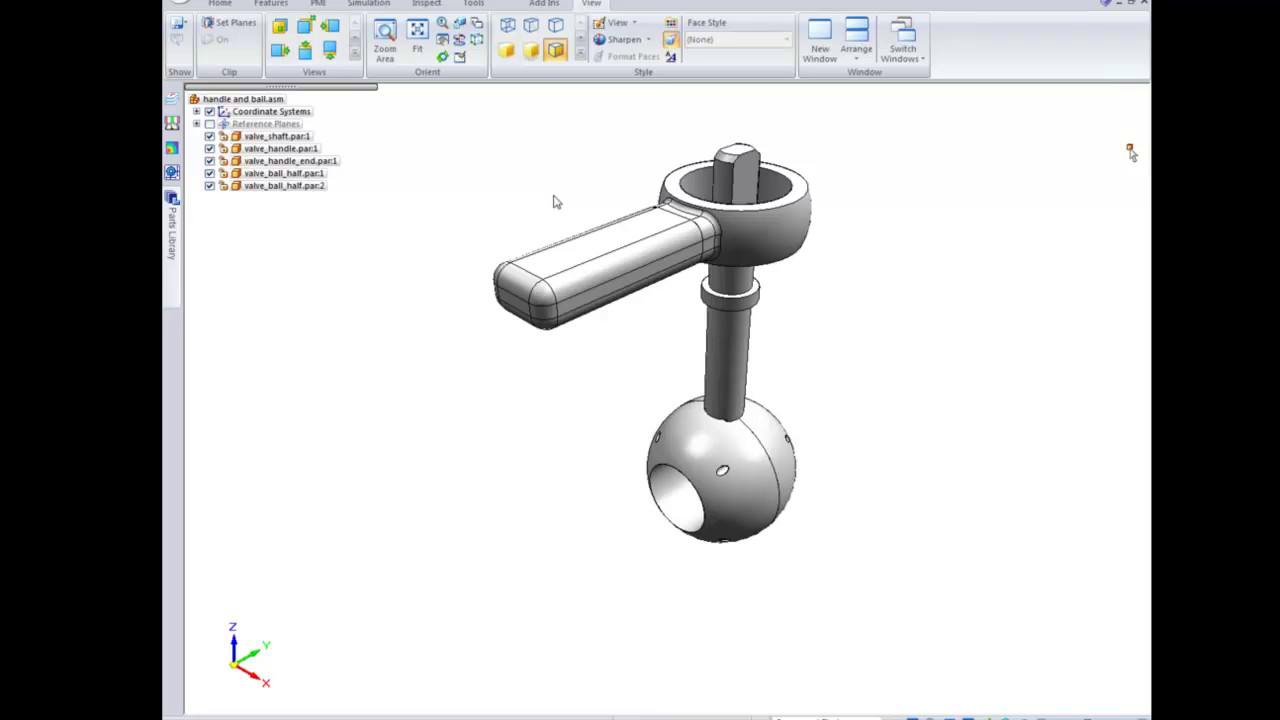
Step: Strengthen the perspective distortion of the assembly view and reduce it again step by step
{"action": "key", "text": "ctrl+shift+Up"}
{"action": "key", "text": "ctrl+shift+Up"}
{"action": "key", "text": "ctrl+shift+Up"}
{"action": "key", "text": "ctrl+shift+Up"}
{"action": "key", "text": "ctrl+shift+Down"}
{"action": "key", "text": "ctrl+shift+Down"}
{"action": "key", "text": "ctrl+shift+Down"}
{"action": "key", "text": "ctrl+shift+Down"}
{"action": "key", "text": "ctrl+shift+Down"}
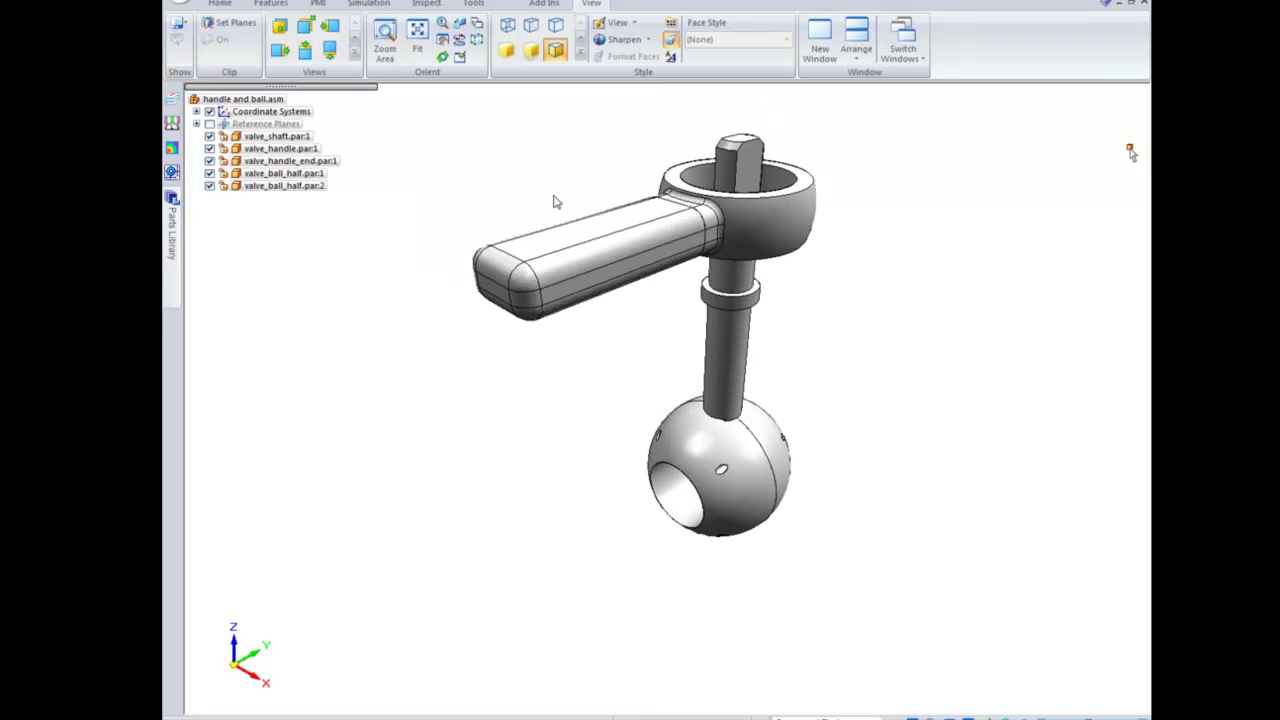
{"action": "key", "text": "ctrl+shift+Down"}
{"action": "key", "text": "ctrl+shift+Down"}
{"action": "key", "text": "ctrl+shift+Down"}
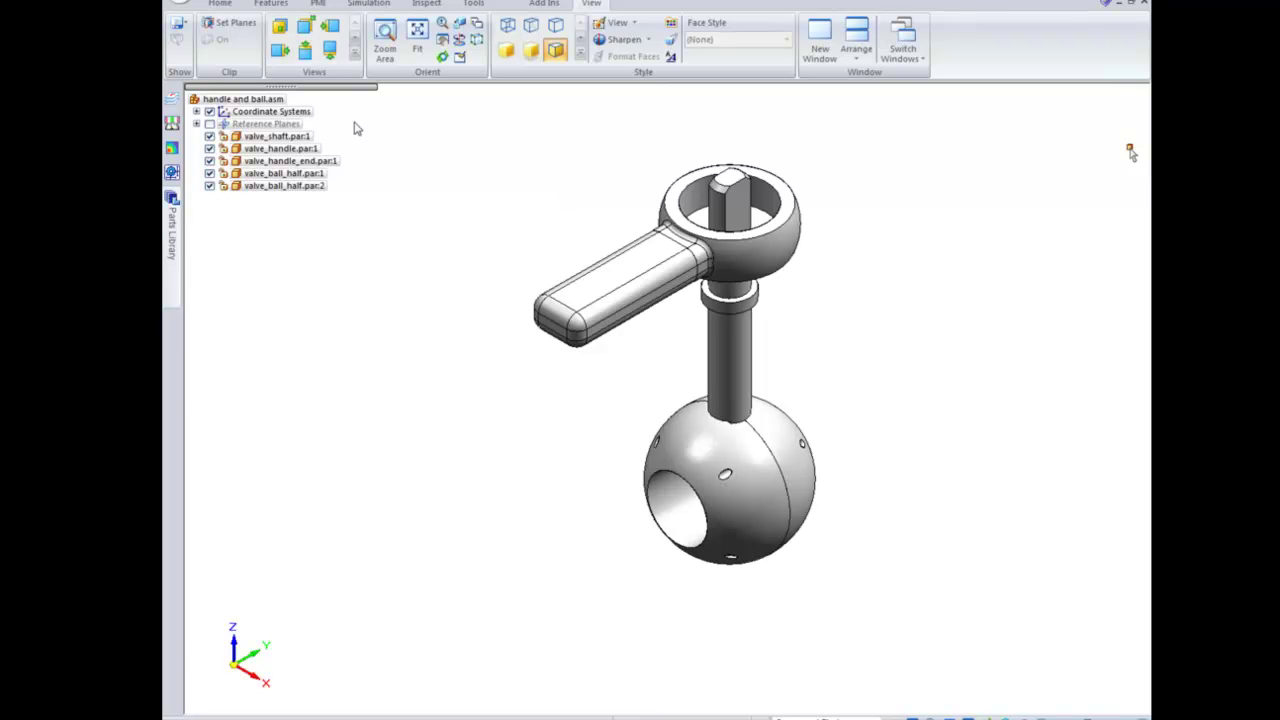
Step: Toggle the PathFinder between its transparent and windowed display, and float it over the model area before redocking it
{"action": "double_click", "coordinate": [309, 88]}
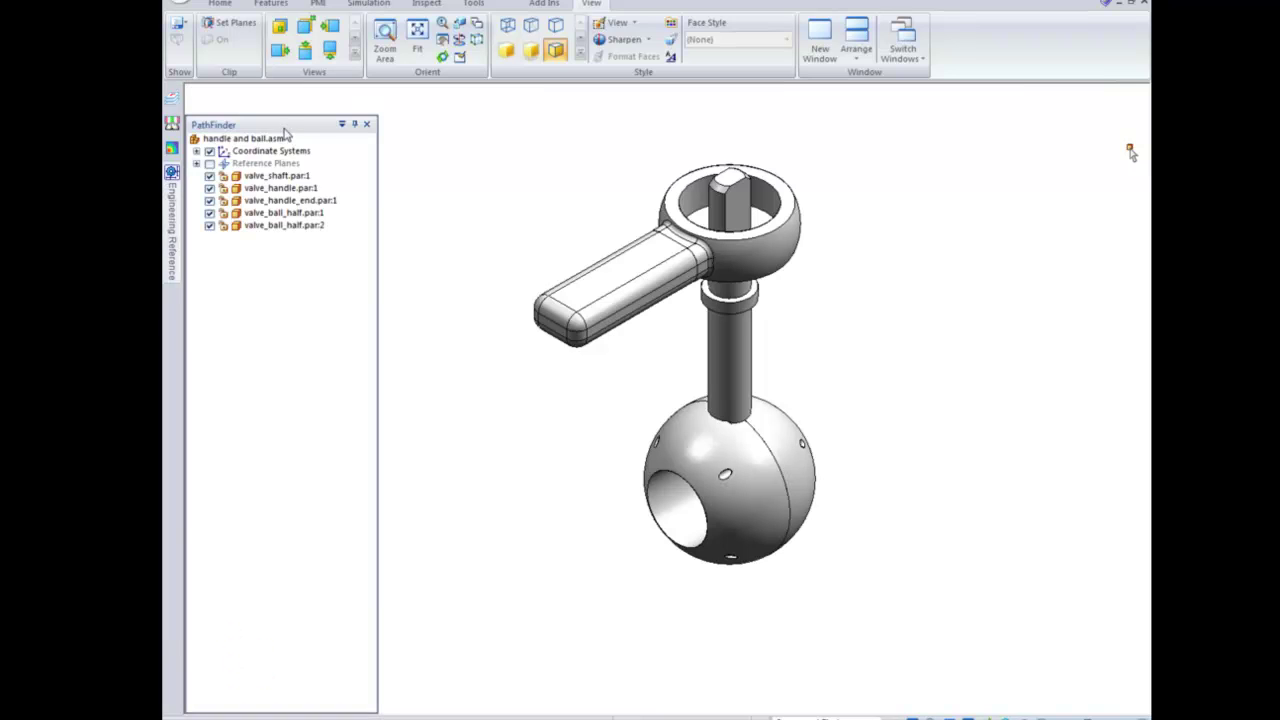
{"action": "double_click", "coordinate": [285, 126]}
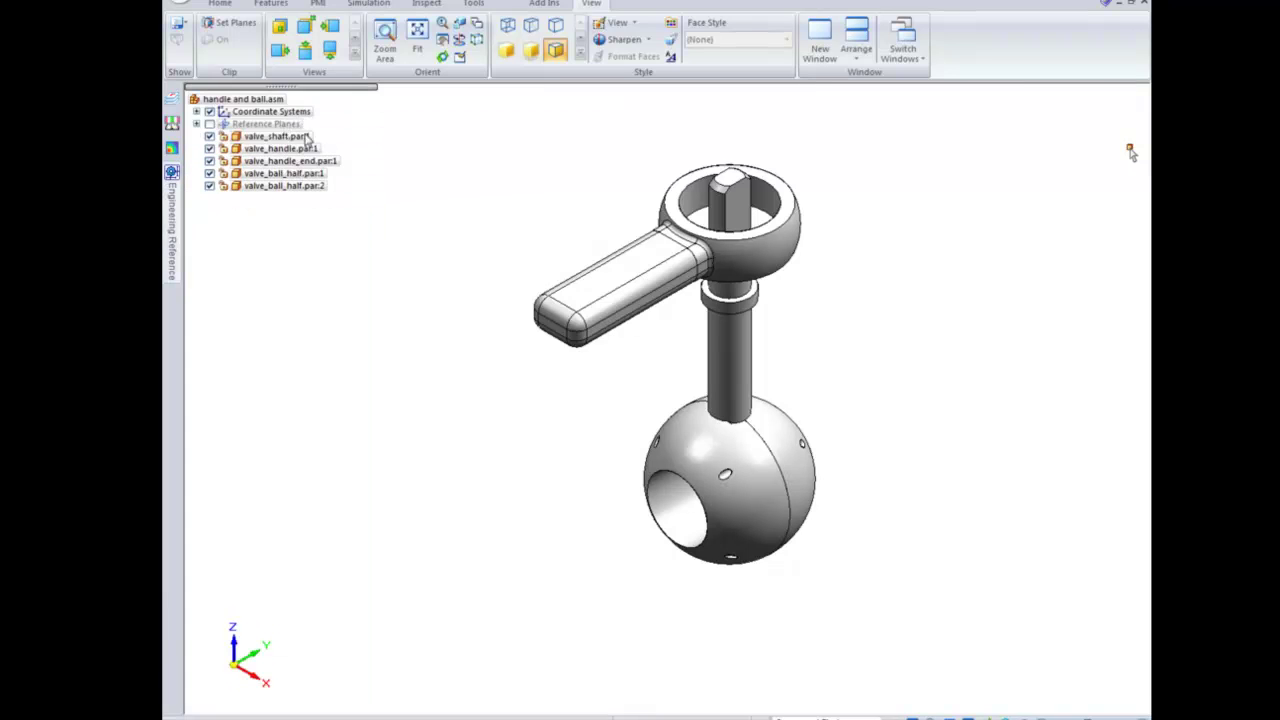
{"action": "left_click_drag", "start_coordinate": [326, 88], "coordinate": [383, 206]}
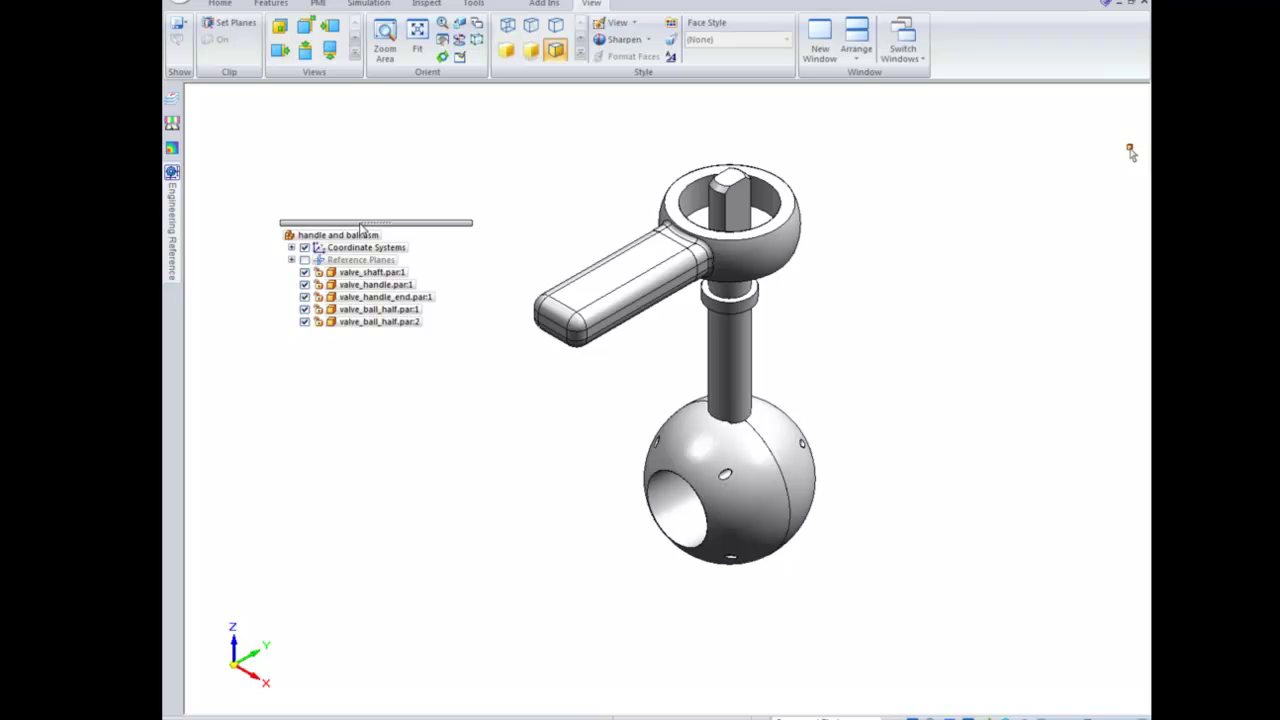
{"action": "double_click", "coordinate": [362, 223]}
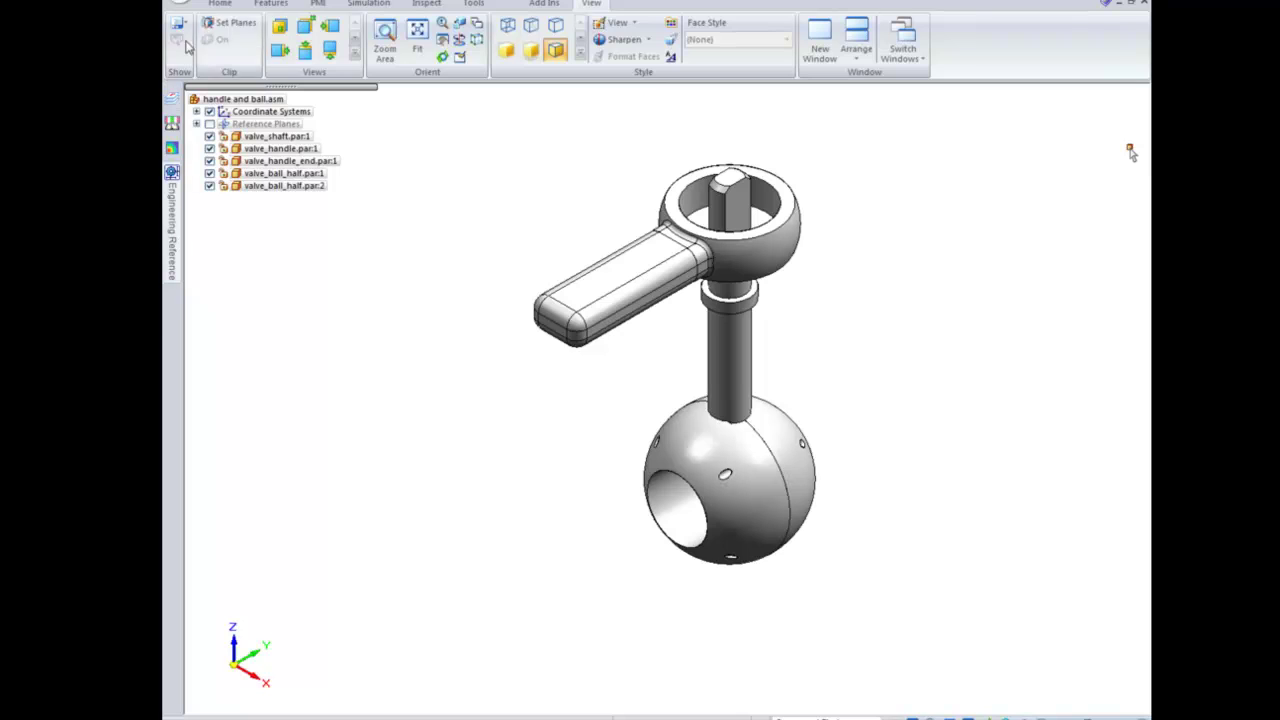
Step: Open the Engineering Reference pane and toggle the display of the PathFinder
{"action": "left_click", "coordinate": [172, 268]}
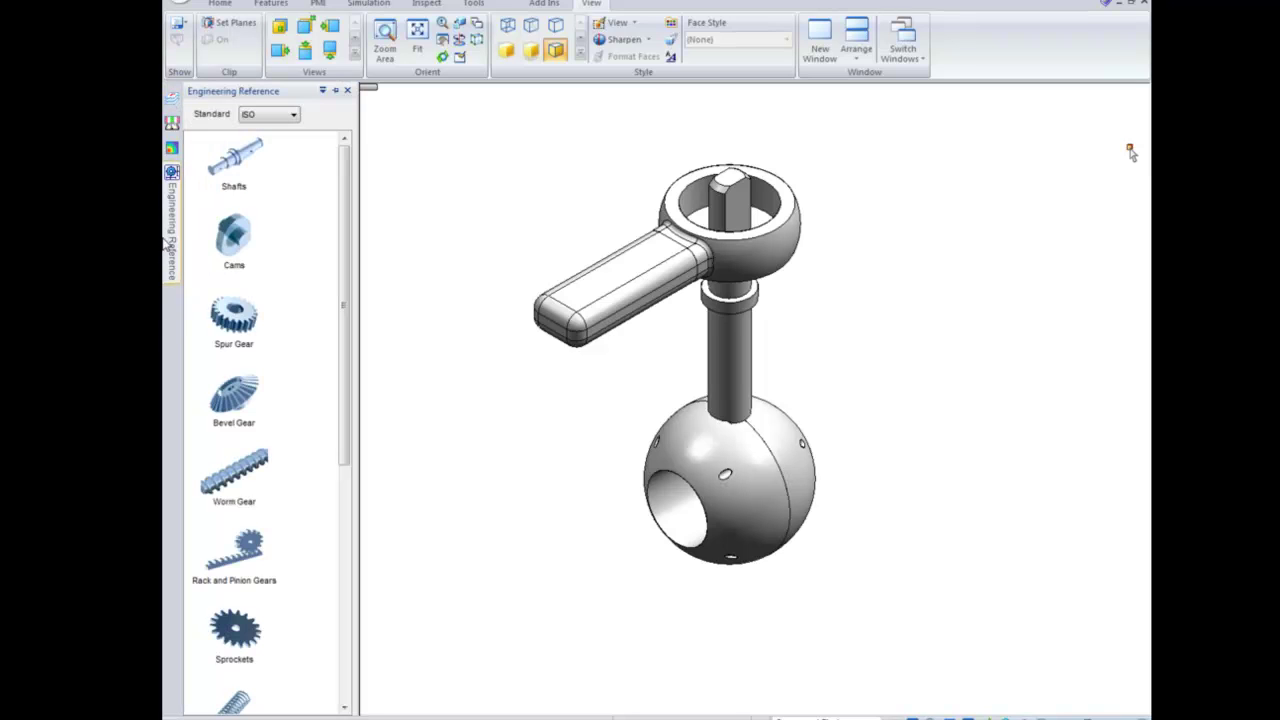
{"action": "left_click", "coordinate": [322, 90]}
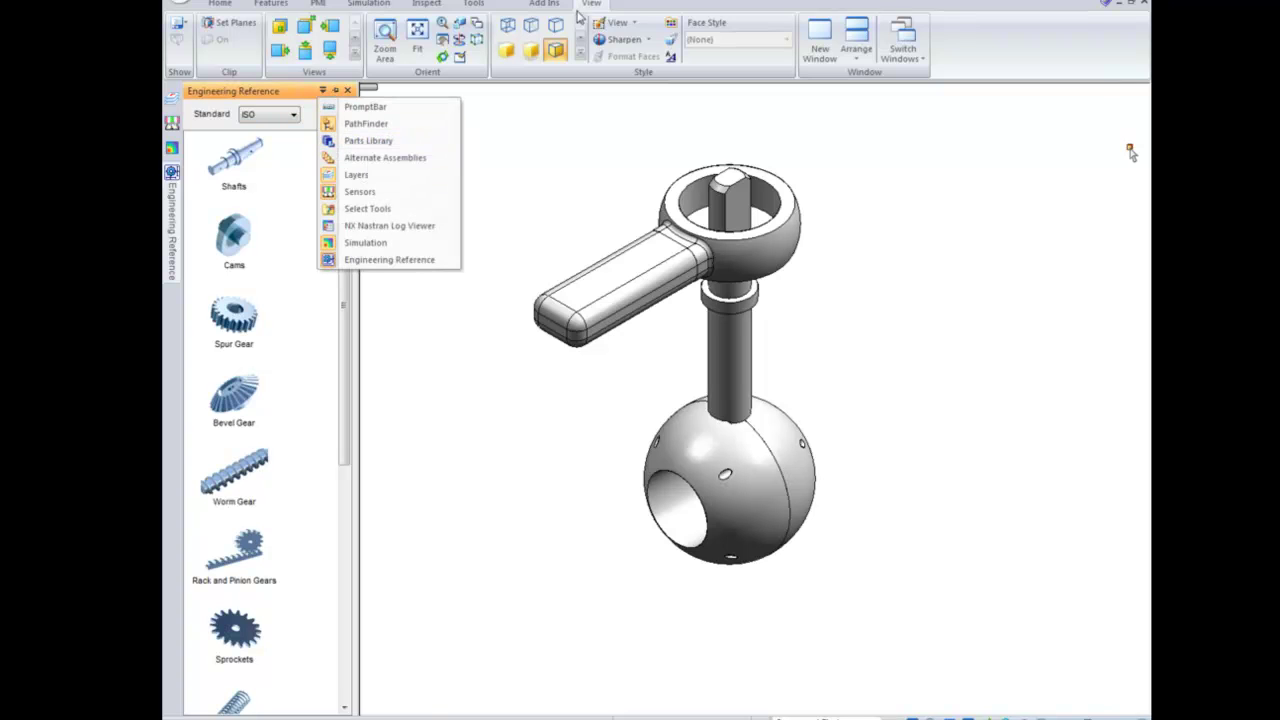
{"action": "left_click", "coordinate": [178, 26]}
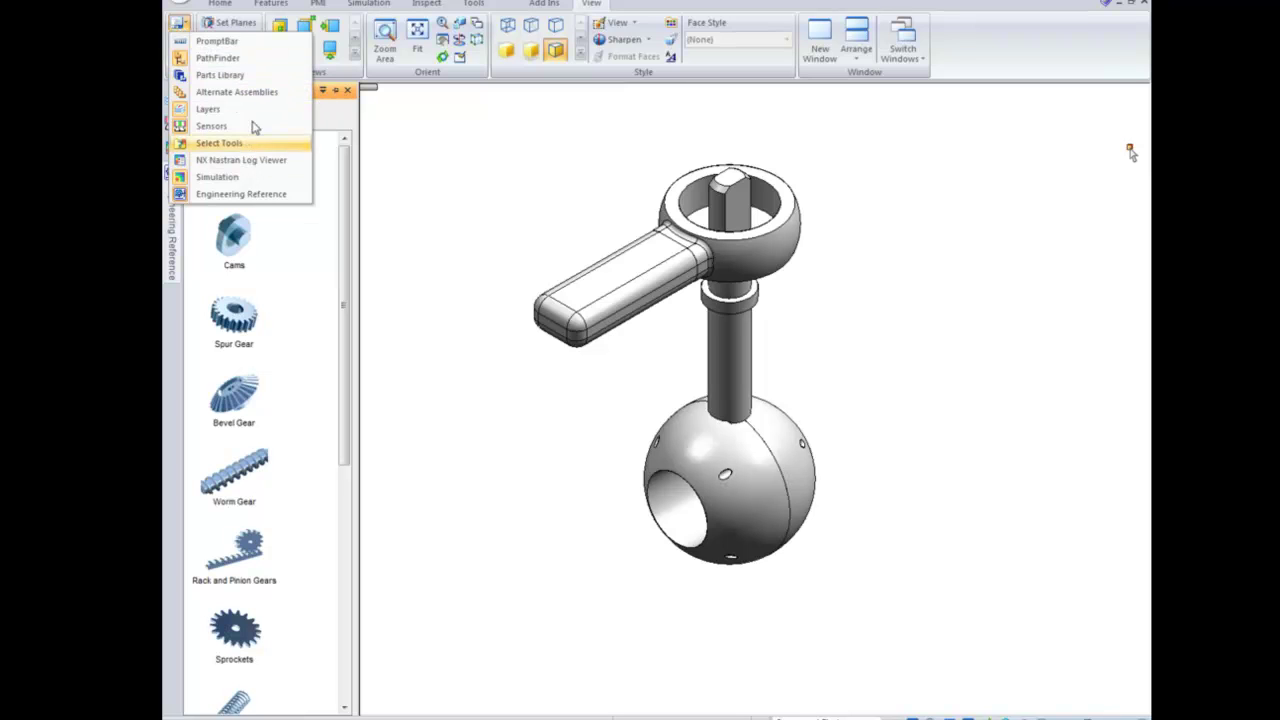
{"action": "left_click", "coordinate": [235, 58]}
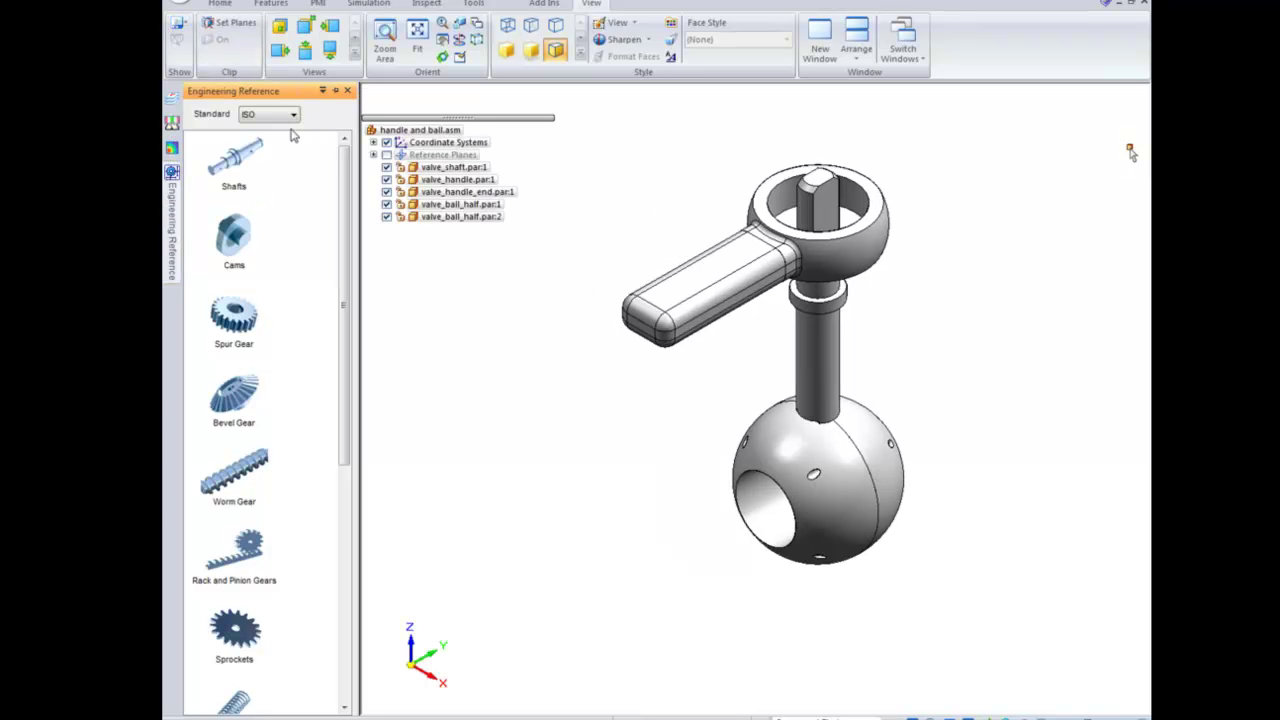
{"action": "left_click", "coordinate": [431, 277]}
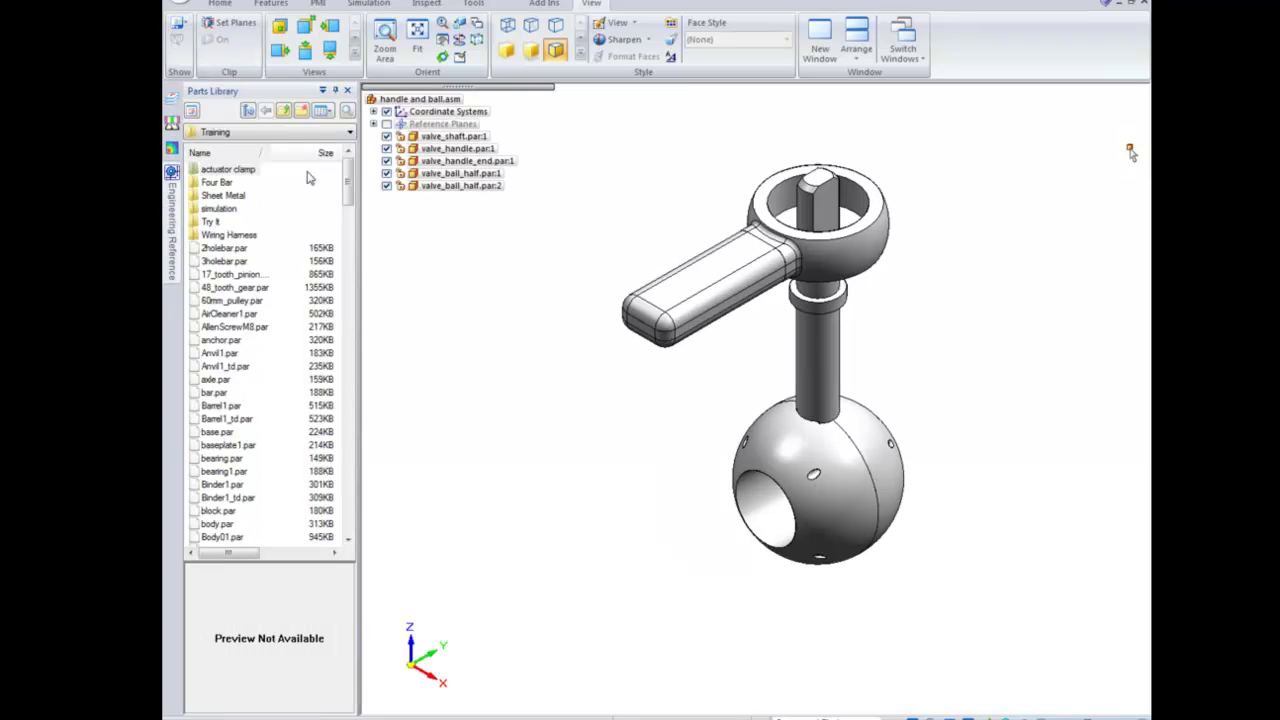
Step: Set the Parts Library pane to collapse automatically, and preview anchor.par from the Training folder
{"action": "left_click", "coordinate": [335, 90]}
{"action": "mouse_move", "coordinate": [178, 240]}
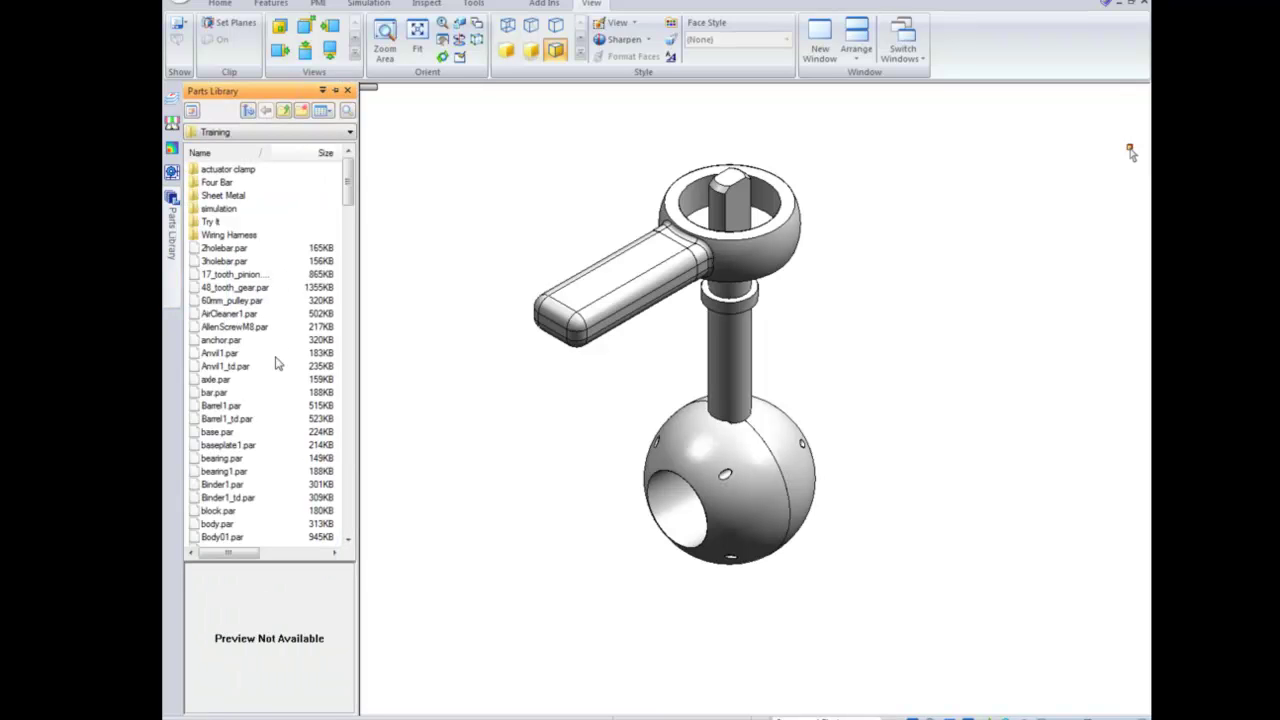
{"action": "left_click", "coordinate": [232, 341]}
{"action": "left_click", "coordinate": [232, 341]}
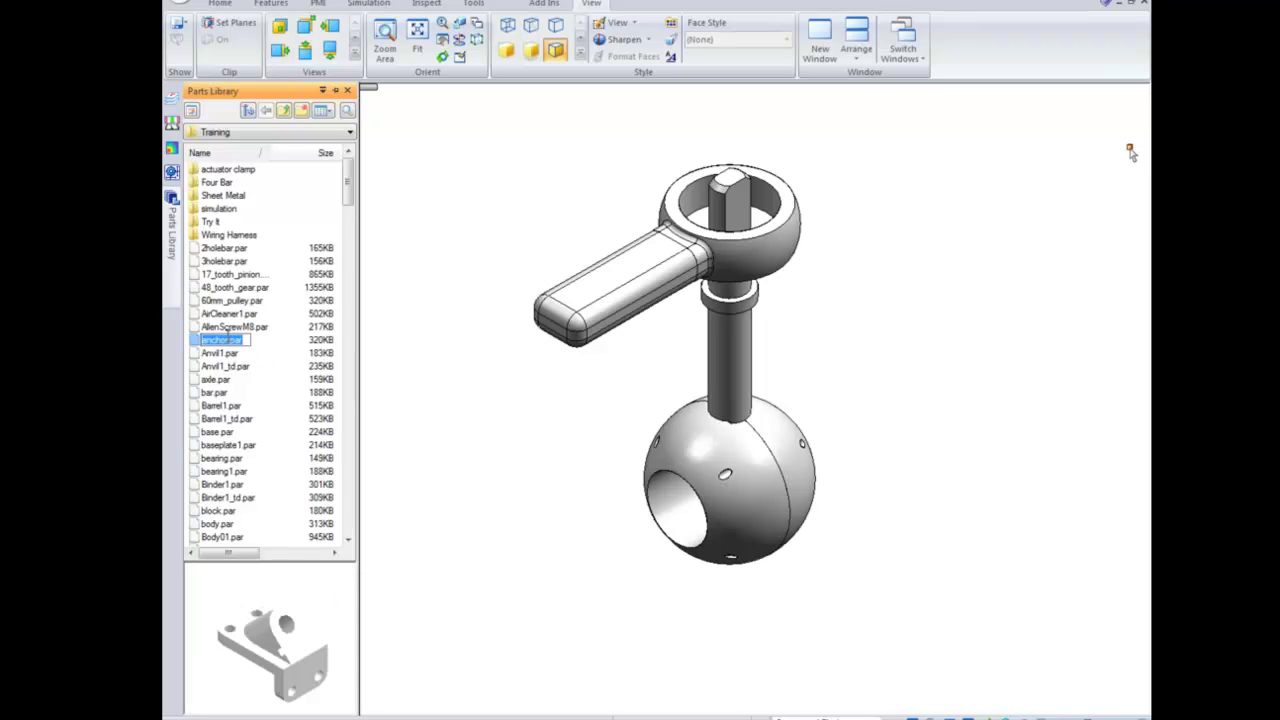
{"action": "left_click", "coordinate": [268, 356]}
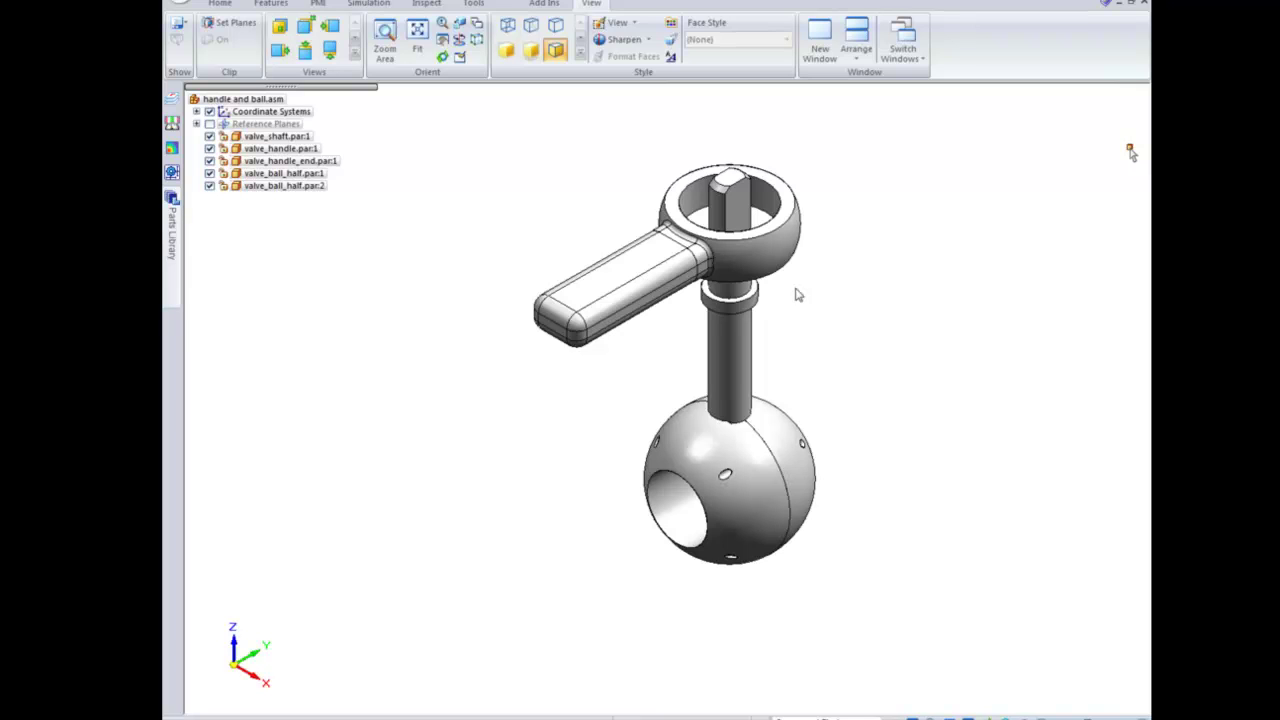
Step: Select the valve_handle_end.par part and try to manipulate it with its steering wheel
{"action": "left_click", "coordinate": [626, 266]}
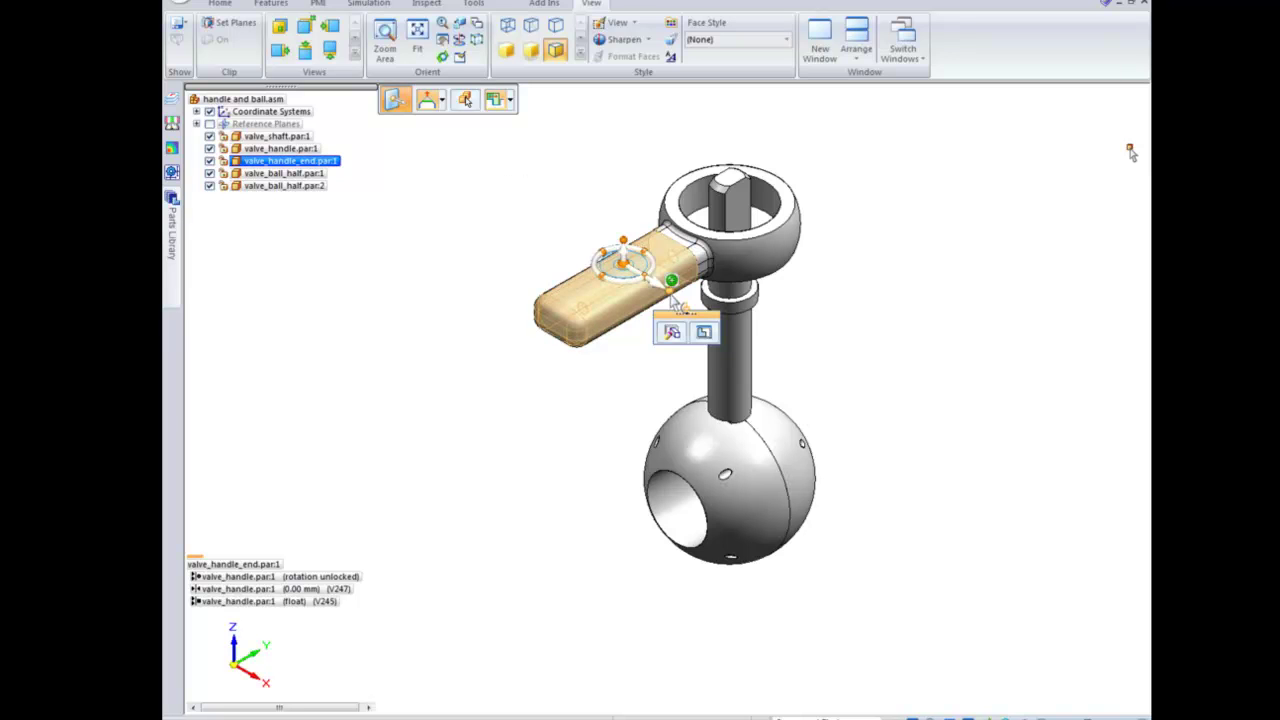
{"action": "left_click_drag", "start_coordinate": [652, 278], "coordinate": [526, 246]}
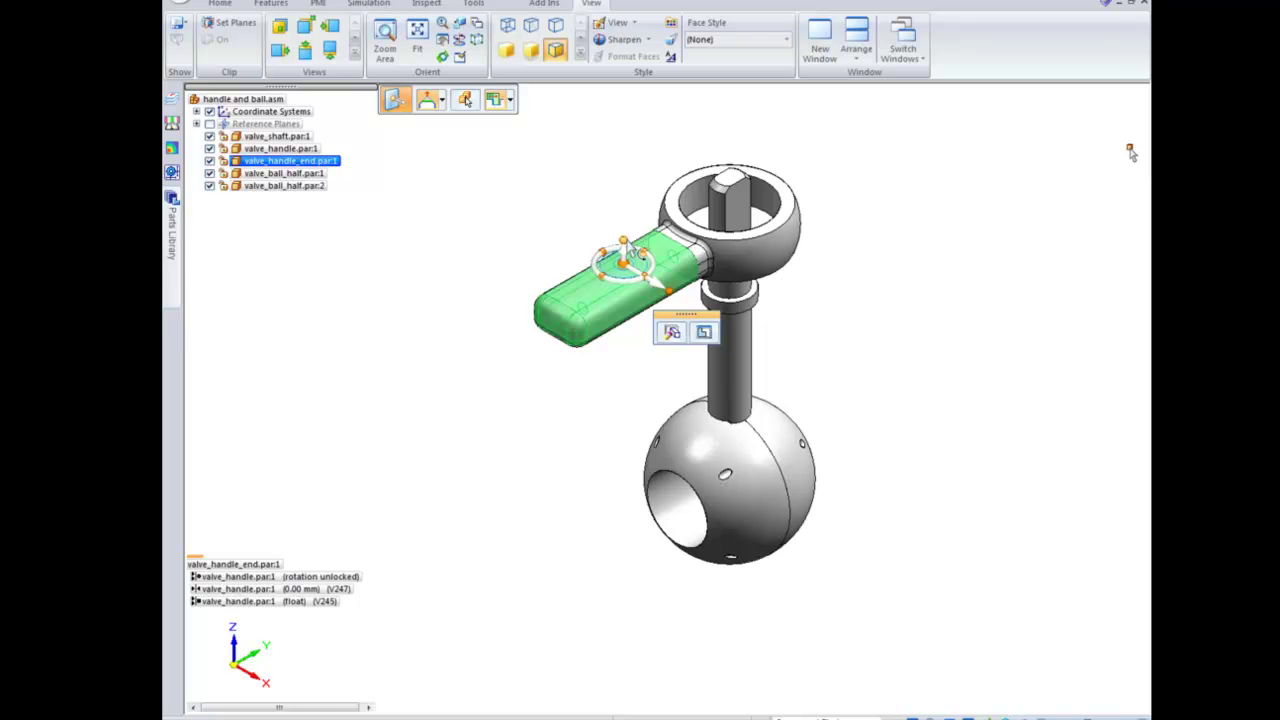
{"action": "left_click_drag", "start_coordinate": [625, 241], "coordinate": [606, 202]}
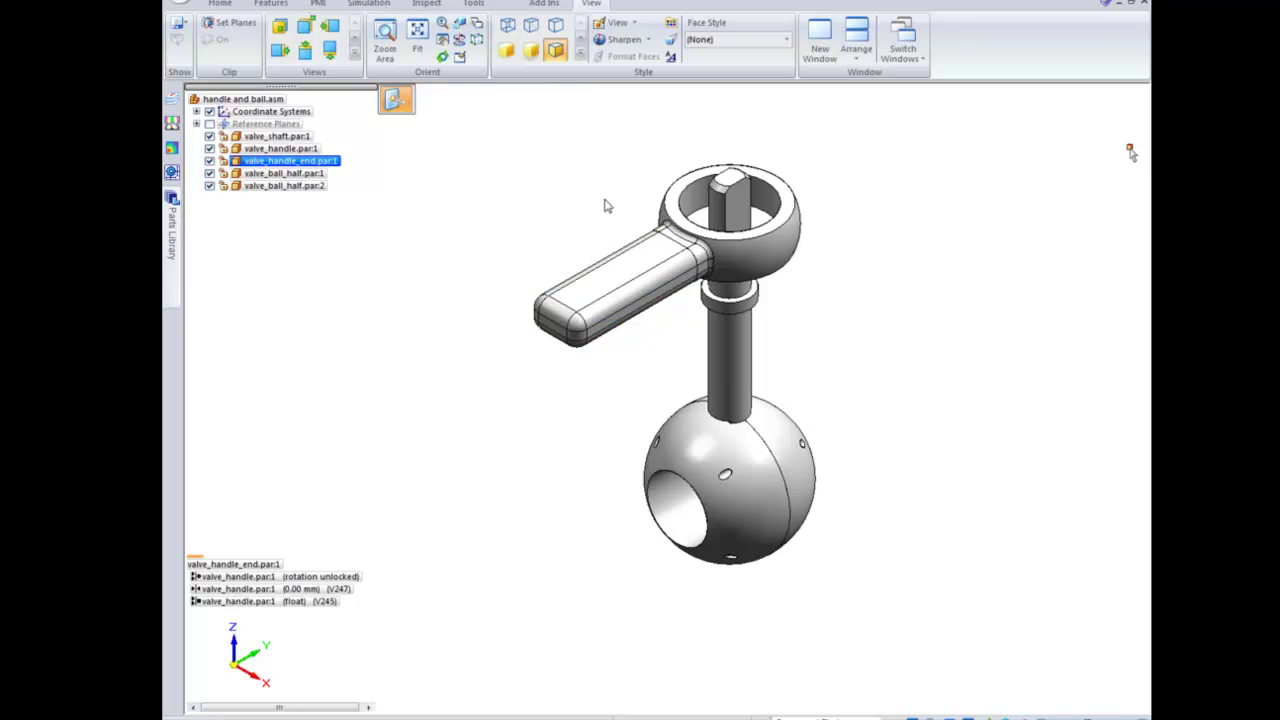
Step: Flip the steering wheel on the handle end repeatedly between its horizontal and vertical plane orientations
{"action": "left_click", "coordinate": [608, 270], "text": "shift"}
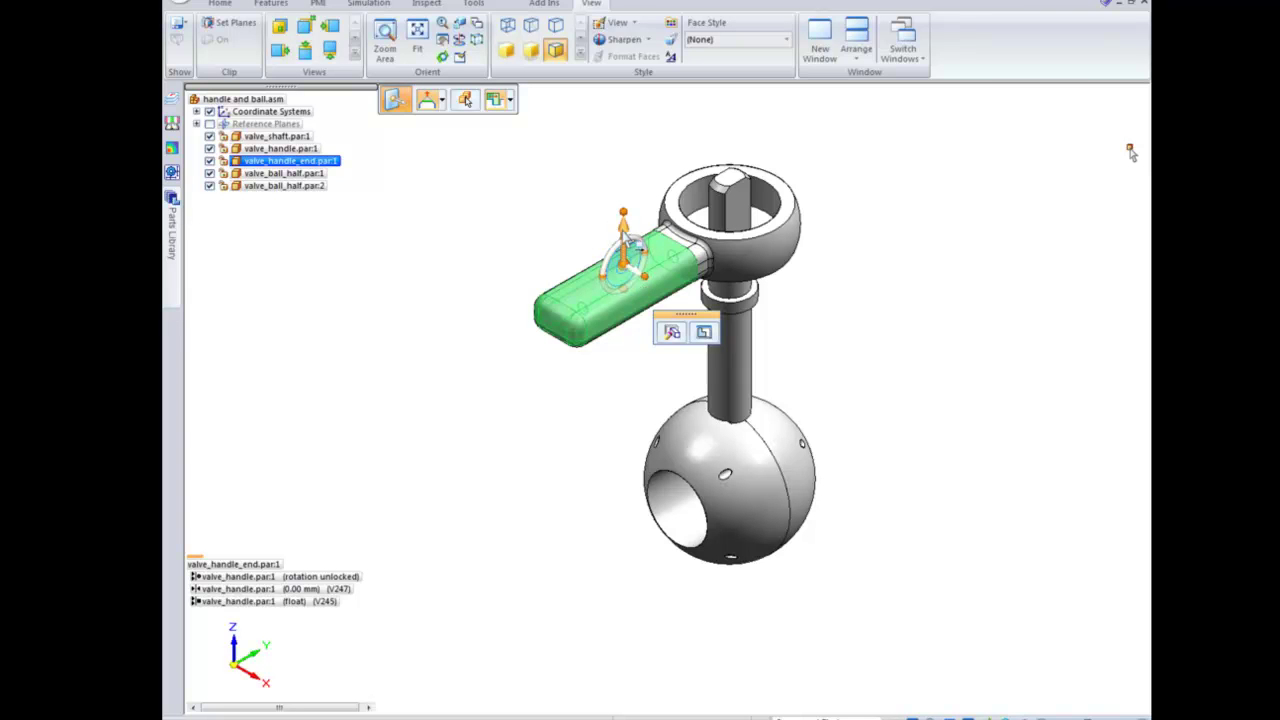
{"action": "left_click", "coordinate": [632, 252], "text": "shift"}
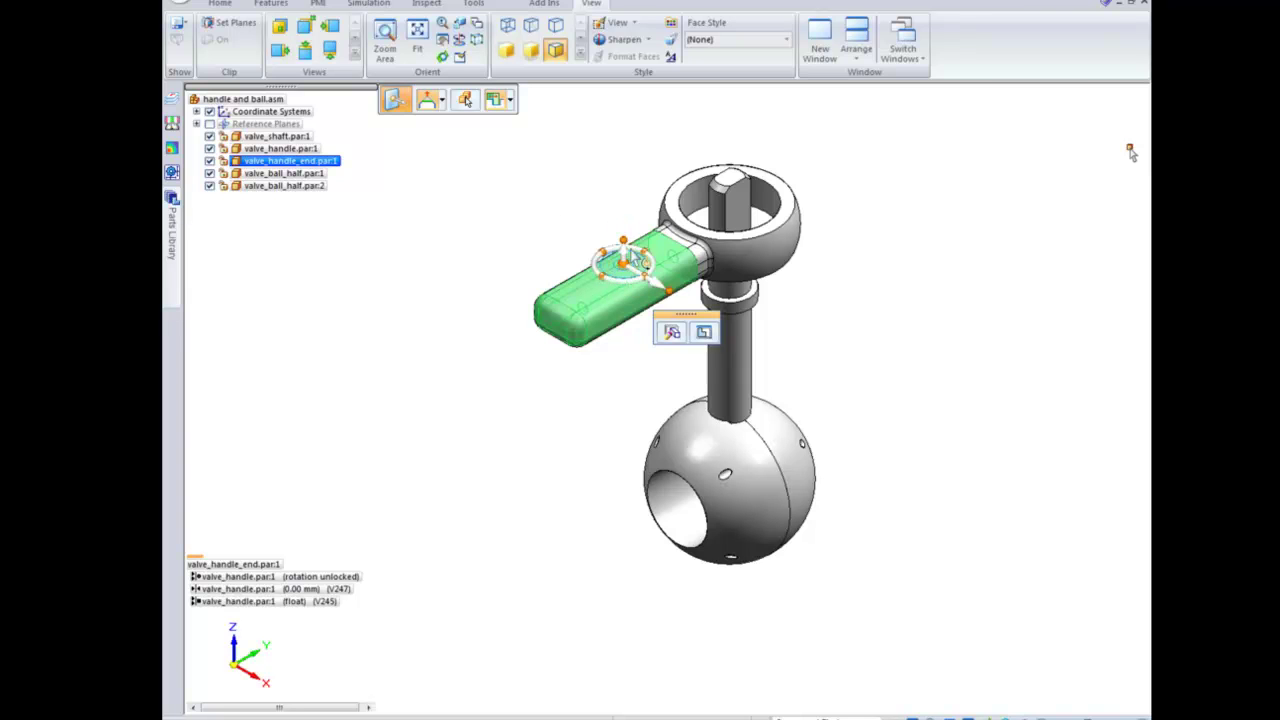
{"action": "left_click", "coordinate": [621, 278], "text": "shift"}
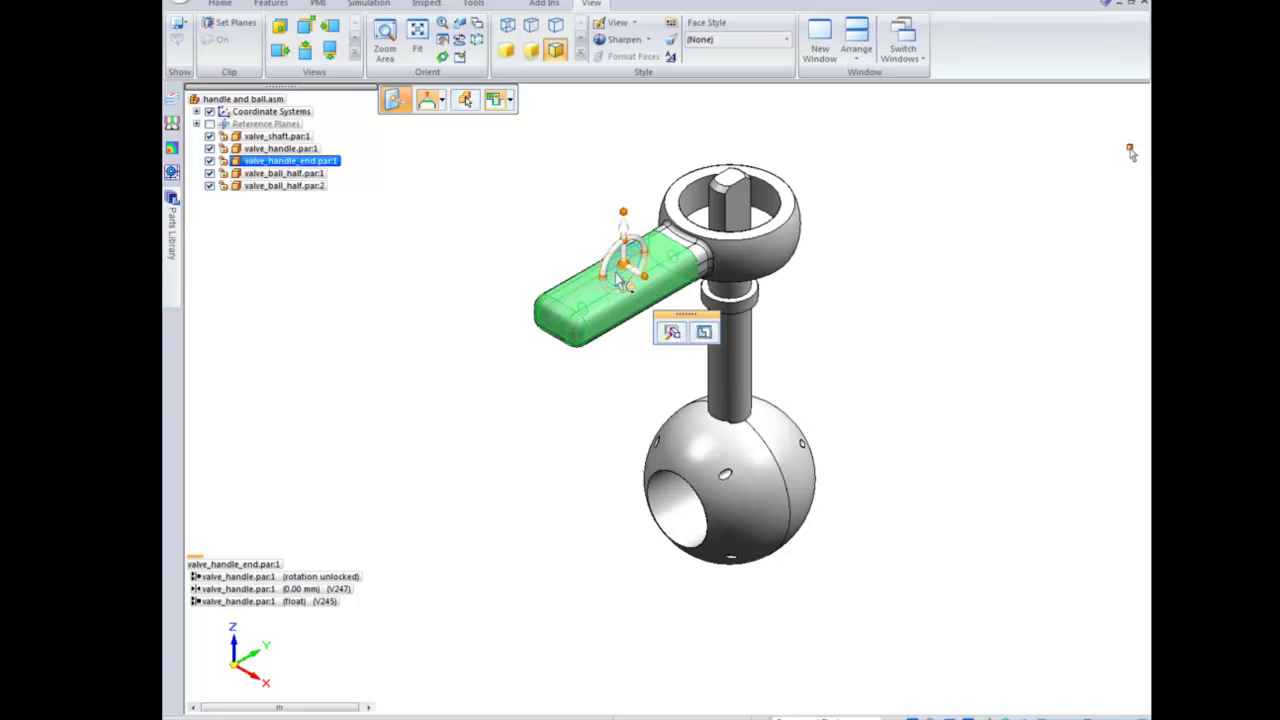
{"action": "left_click", "coordinate": [621, 282], "text": "shift"}
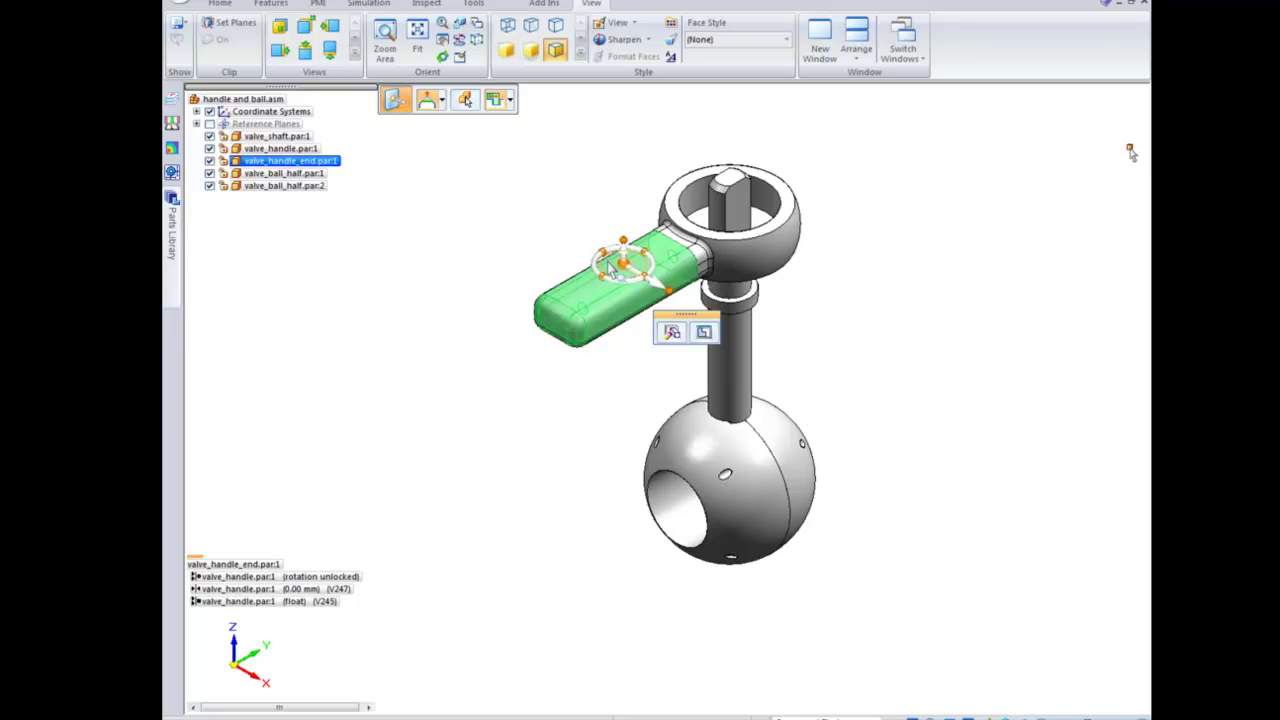
{"action": "left_click_drag", "start_coordinate": [620, 243], "coordinate": [571, 230]}
{"action": "left_click", "coordinate": [571, 230]}
Step: Switch to the TNT.pptx presentation in PowerPoint, select slide 7 and start the slide show
{"action": "left_click", "coordinate": [572, 719]}
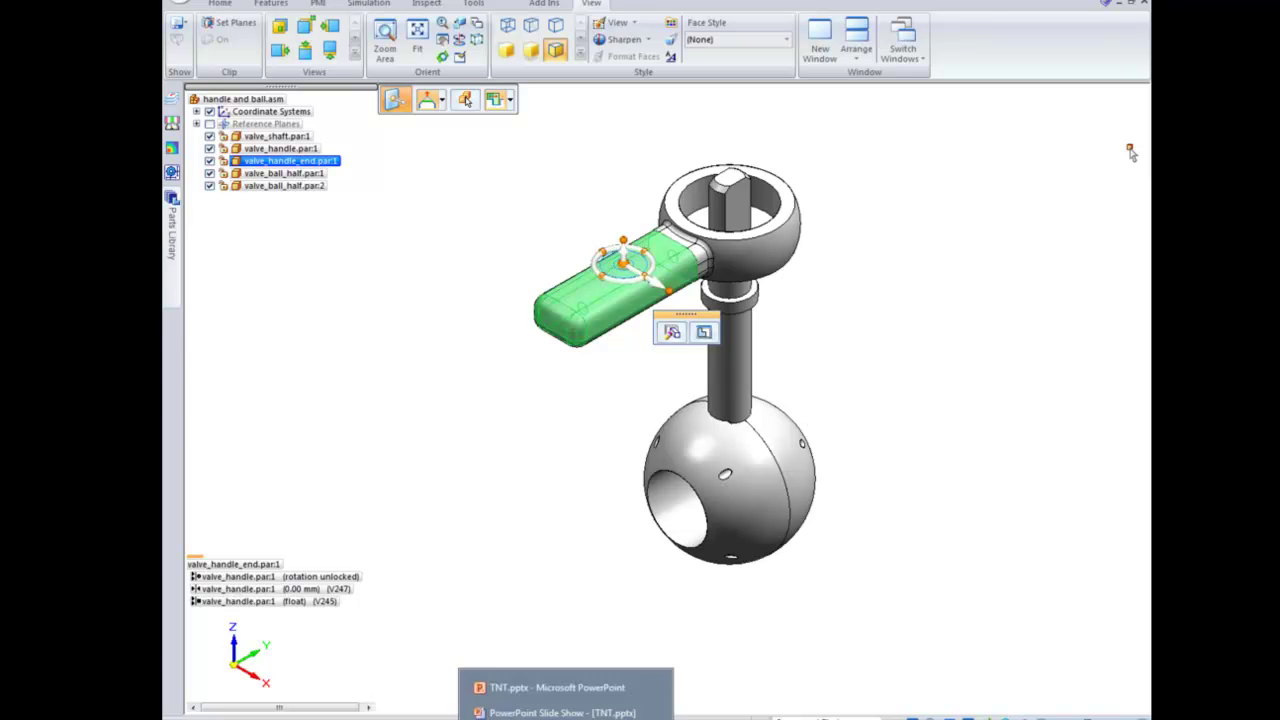
{"action": "left_click", "coordinate": [557, 687]}
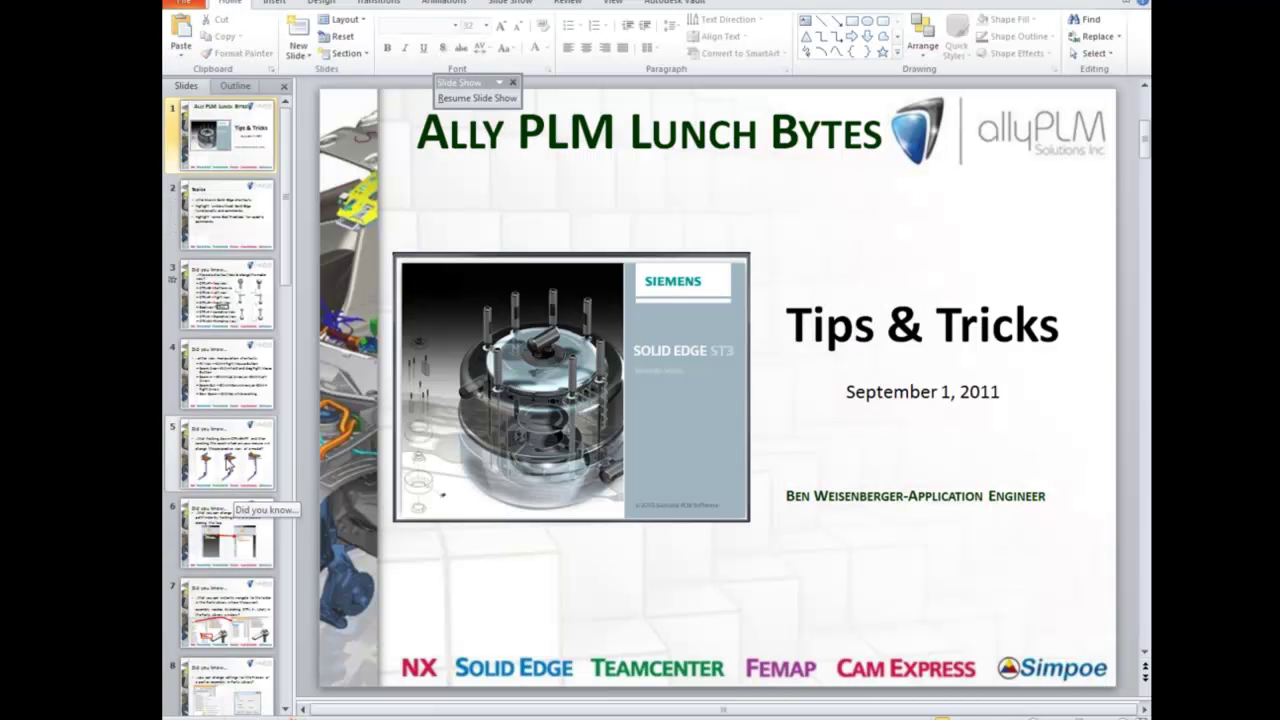
{"action": "left_click", "coordinate": [240, 625]}
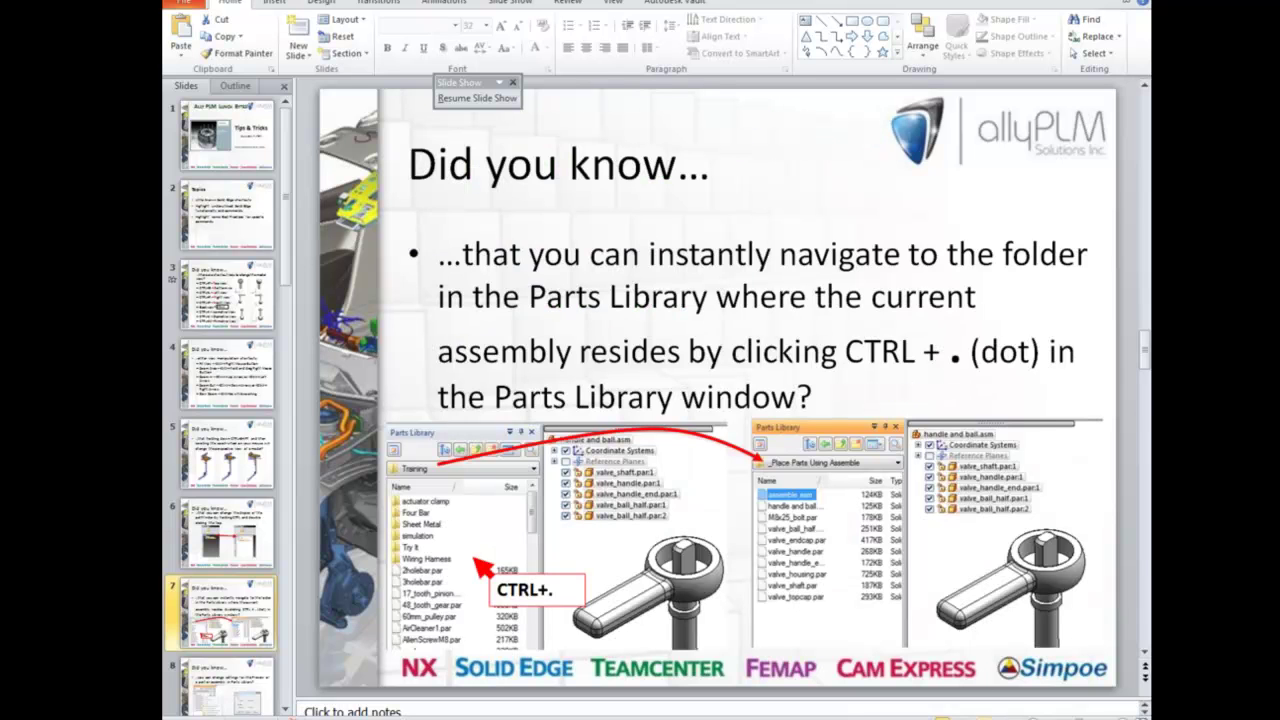
{"action": "left_click", "coordinate": [985, 712]}
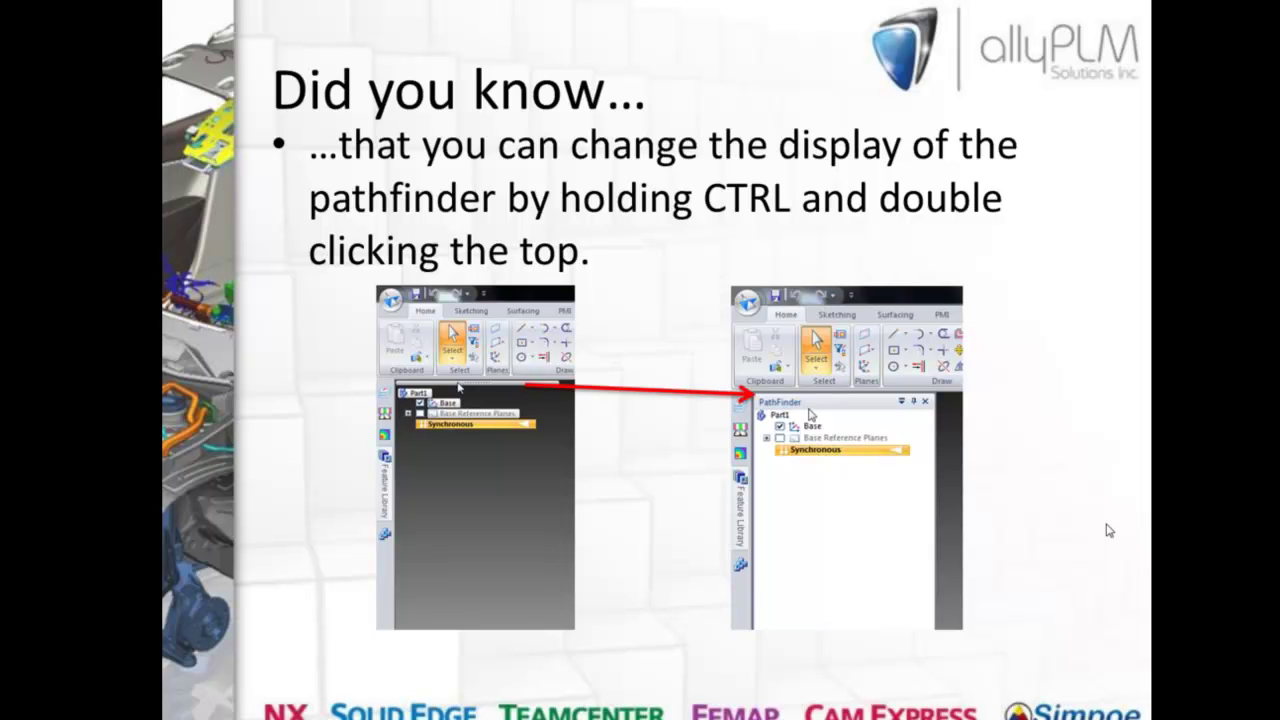
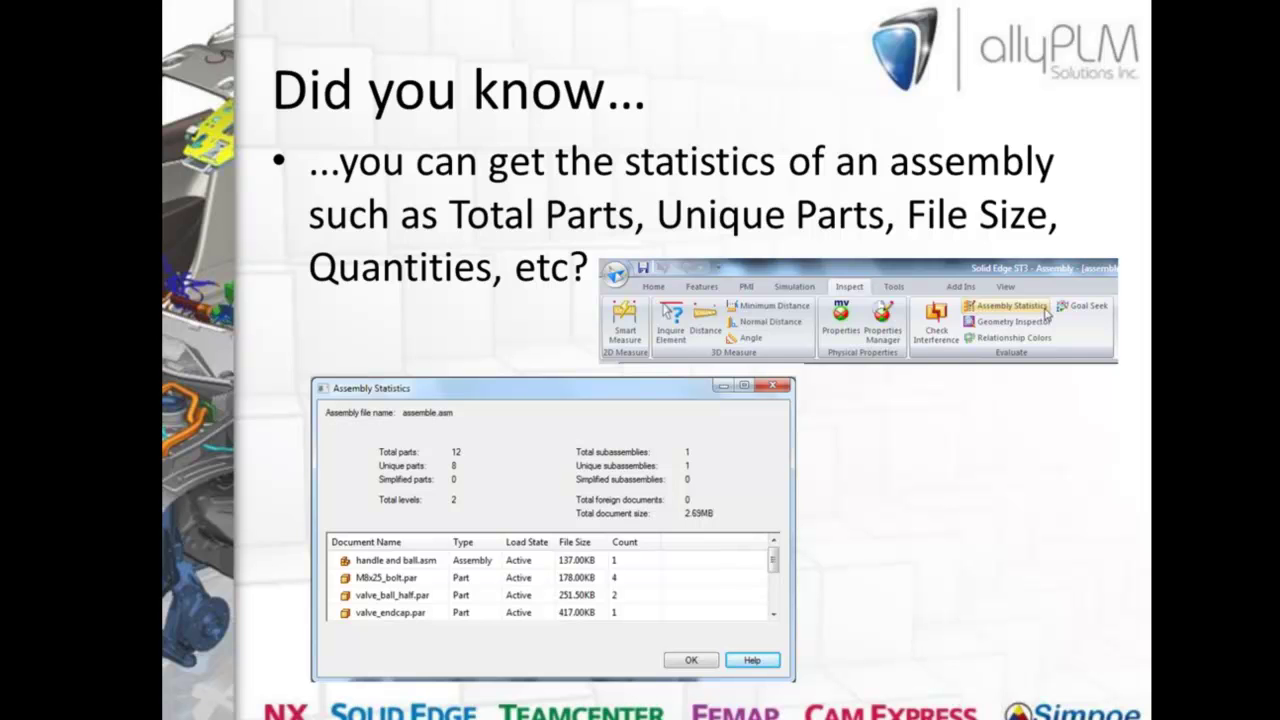
Step: Leave the slide show and switch back to the handle and ball.asm assembly in Solid Edge
{"action": "key", "text": "super"}
{"action": "left_click", "coordinate": [518, 719]}
{"action": "left_click", "coordinate": [541, 464]}
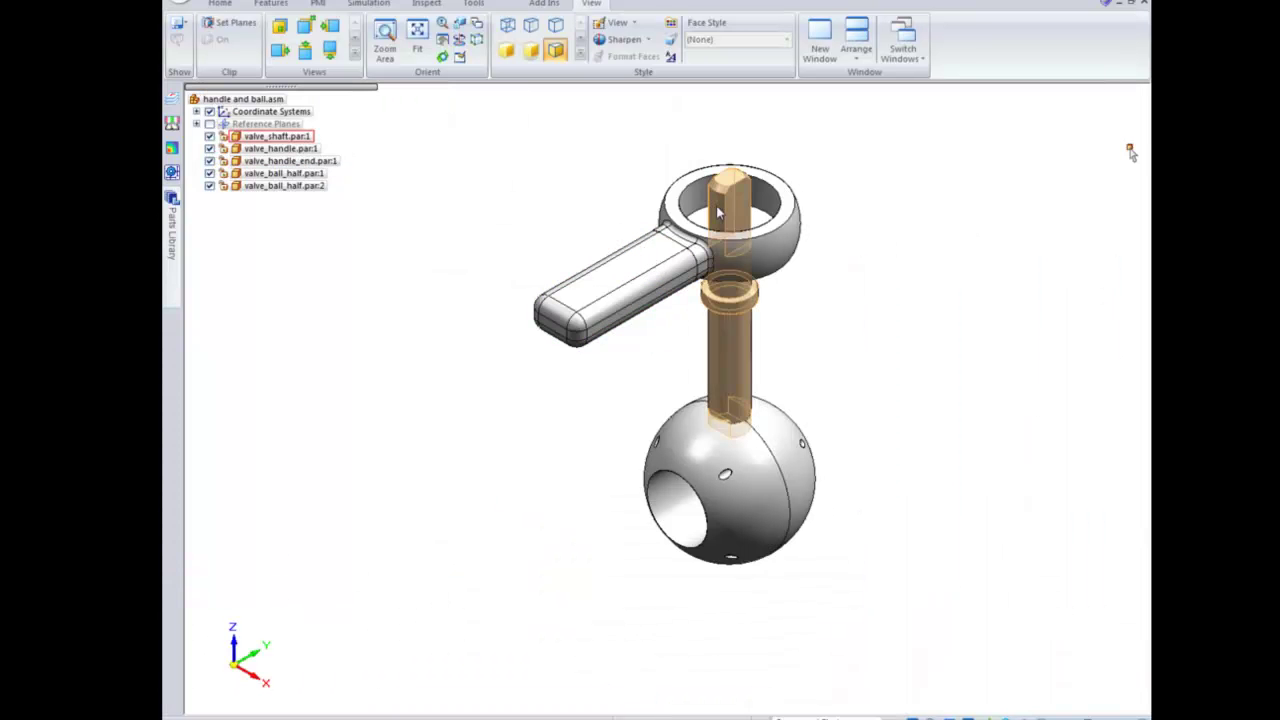
Step: Switch to the assemble.asm assembly, display its Parts Library pane and set the pane to auto-hide
{"action": "left_click", "coordinate": [902, 40]}
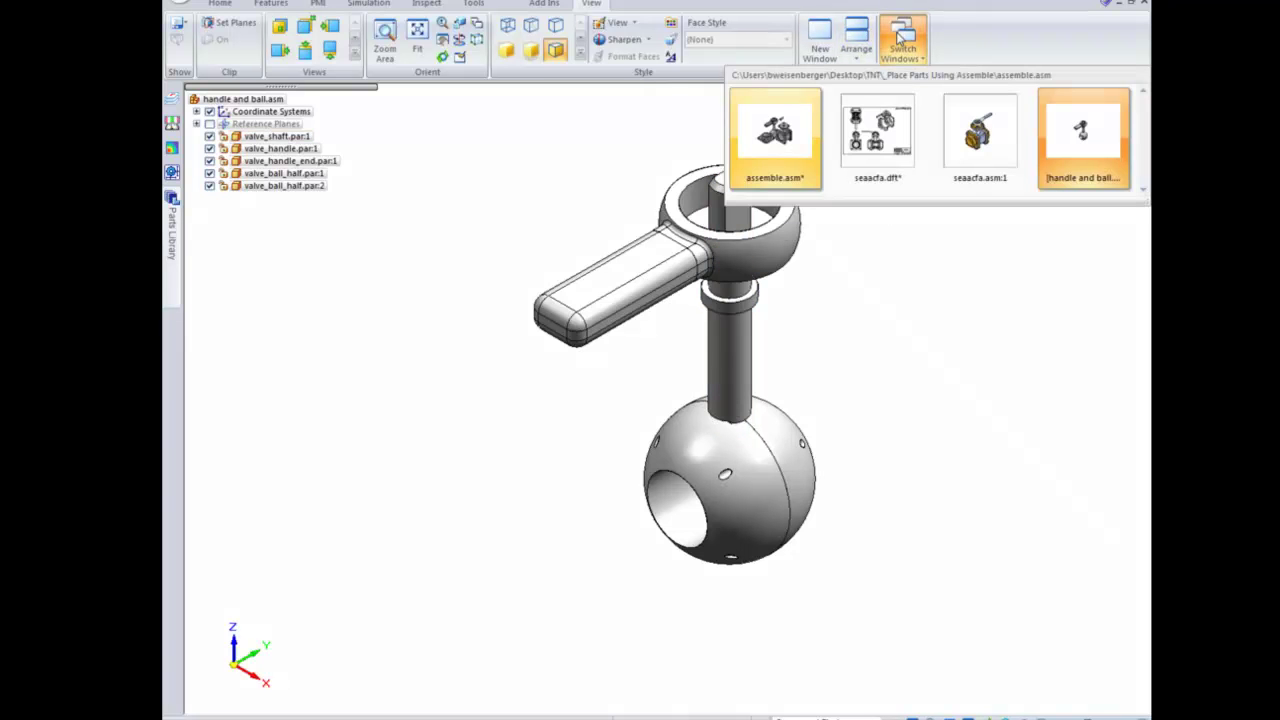
{"action": "left_click", "coordinate": [771, 146]}
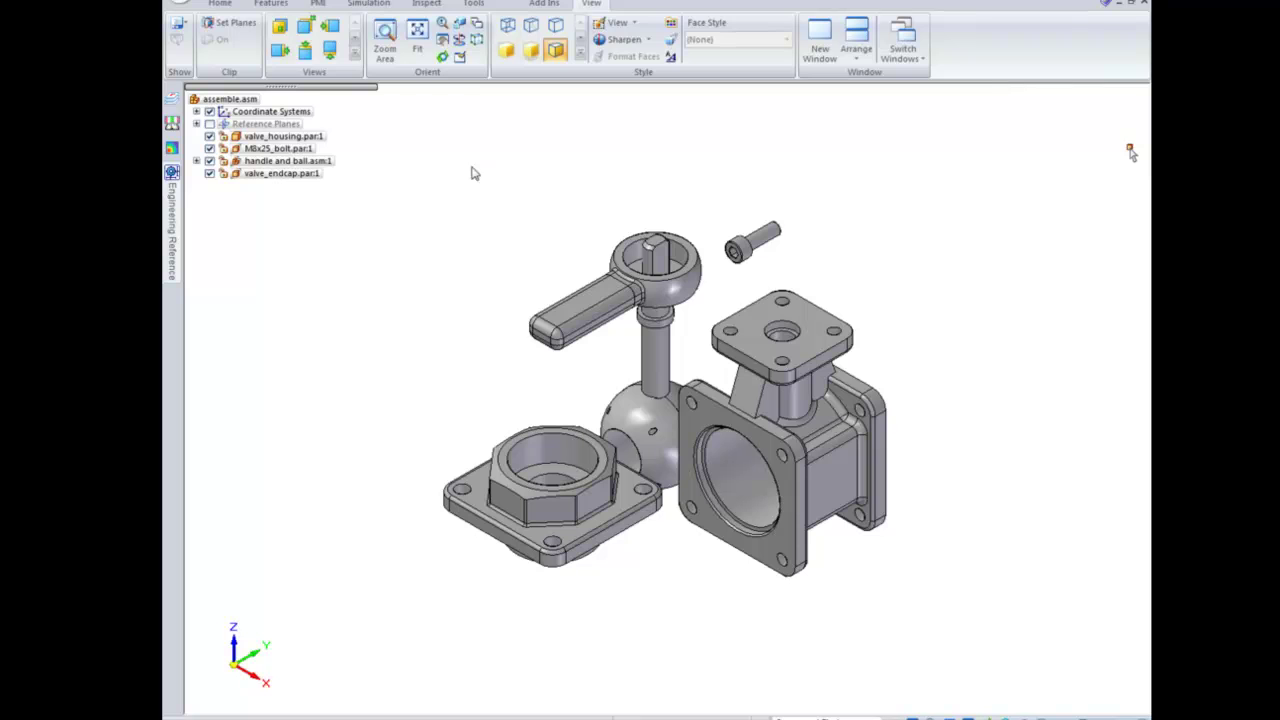
{"action": "left_click", "coordinate": [179, 25]}
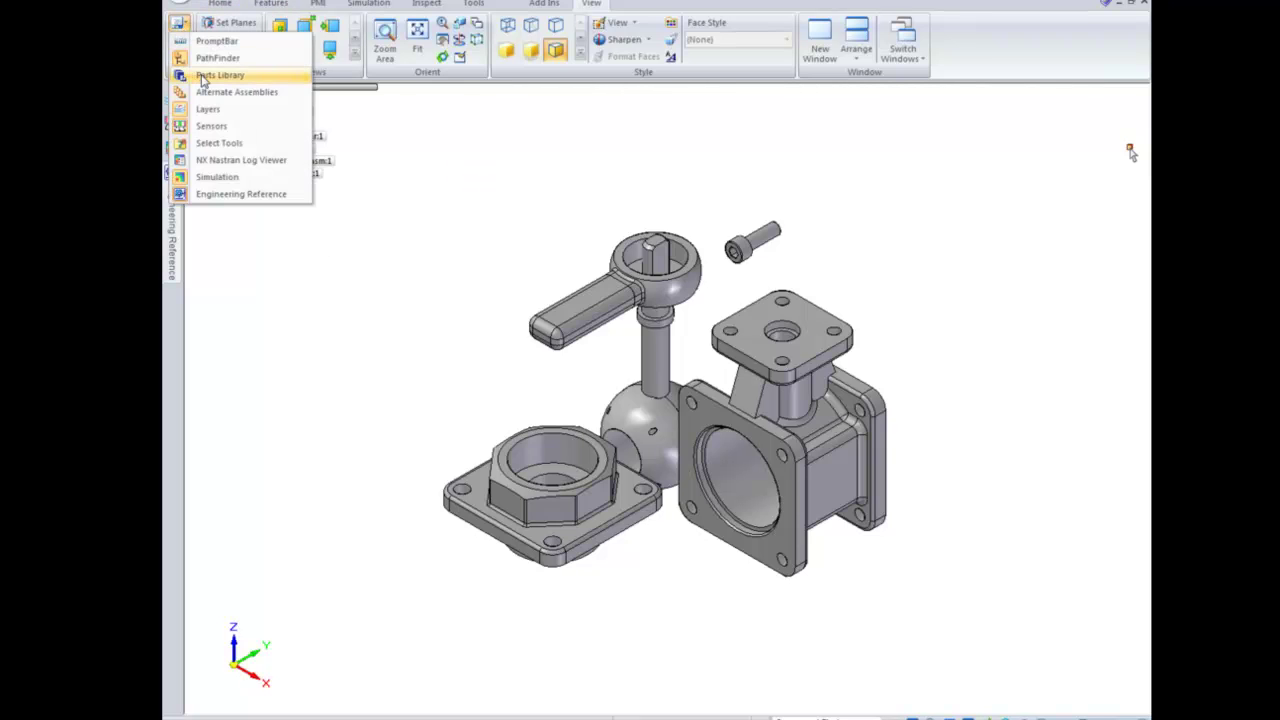
{"action": "left_click", "coordinate": [205, 76]}
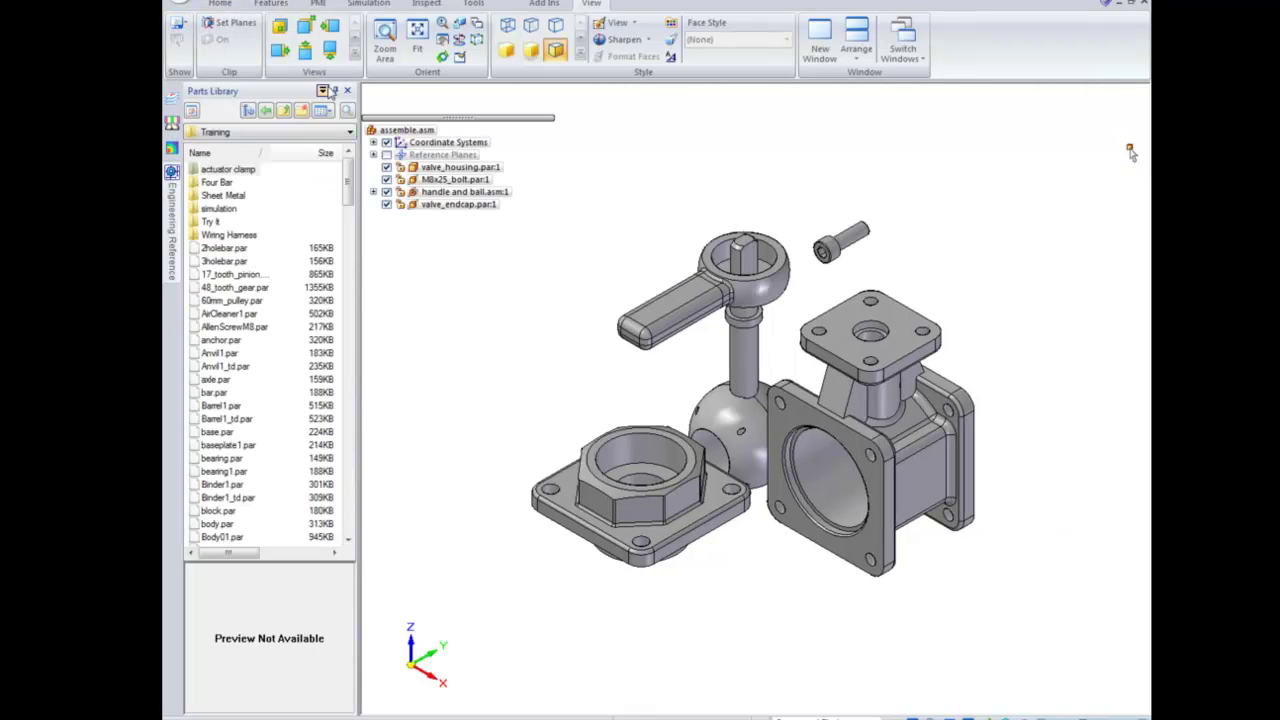
{"action": "left_click", "coordinate": [335, 90]}
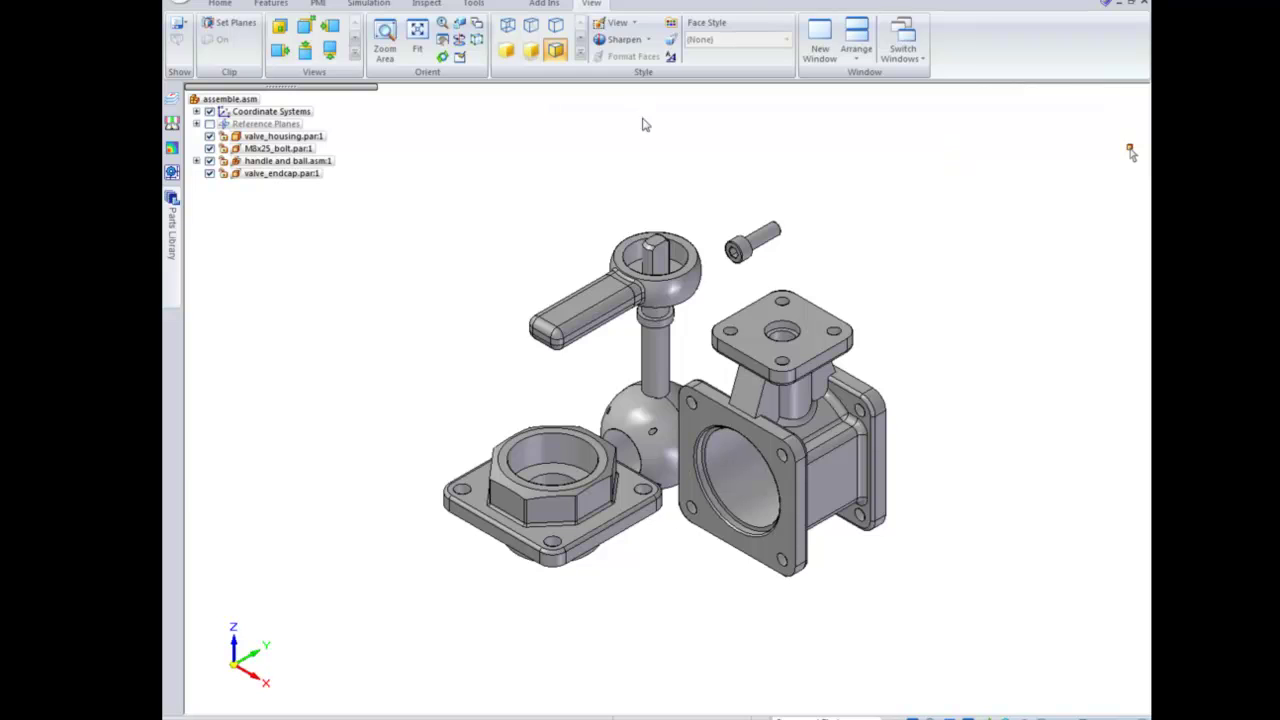
Step: Review the Assembly Statistics of assemble.asm, checking its part counts, subassemblies and document size, and close the report
{"action": "left_click", "coordinate": [475, 3]}
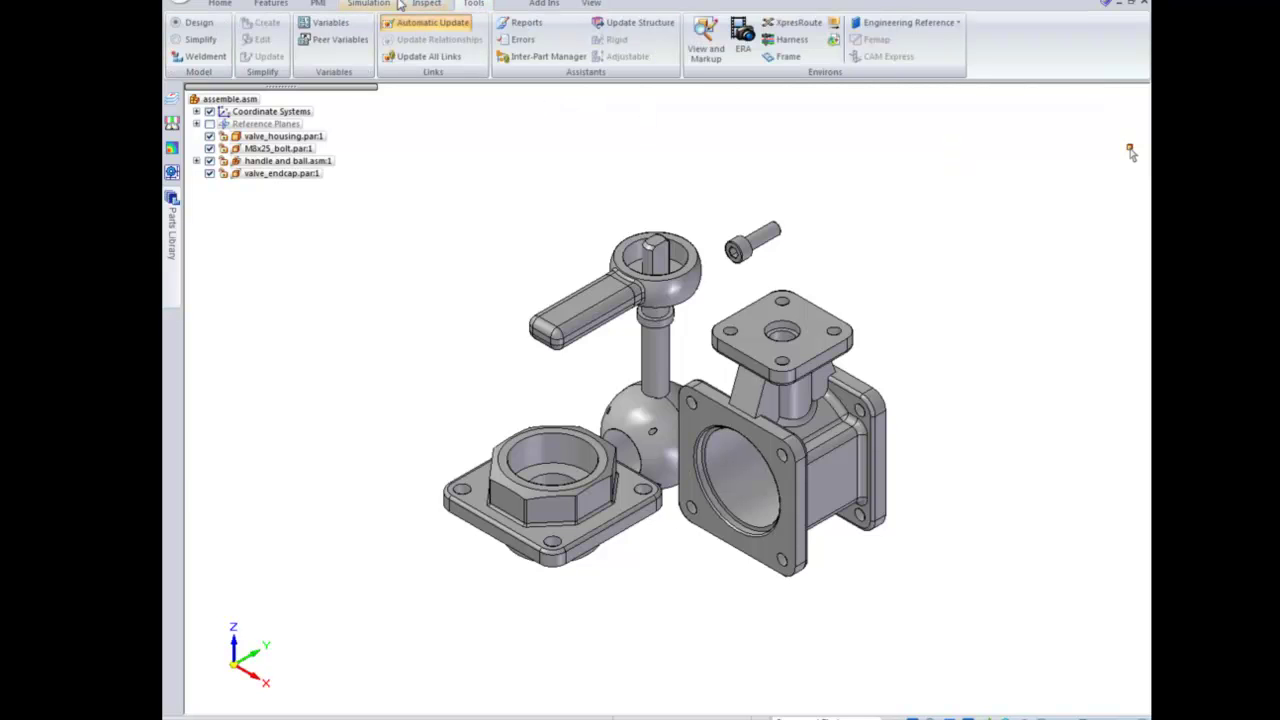
{"action": "left_click", "coordinate": [427, 3]}
{"action": "left_click", "coordinate": [580, 22]}
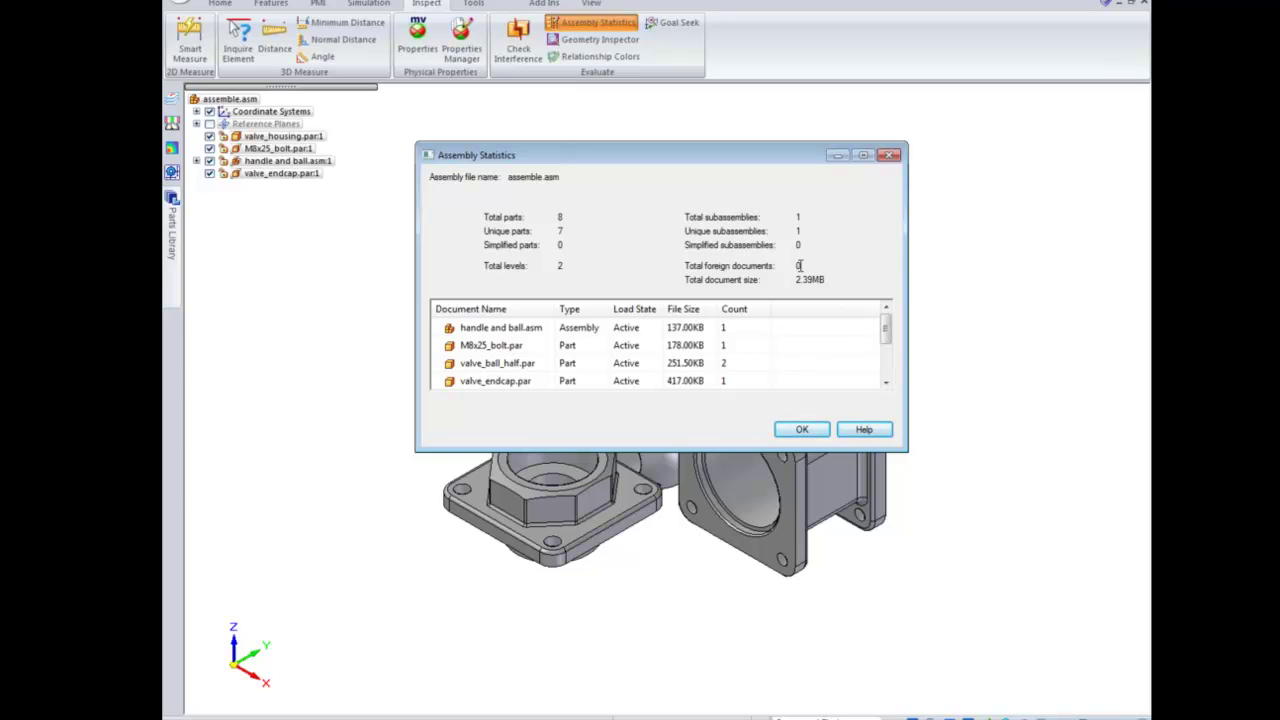
{"action": "left_click", "coordinate": [803, 429]}
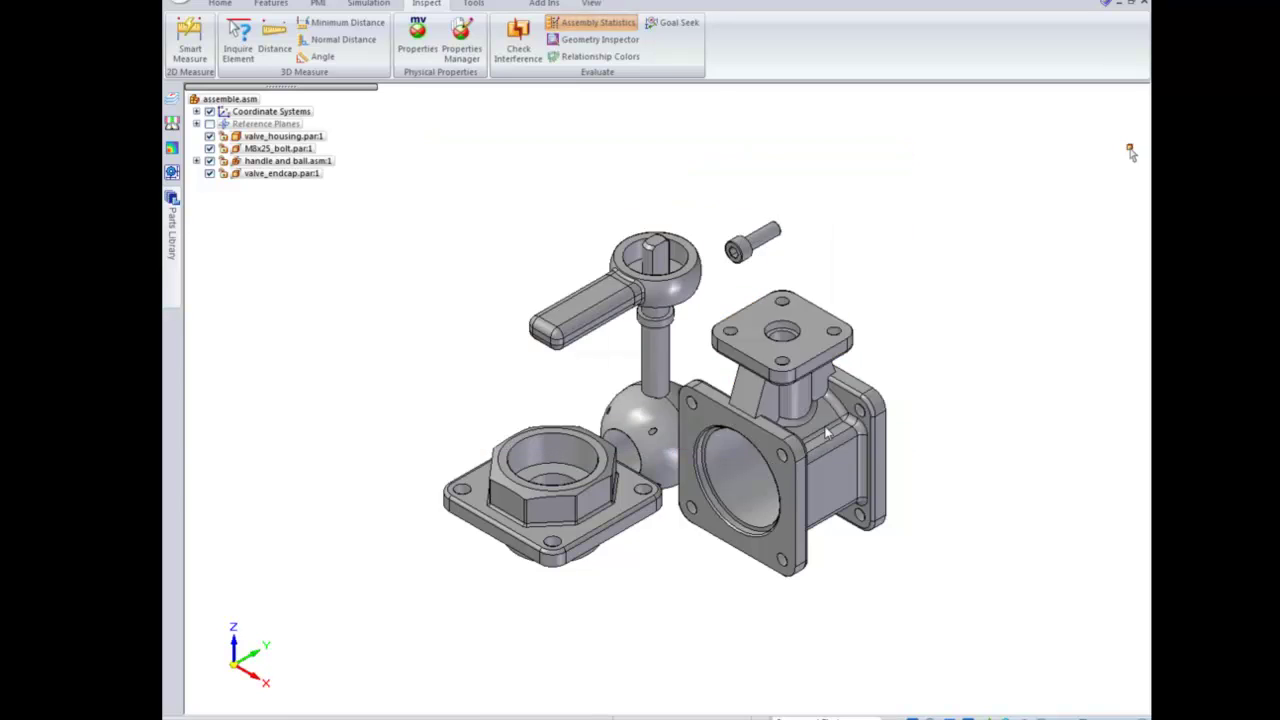
Step: Preview valve_topcap.par in the Parts Library, rotating and zooming the preview to examine the part
{"action": "left_click", "coordinate": [174, 236]}
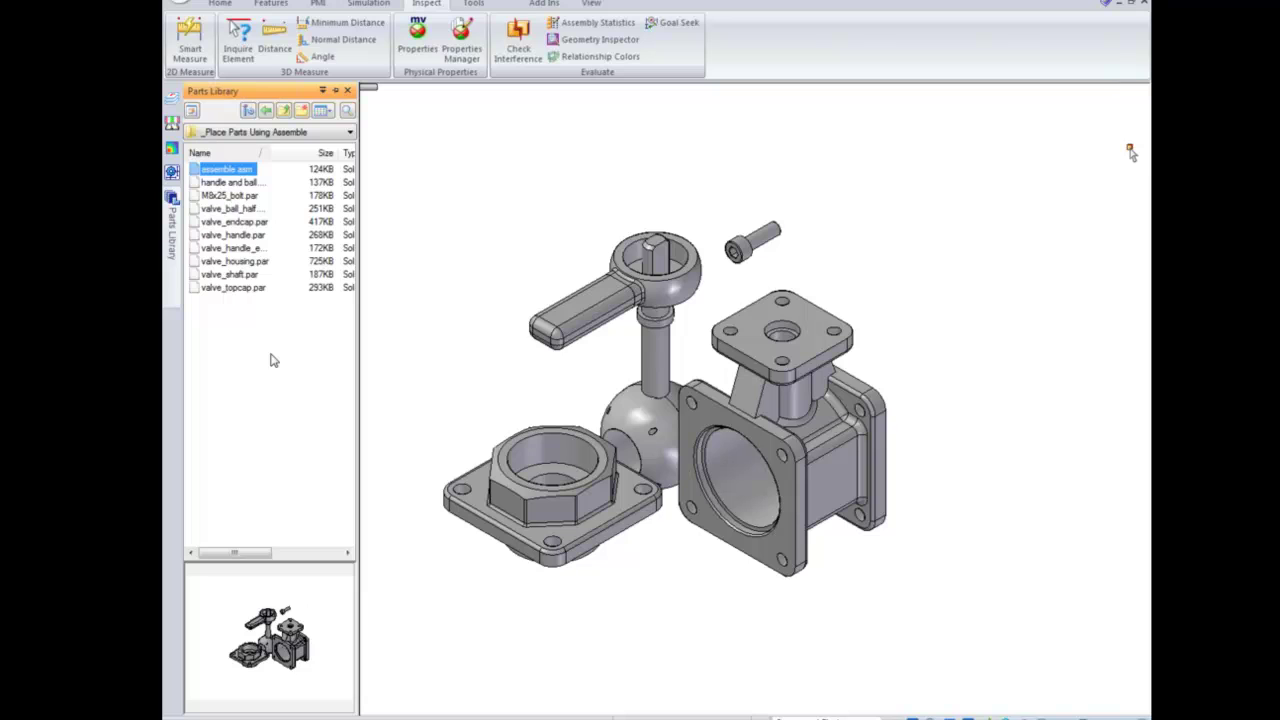
{"action": "left_click", "coordinate": [236, 287]}
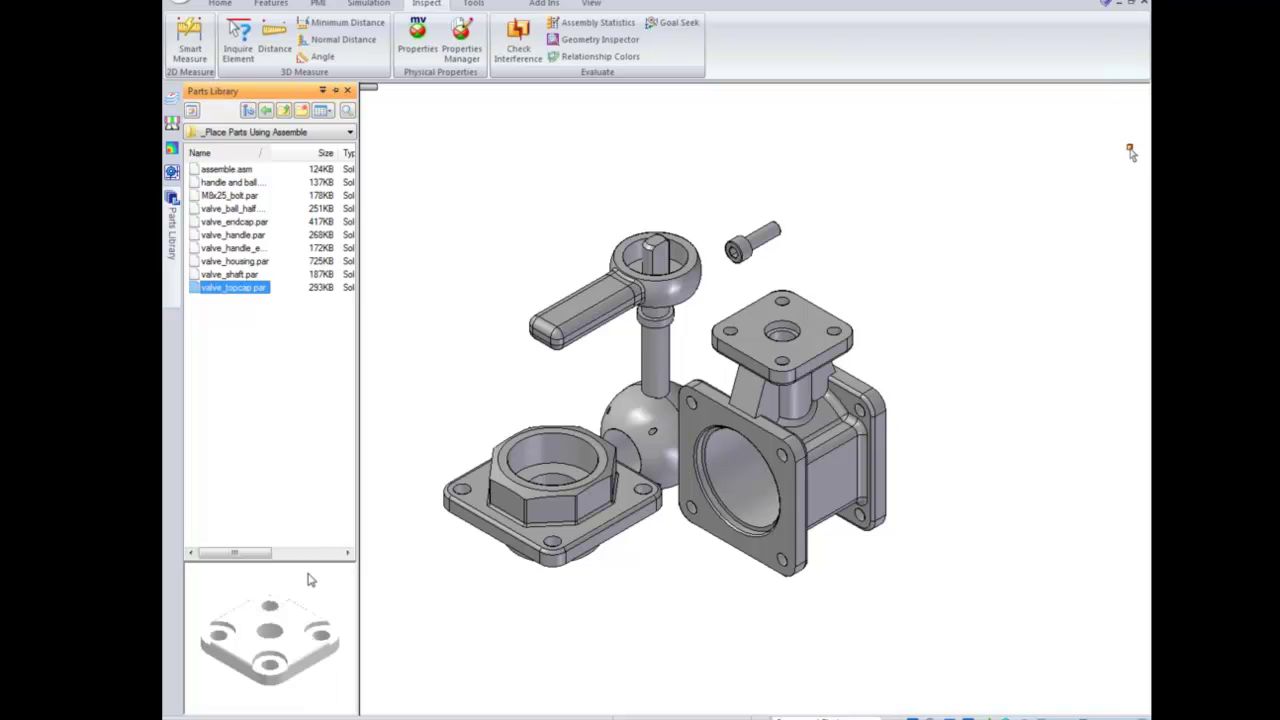
{"action": "mouse_move", "coordinate": [333, 590]}
{"action": "left_mouse_down"}
{"action": "mouse_move", "coordinate": [300, 600]}
{"action": "mouse_move", "coordinate": [330, 600]}
{"action": "mouse_move", "coordinate": [320, 603]}
{"action": "left_mouse_up"}
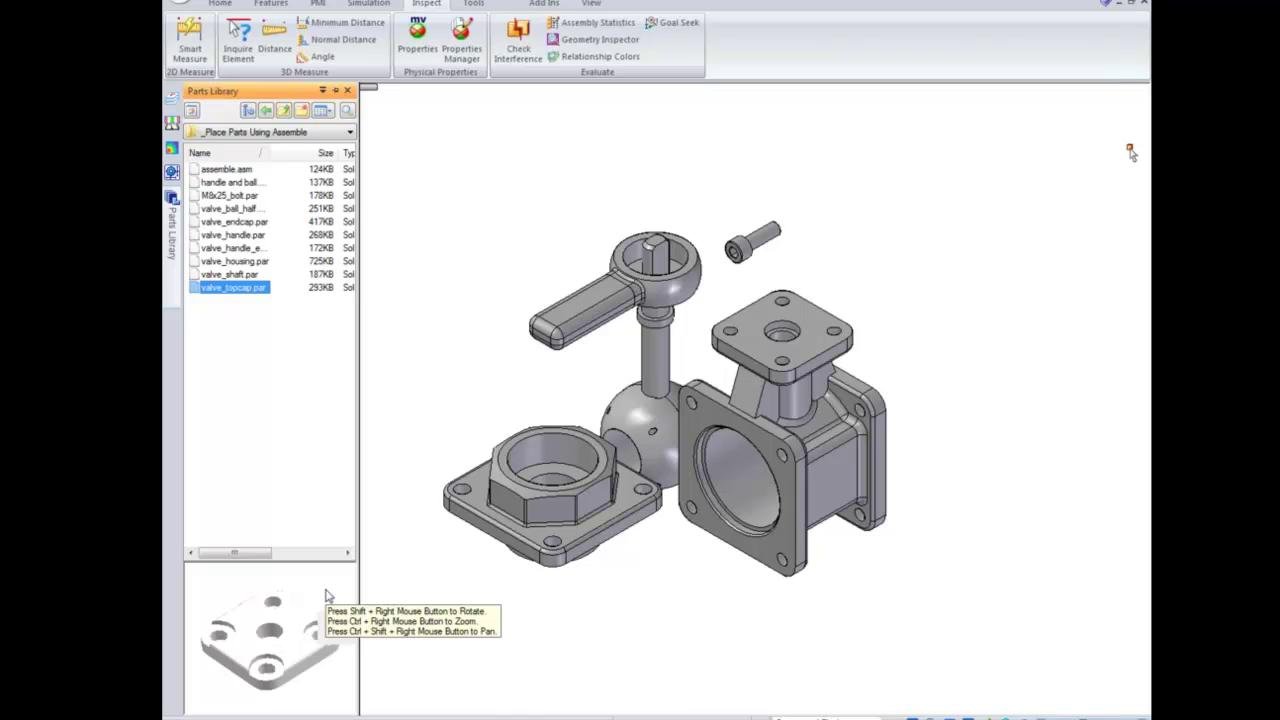
{"action": "mouse_move", "coordinate": [327, 589]}
{"action": "right_mouse_down", "text": "shift"}
{"action": "mouse_move", "coordinate": [338, 584]}
{"action": "mouse_move", "coordinate": [338, 601]}
{"action": "right_mouse_up", "text": "shift"}
{"action": "scroll", "coordinate": [336, 594], "scroll_direction": "down", "scroll_amount": 2}
{"action": "scroll", "coordinate": [336, 595], "scroll_direction": "up", "scroll_amount": 4}
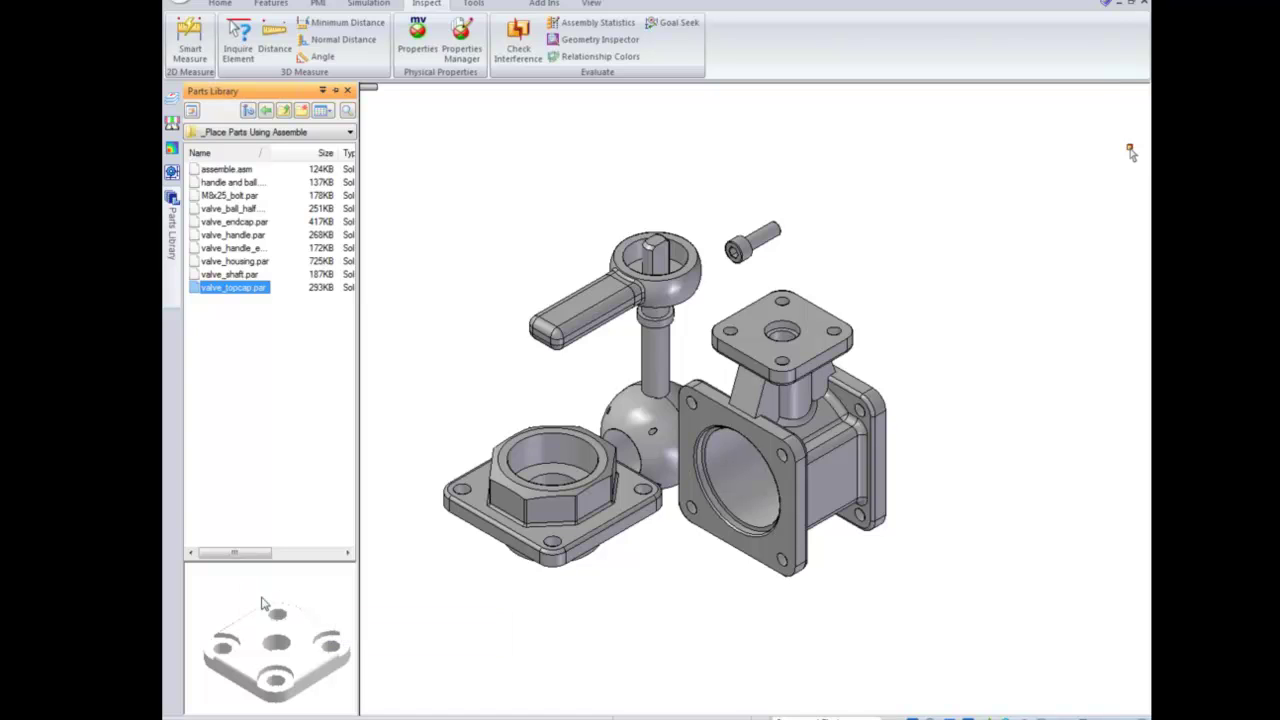
{"action": "right_click_drag", "start_coordinate": [213, 585], "coordinate": [226, 595], "text": "shift"}
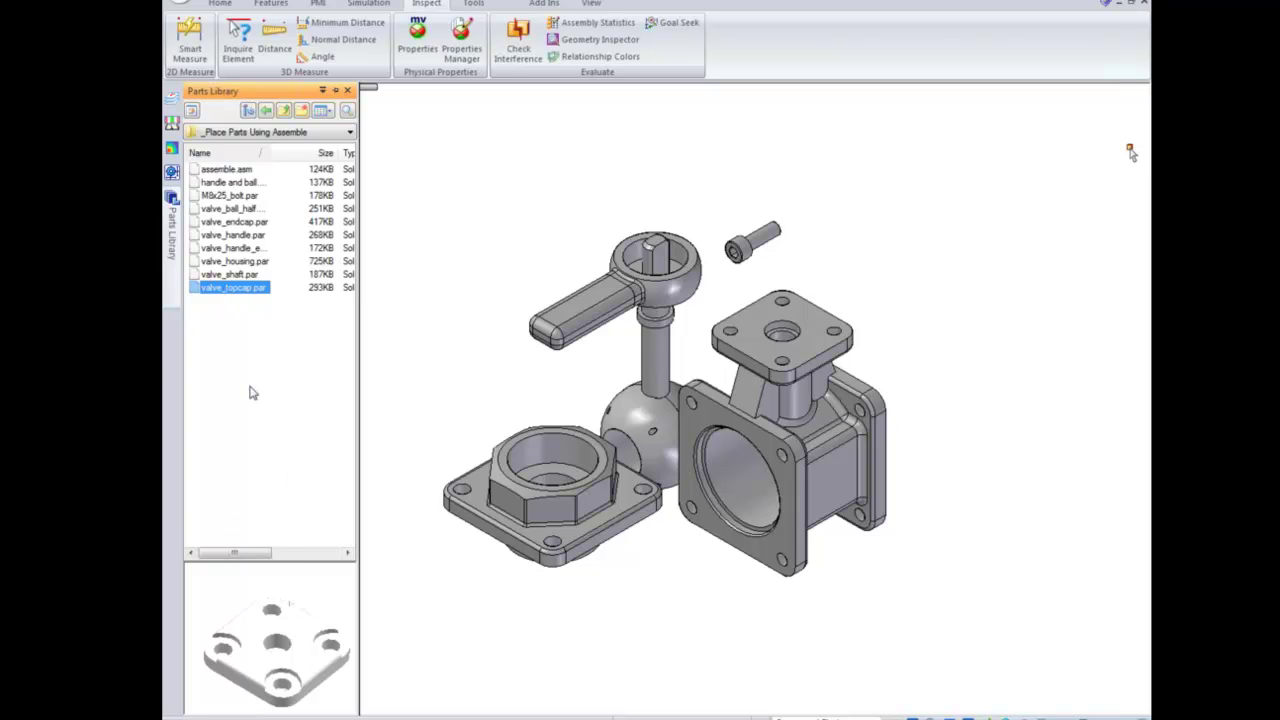
Step: Place valve_topcap.par from the Parts Library below the end cap, without adding assembly relationships
{"action": "left_click_drag", "start_coordinate": [233, 292], "coordinate": [571, 615]}
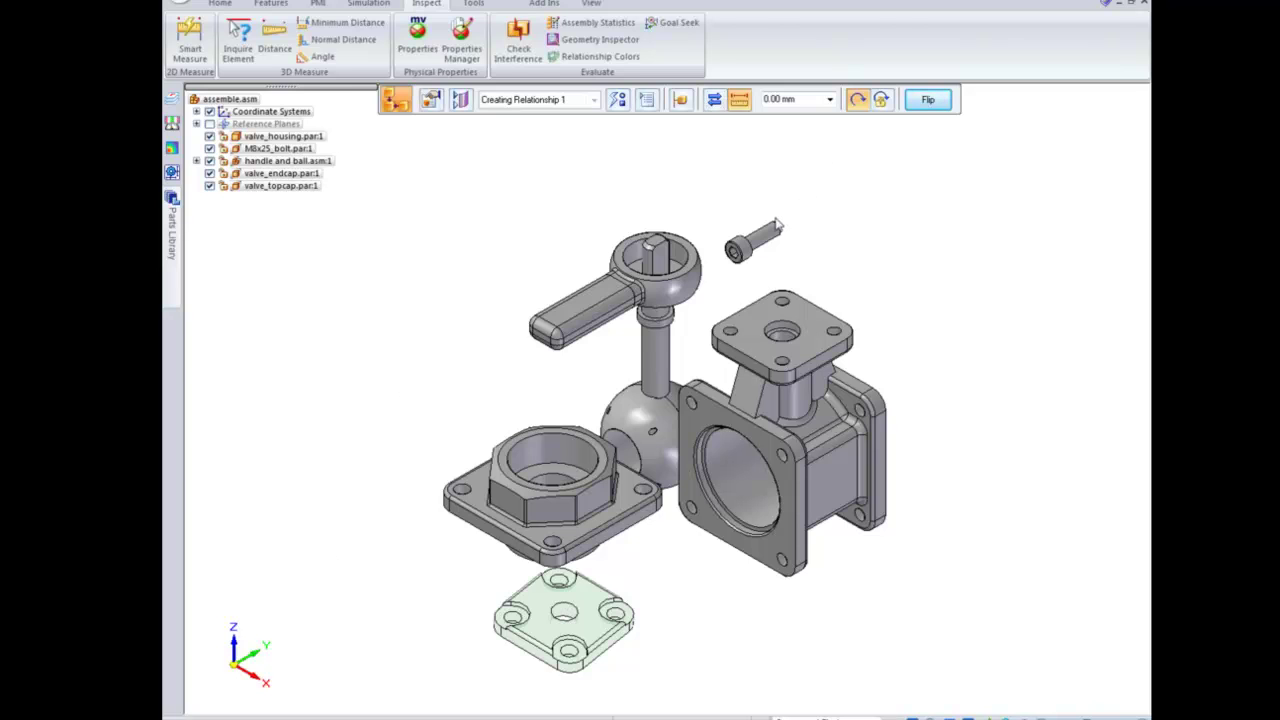
{"action": "left_click", "coordinate": [220, 4]}
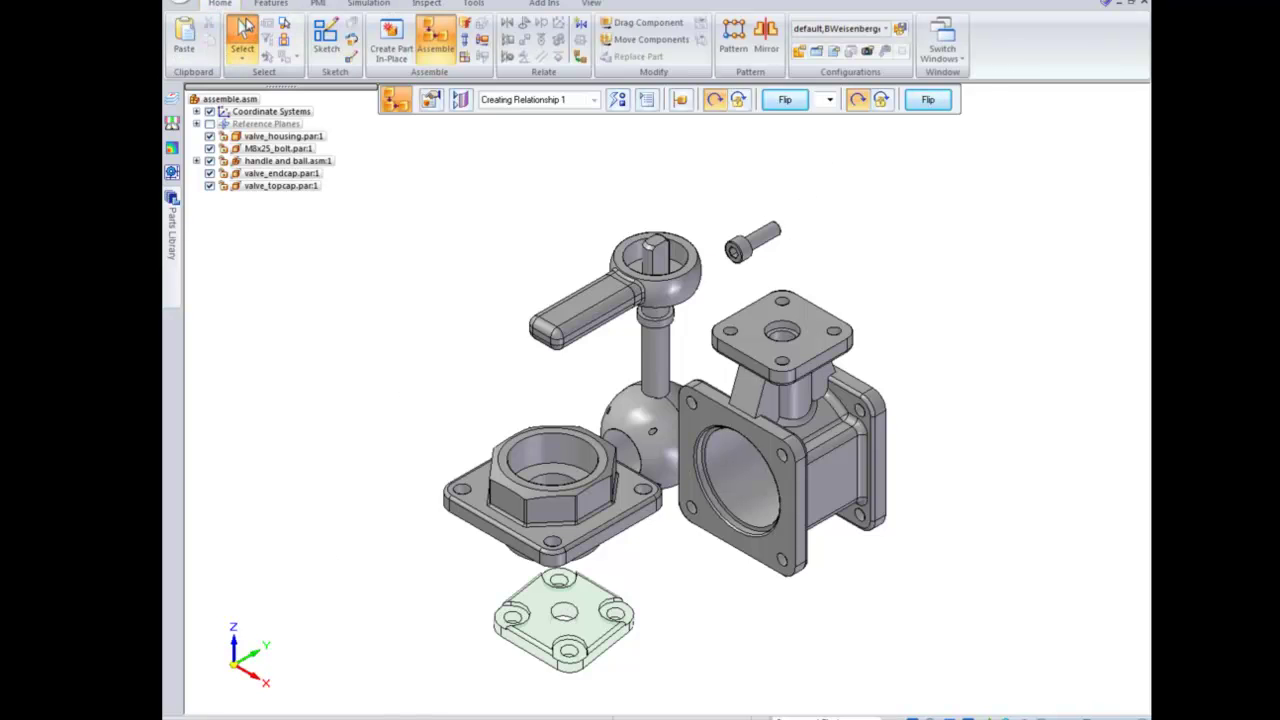
{"action": "left_click", "coordinate": [242, 45]}
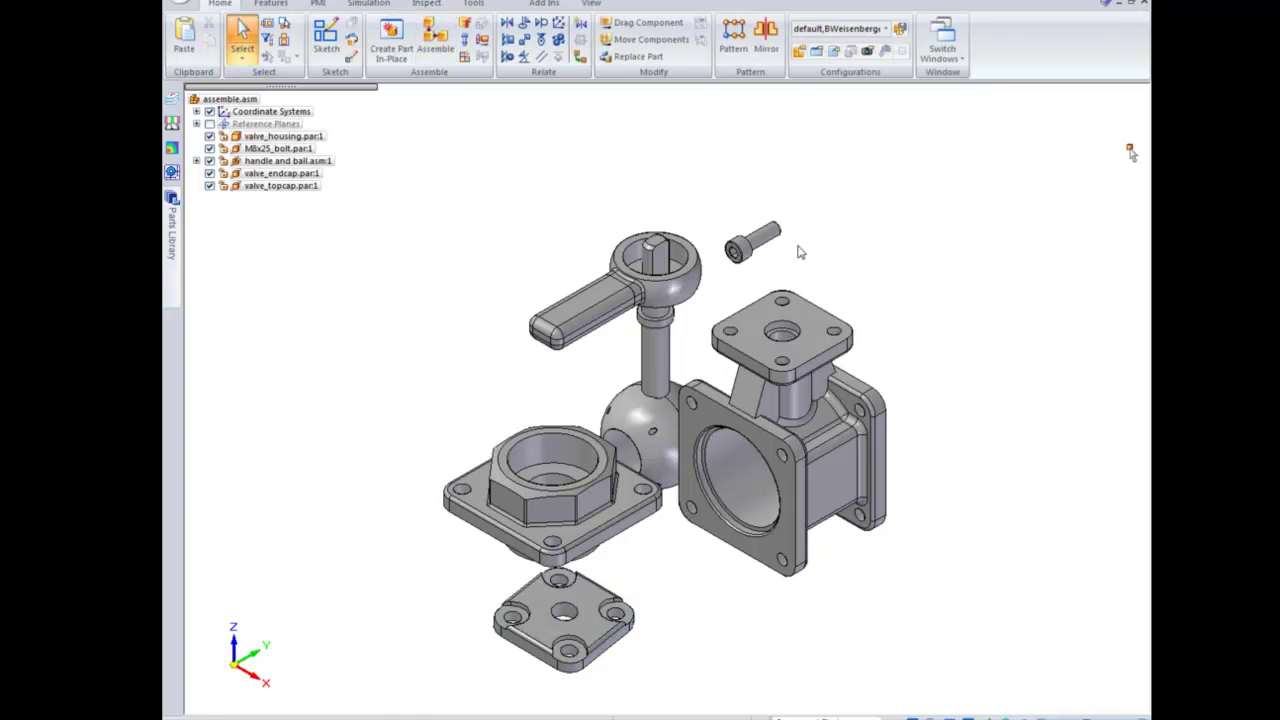
Step: Place another M8x25_bolt.par beside the first bolt by reusing its PathFinder entry, without adding relationships
{"action": "left_click", "coordinate": [285, 152]}
{"action": "left_click_drag", "start_coordinate": [276, 152], "coordinate": [913, 233]}
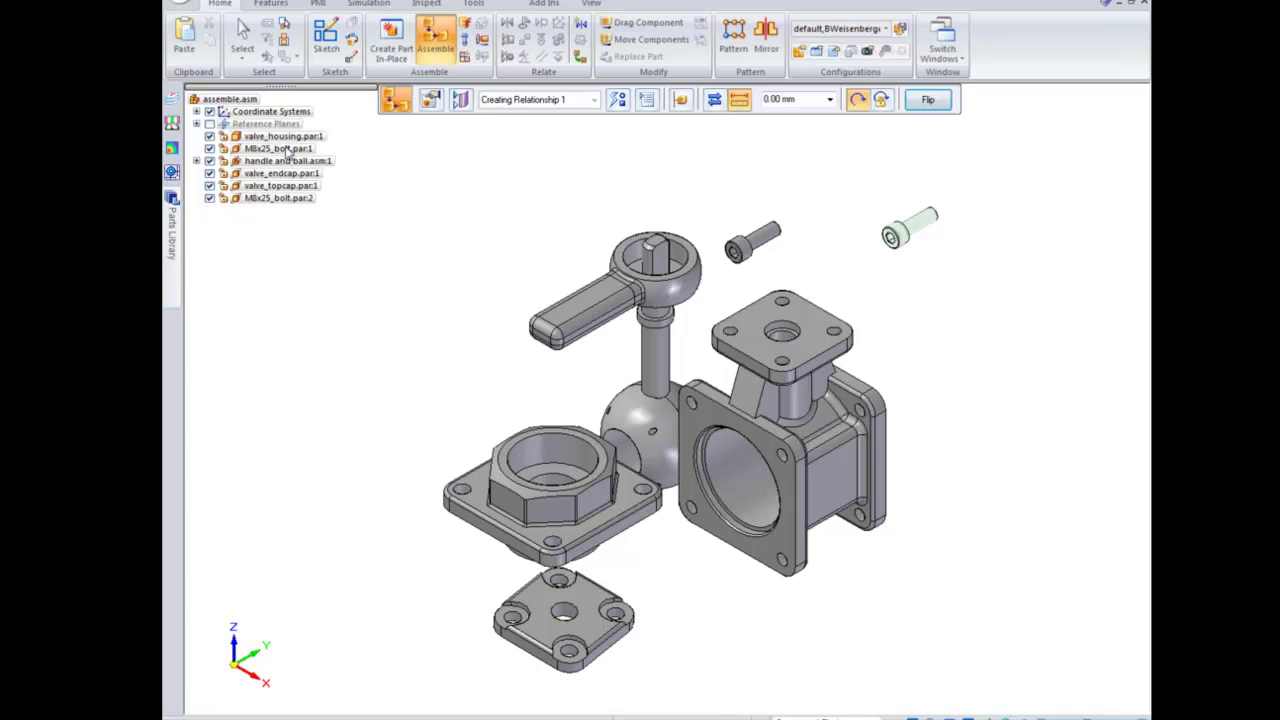
{"action": "key", "text": "Escape"}
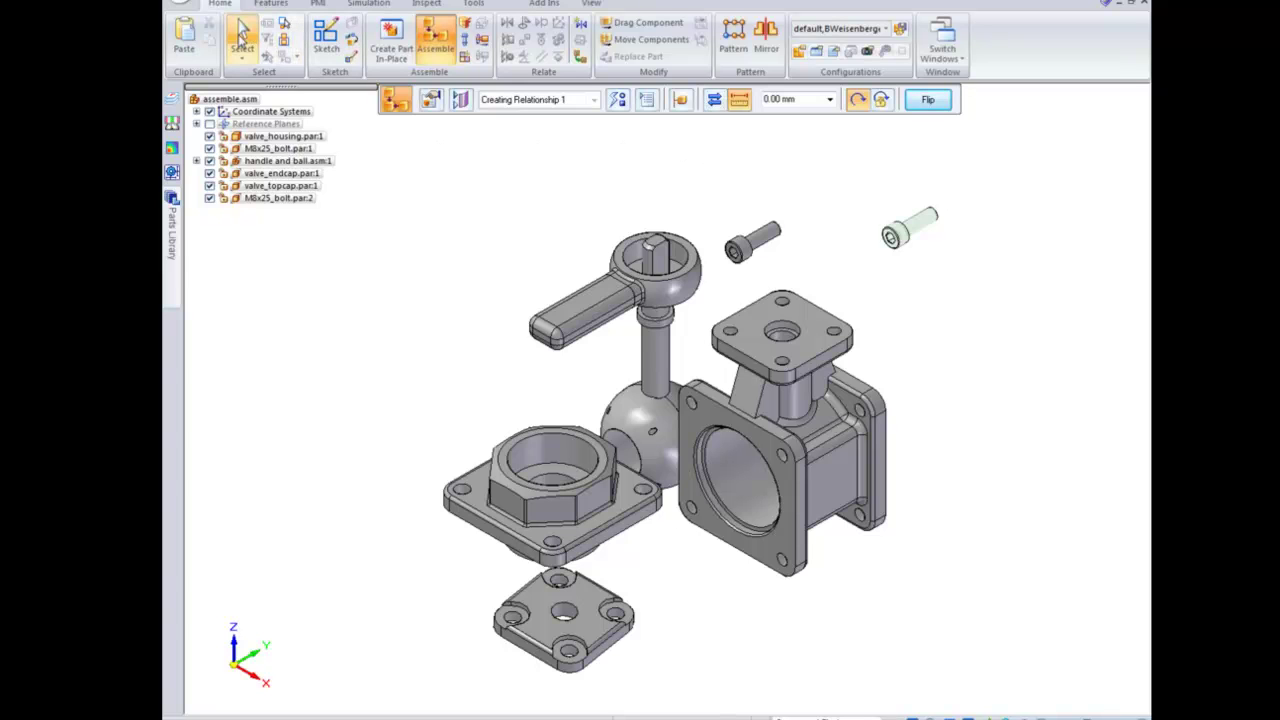
Step: Copy the first M8x25 bolt and paste two more occurrences beside the valve housing
{"action": "left_click", "coordinate": [776, 218]}
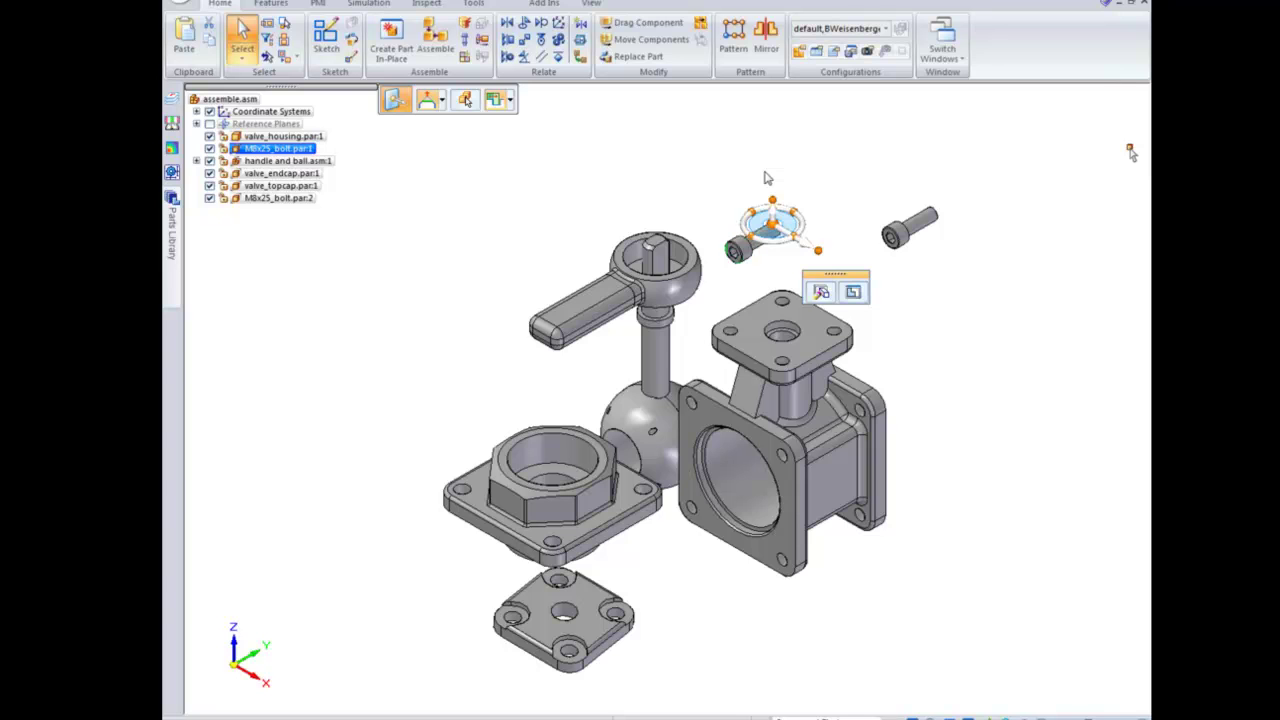
{"action": "left_click", "coordinate": [1048, 403]}
{"action": "key", "text": "ctrl+v"}
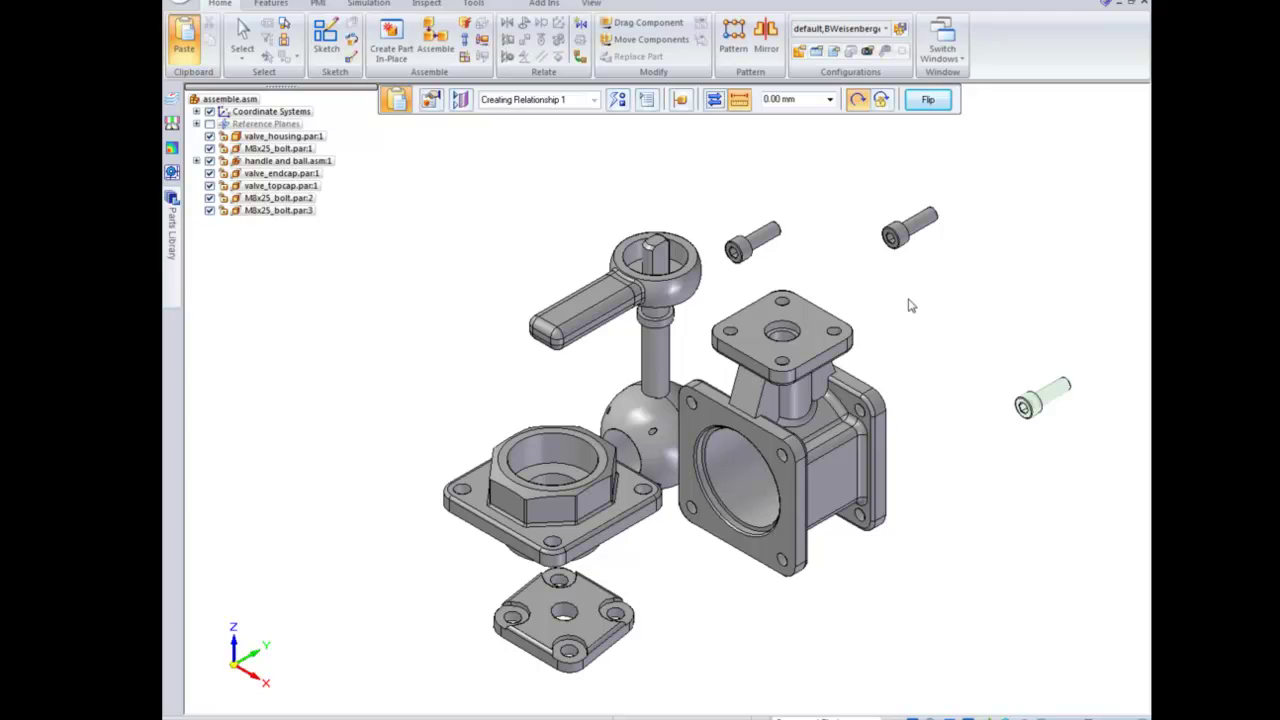
{"action": "key", "text": "ctrl+v"}
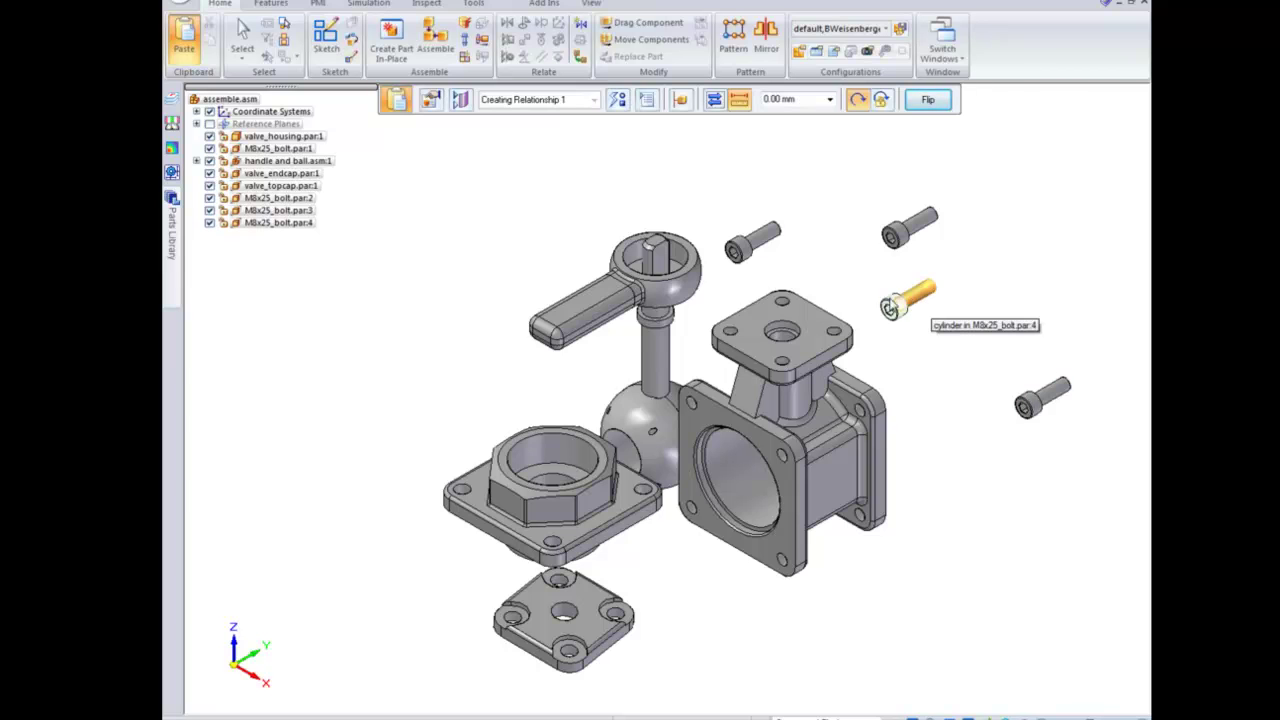
{"action": "left_click", "coordinate": [912, 305]}
{"action": "left_click", "coordinate": [278, 148]}
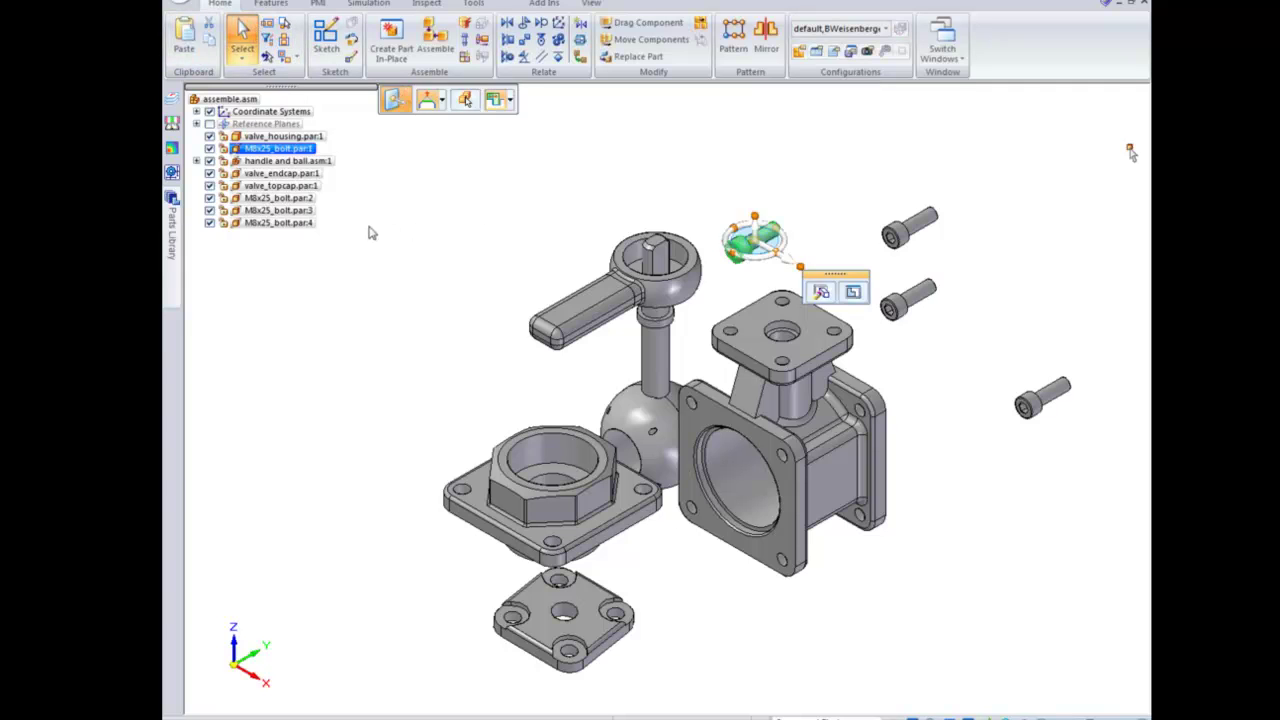
Step: Place a second valve_topcap.par from the Parts Library so that it lands inside the valve housing, and inspect its position
{"action": "left_click", "coordinate": [171, 232]}
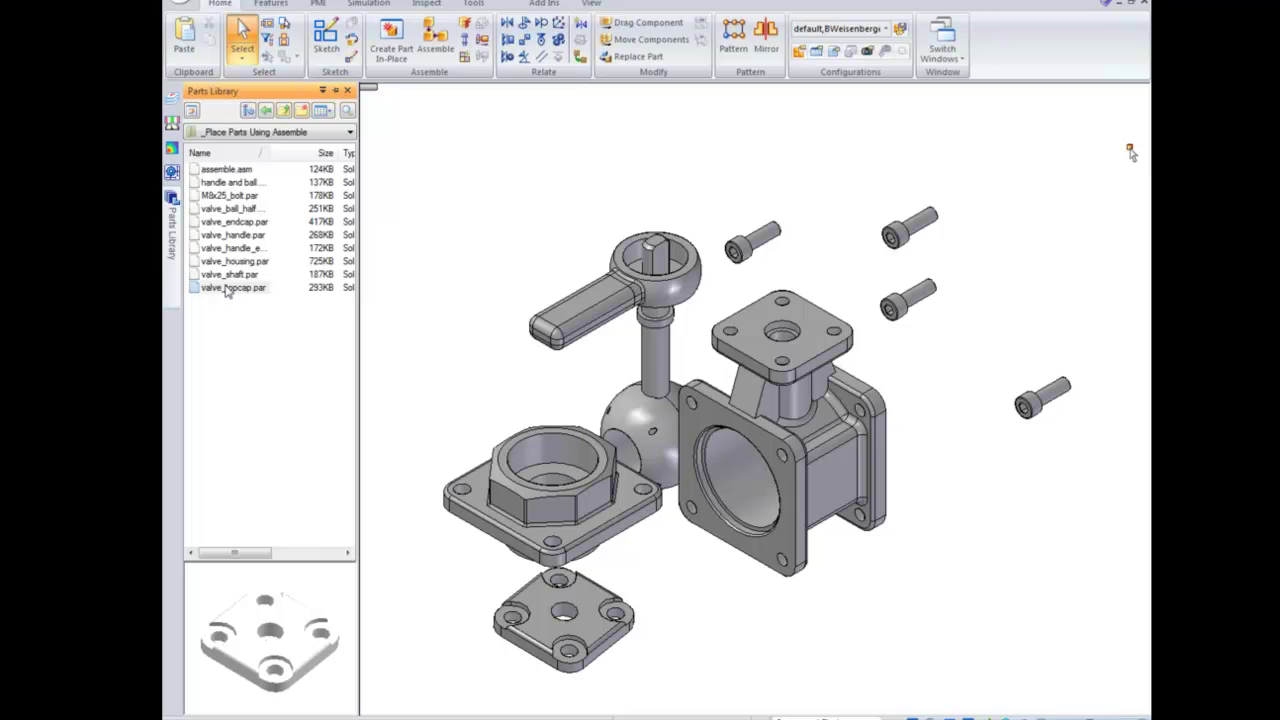
{"action": "left_click_drag", "start_coordinate": [224, 289], "coordinate": [400, 323]}
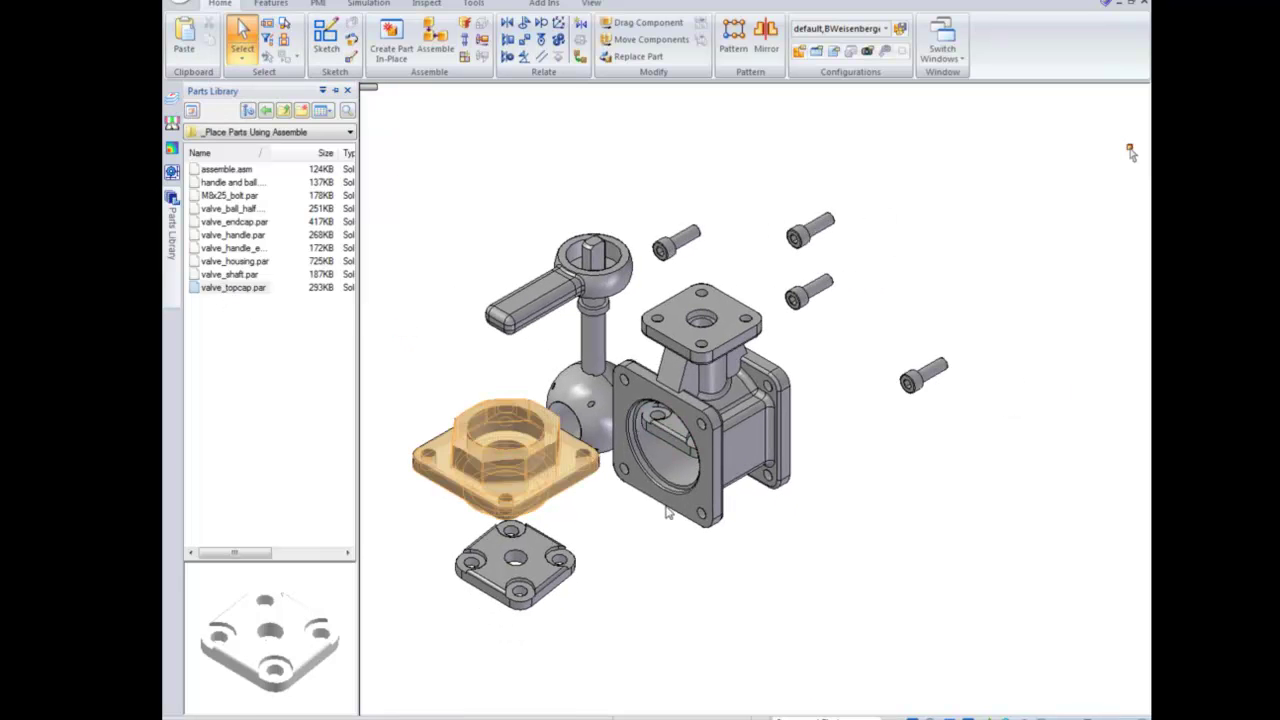
{"action": "middle_click_drag", "start_coordinate": [740, 494], "coordinate": [673, 418]}
{"action": "scroll", "coordinate": [674, 420], "scroll_direction": "up", "scroll_amount": 3}
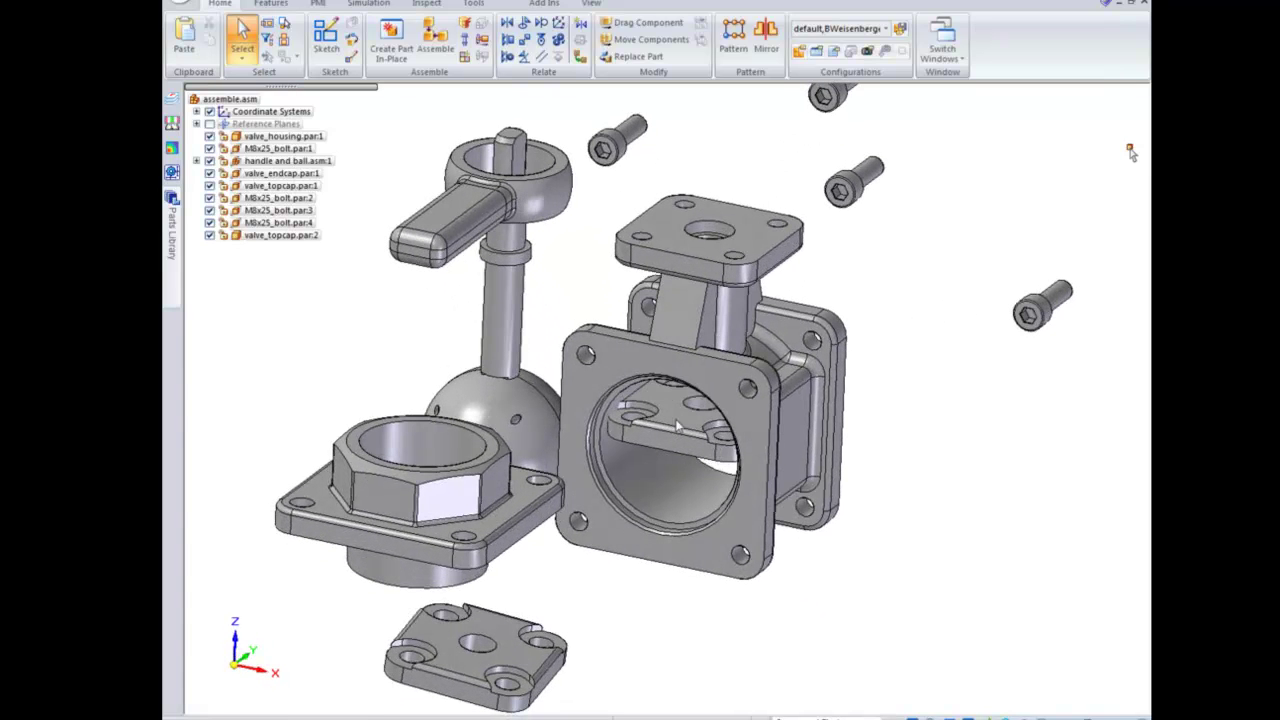
Step: Select the second top cap inside the housing, check its ground relationship and delete the part
{"action": "left_click", "coordinate": [676, 423]}
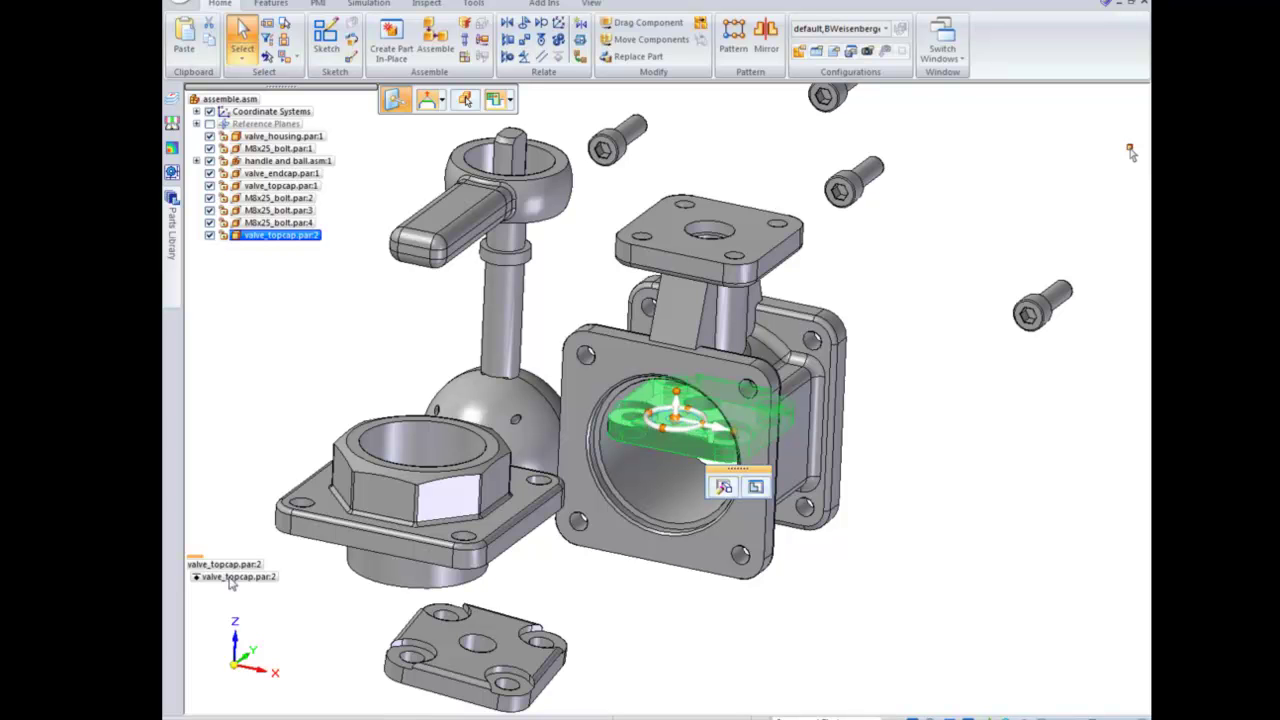
{"action": "middle_click_drag", "start_coordinate": [238, 587], "coordinate": [376, 275]}
{"action": "left_click", "coordinate": [361, 232]}
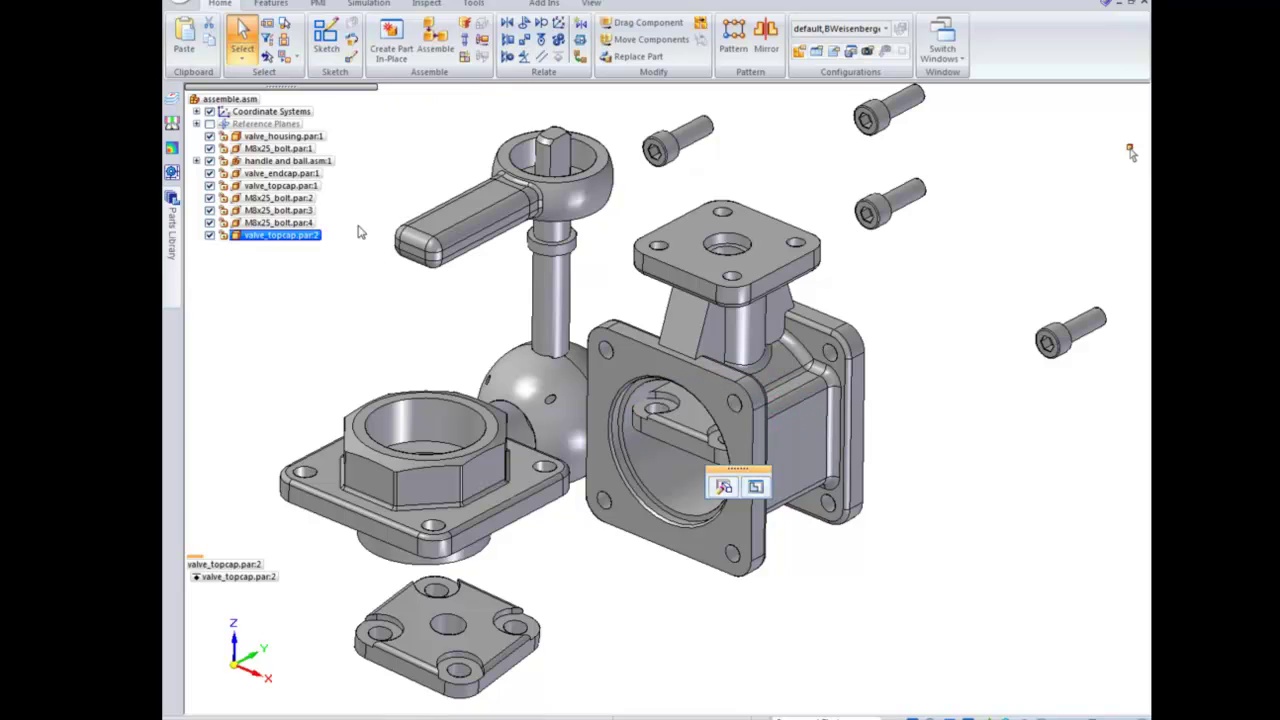
Step: Place one more M8x25_bolt.par from PathFinder in the free space beside the lower part of the valve housing
{"action": "left_click", "coordinate": [279, 224]}
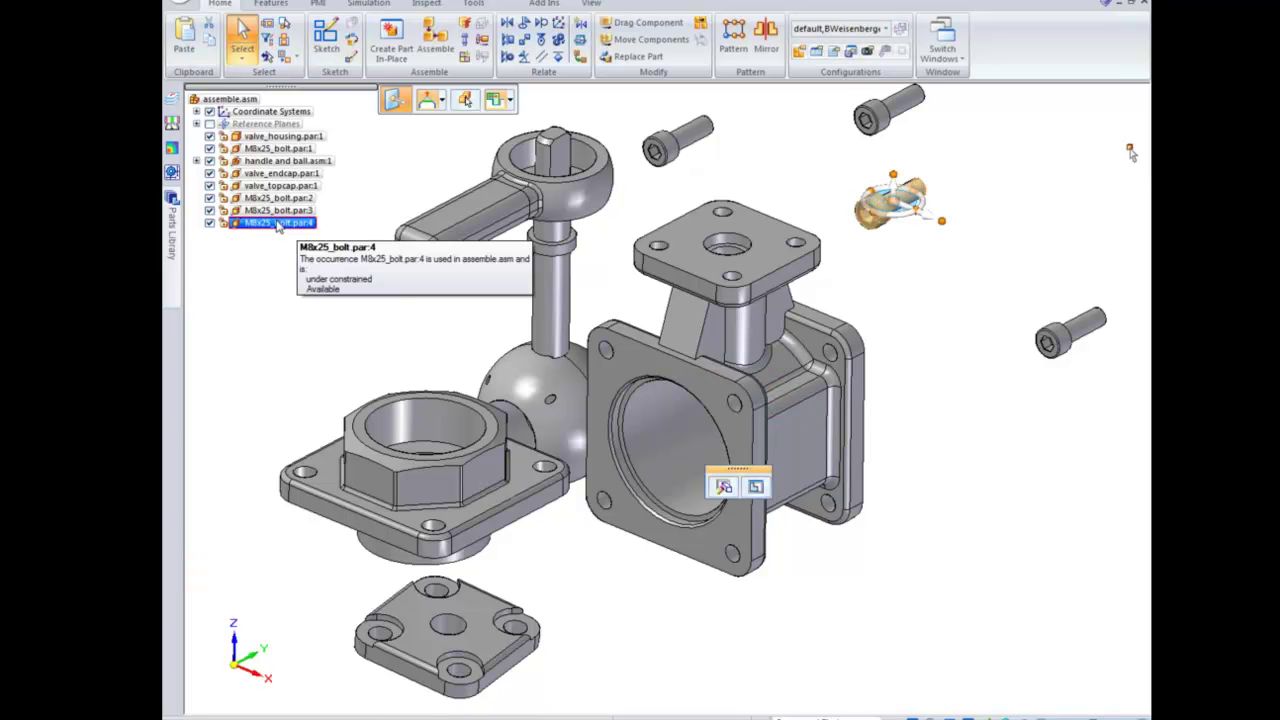
{"action": "left_click_drag", "start_coordinate": [265, 230], "coordinate": [972, 572]}
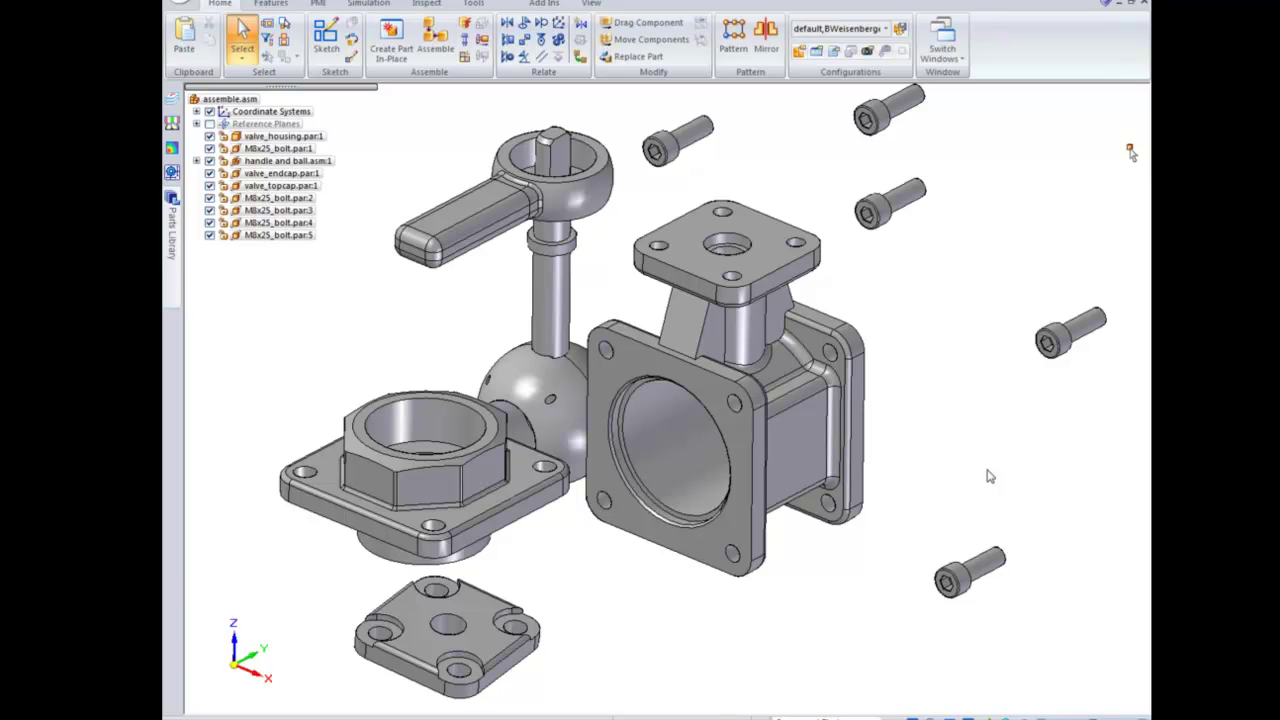
Step: Use Assemble with FlashFit to fit the circular edge under an M8x25 bolt's head to the upper-right hole of the housing's front flange
{"action": "middle_click_drag", "start_coordinate": [988, 472], "coordinate": [983, 463]}
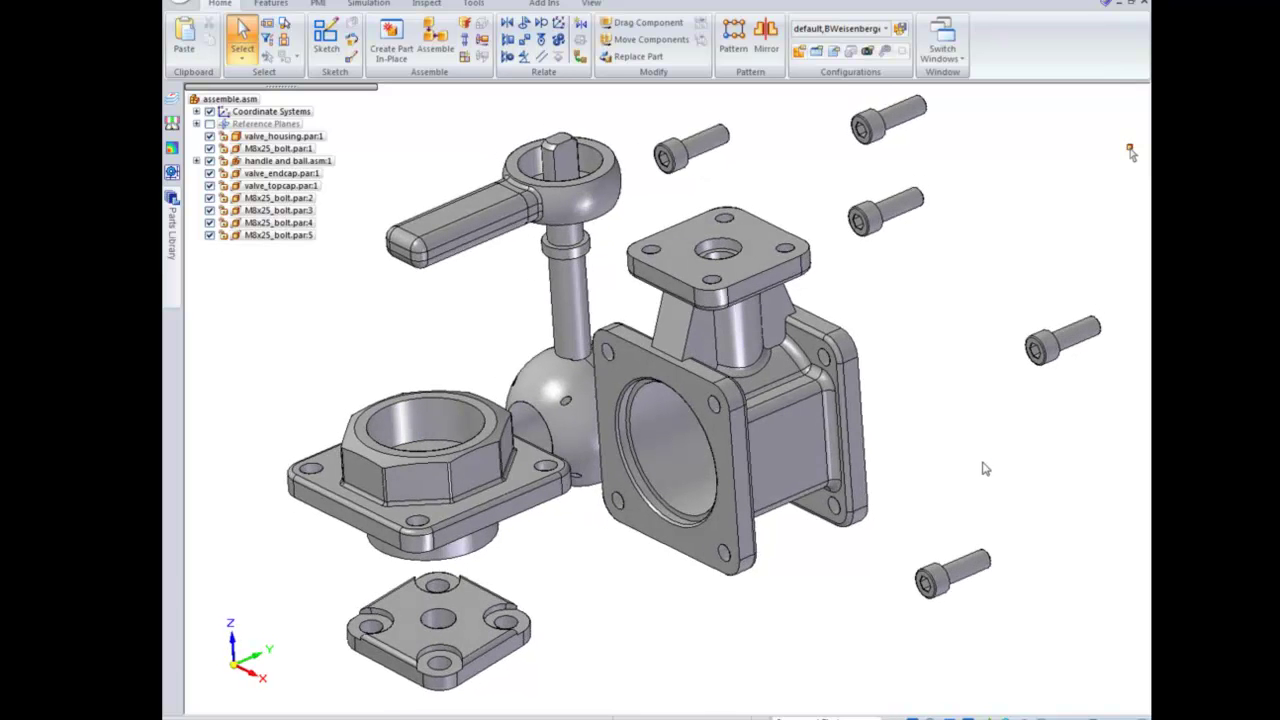
{"action": "left_click", "coordinate": [432, 49]}
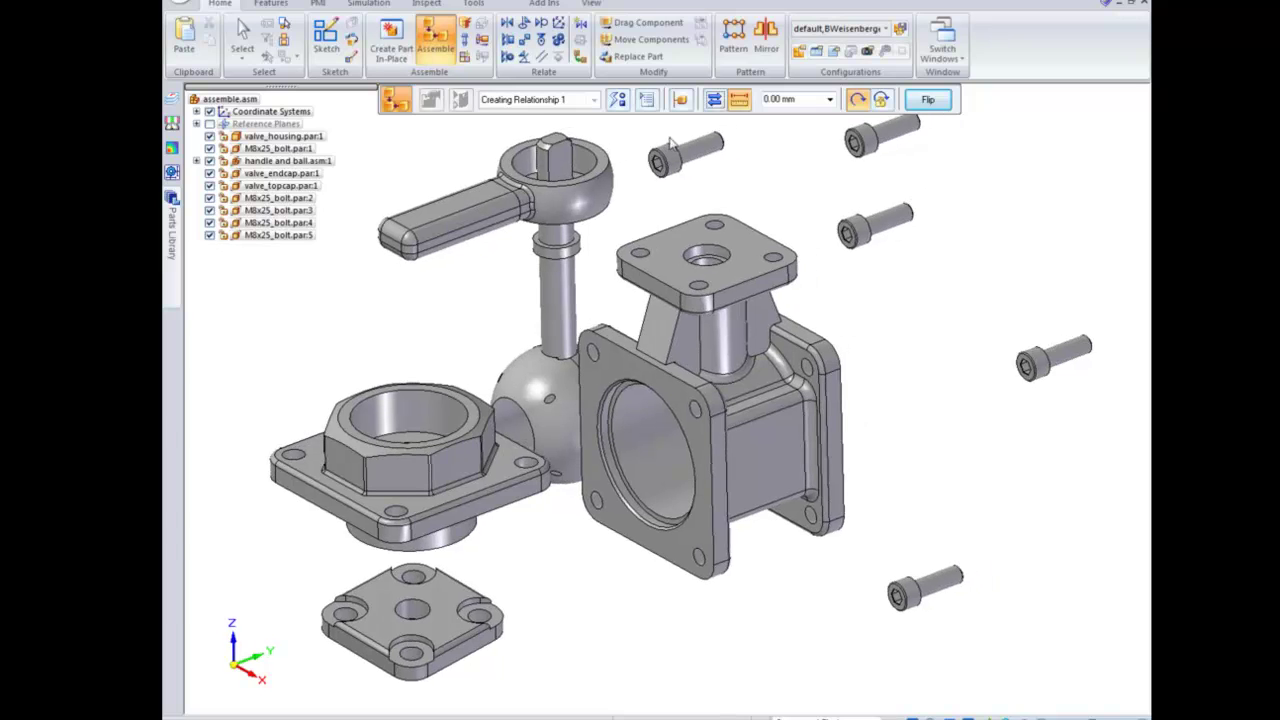
{"action": "left_click", "coordinate": [618, 100]}
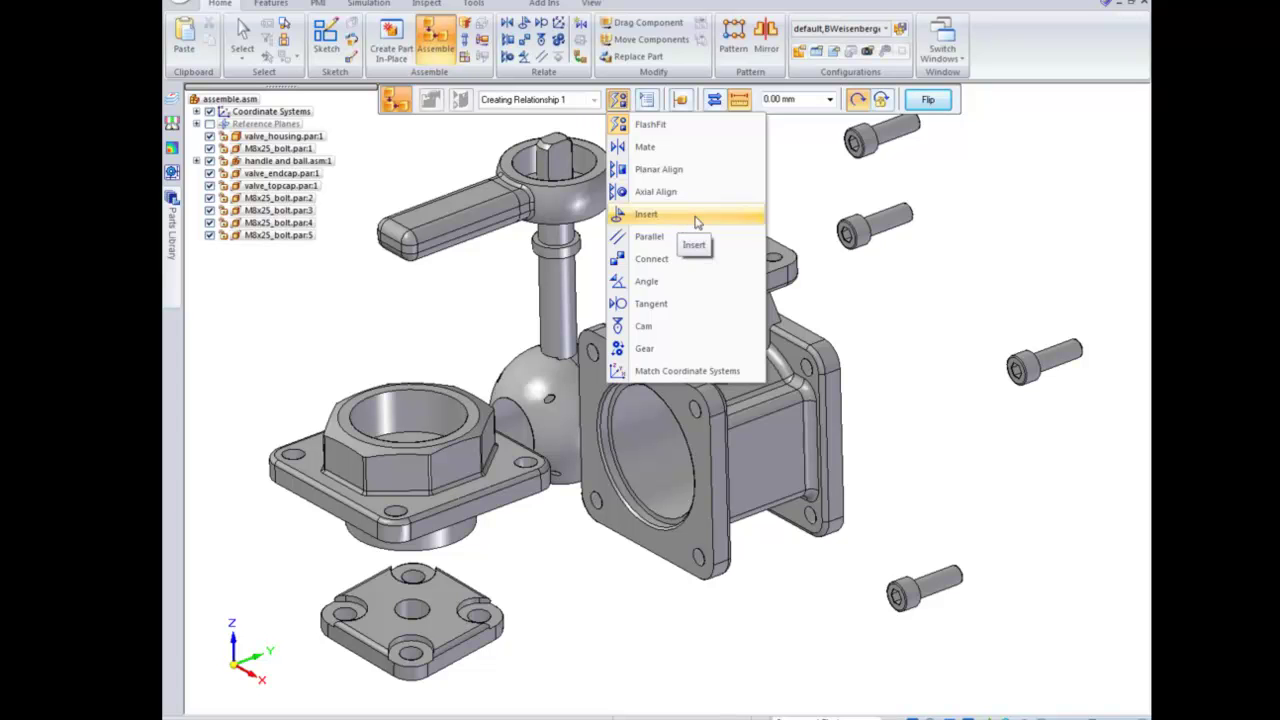
{"action": "left_click", "coordinate": [660, 124]}
{"action": "middle_click_drag", "start_coordinate": [1068, 245], "coordinate": [986, 243]}
{"action": "scroll", "coordinate": [914, 265], "scroll_direction": "up", "scroll_amount": 2}
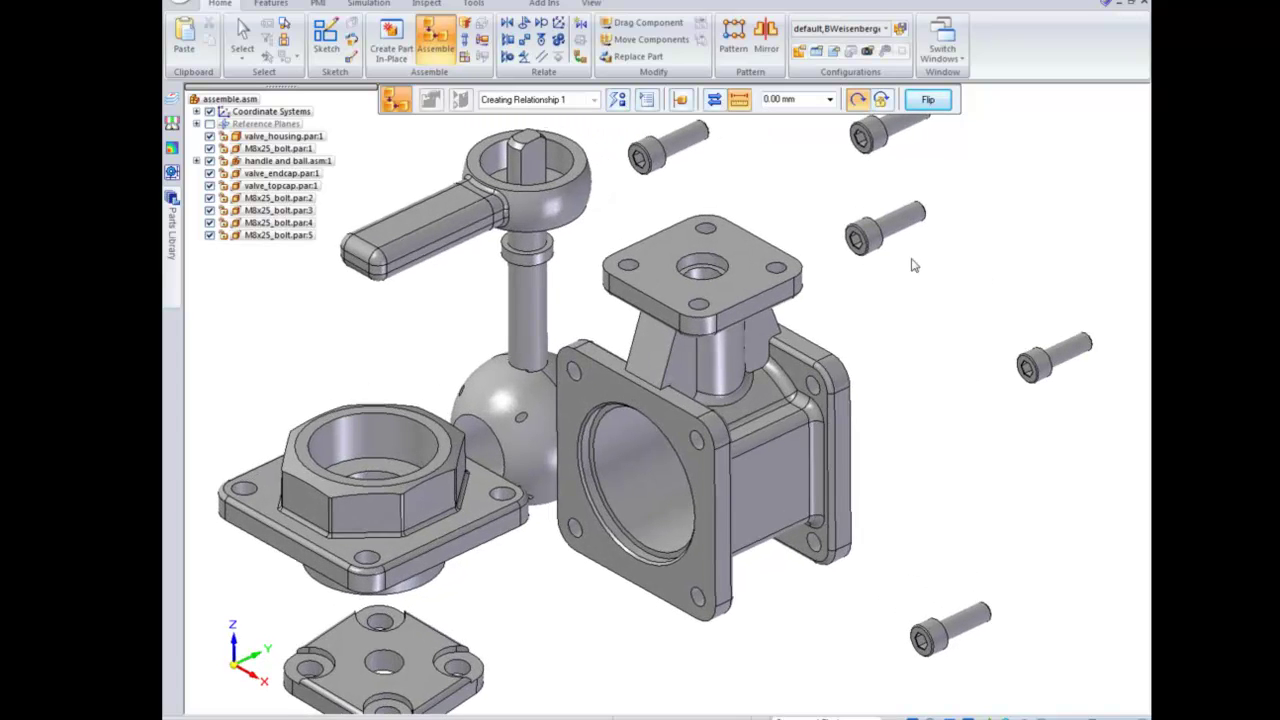
{"action": "left_click", "coordinate": [872, 220]}
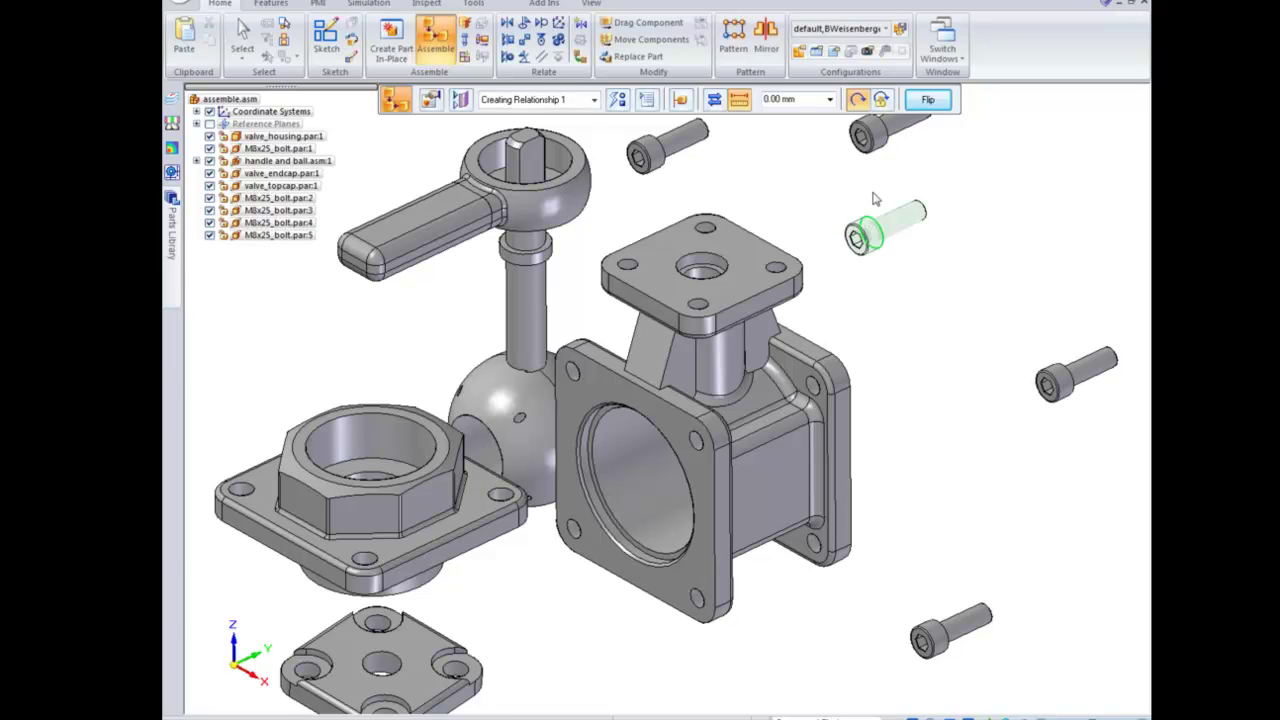
{"action": "left_click", "coordinate": [695, 440]}
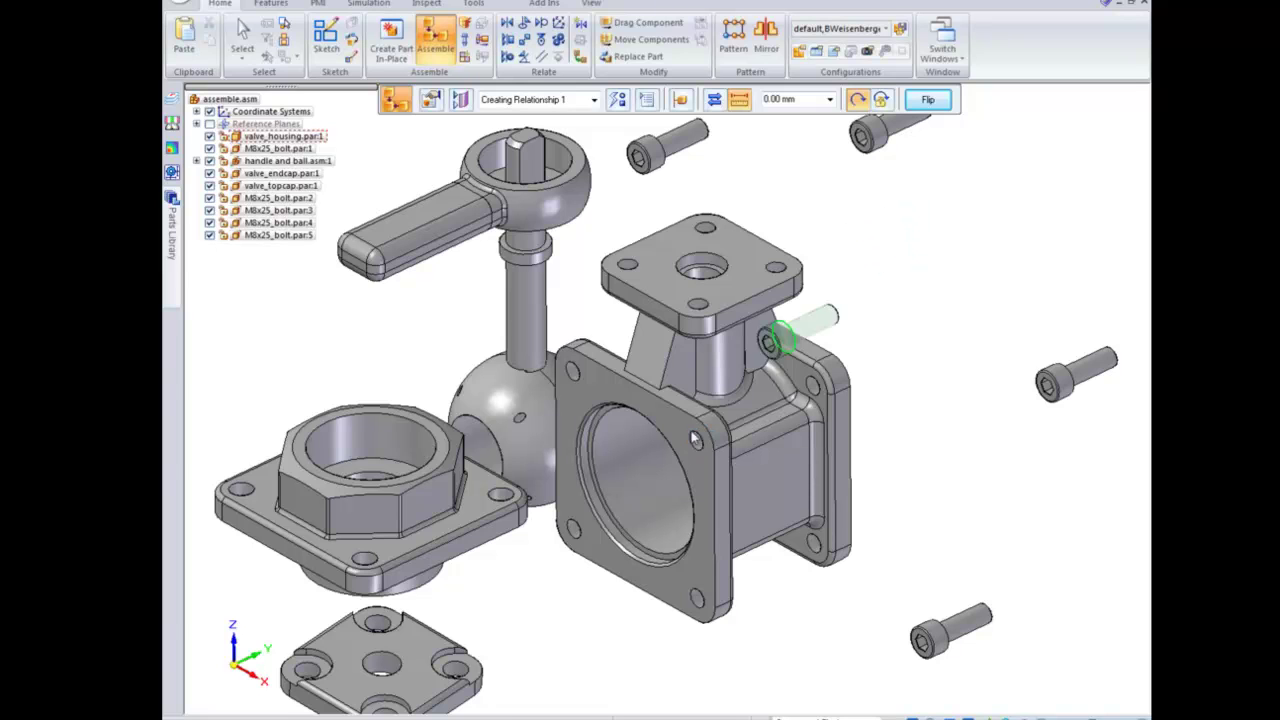
Step: Leave the Assemble command and select the bolt in the front flange's upper-right hole to check its relationships to the valve housing
{"action": "left_click", "coordinate": [242, 40]}
{"action": "left_click", "coordinate": [695, 450]}
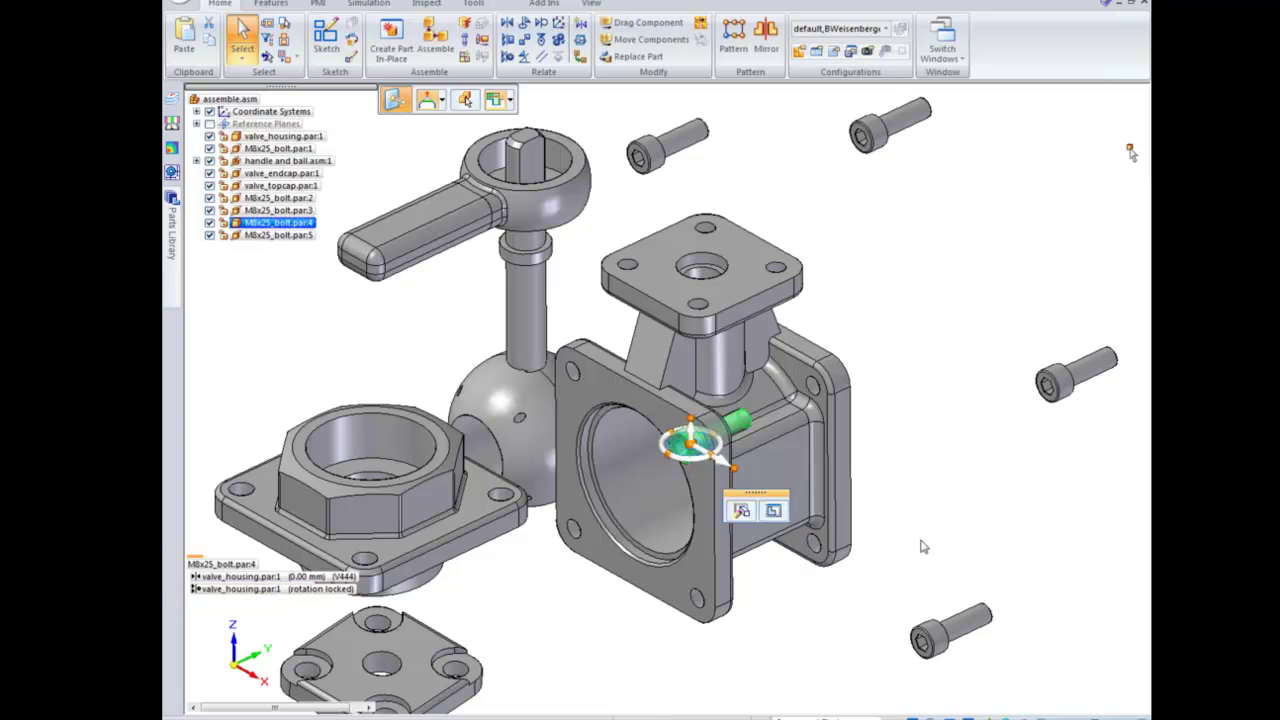
{"action": "left_click", "coordinate": [979, 496]}
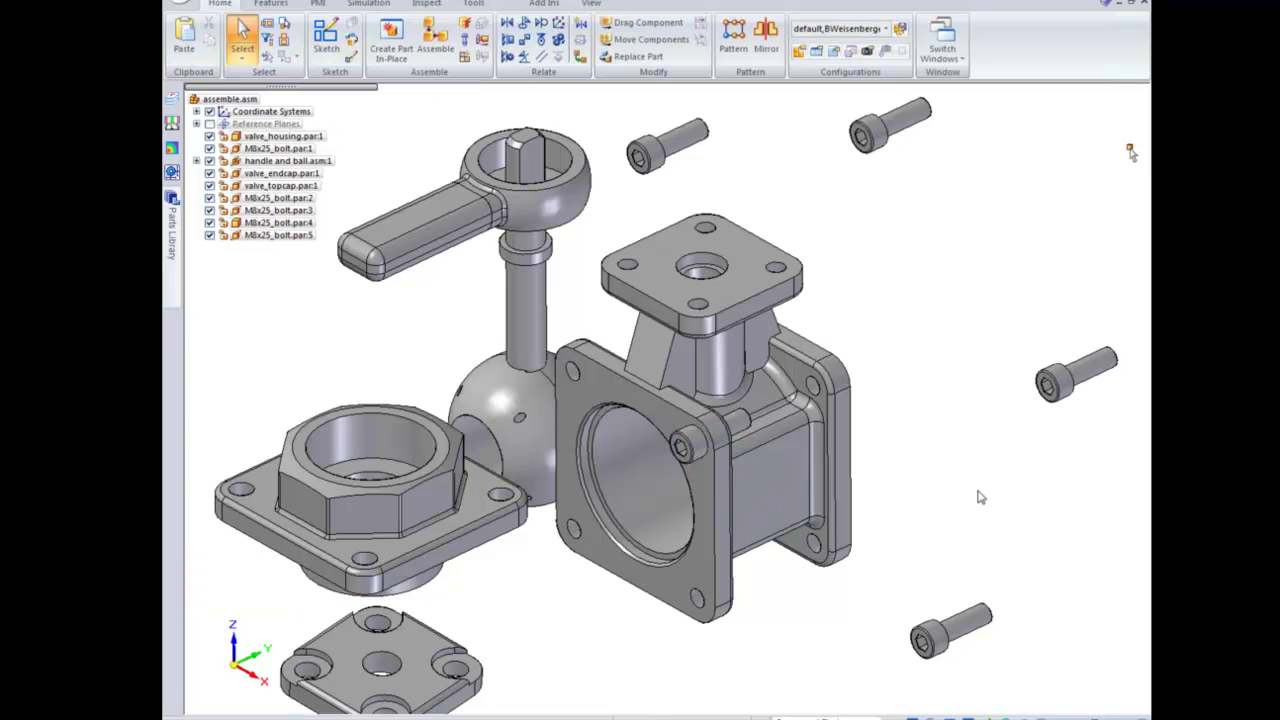
{"action": "scroll", "coordinate": [980, 497], "scroll_direction": "down", "scroll_amount": 6}
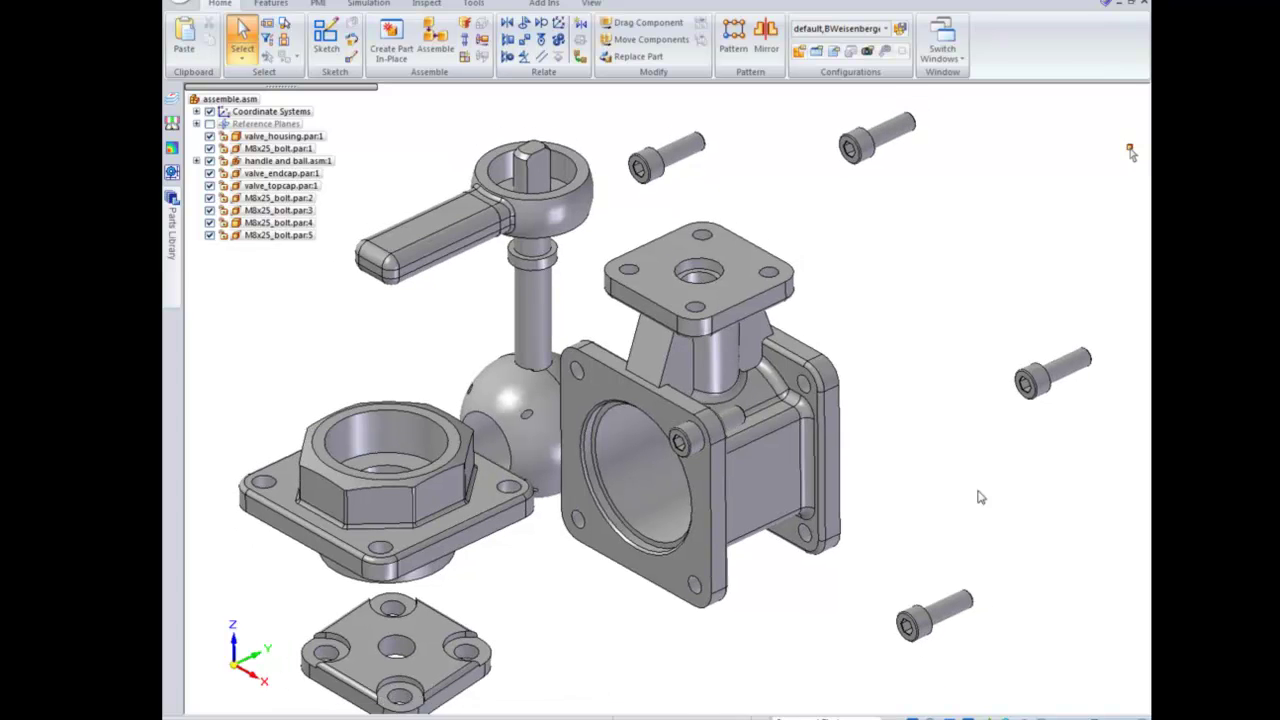
{"action": "scroll", "coordinate": [969, 473], "scroll_direction": "down", "scroll_amount": 1}
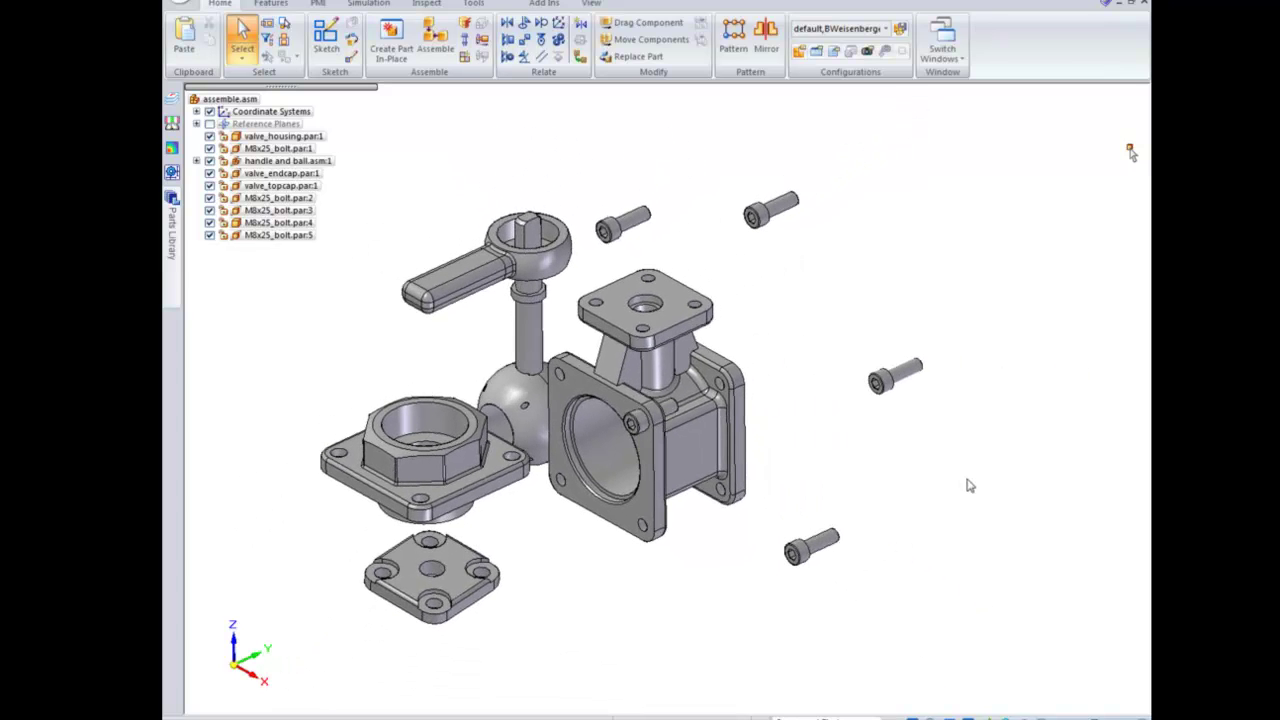
Step: Show the radial menu, open its customization for the Assembly environment and choose Use Custom
{"action": "right_click", "coordinate": [956, 252]}
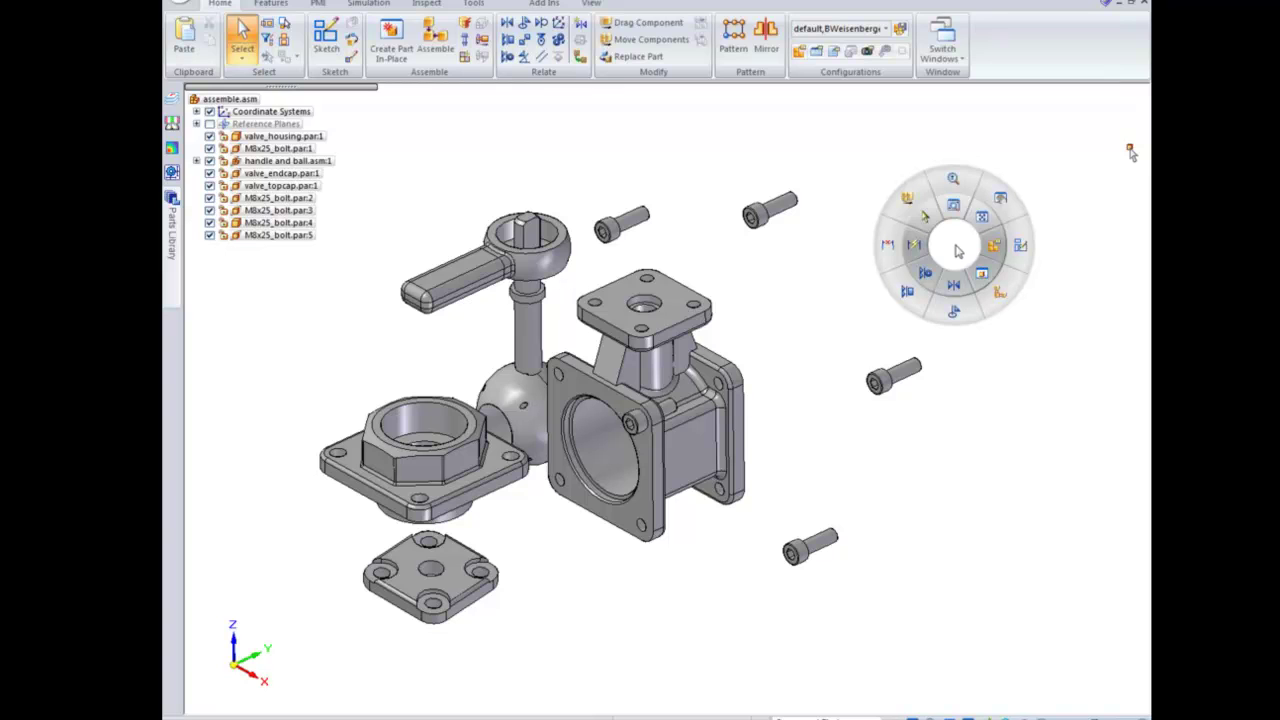
{"action": "left_click", "coordinate": [956, 251]}
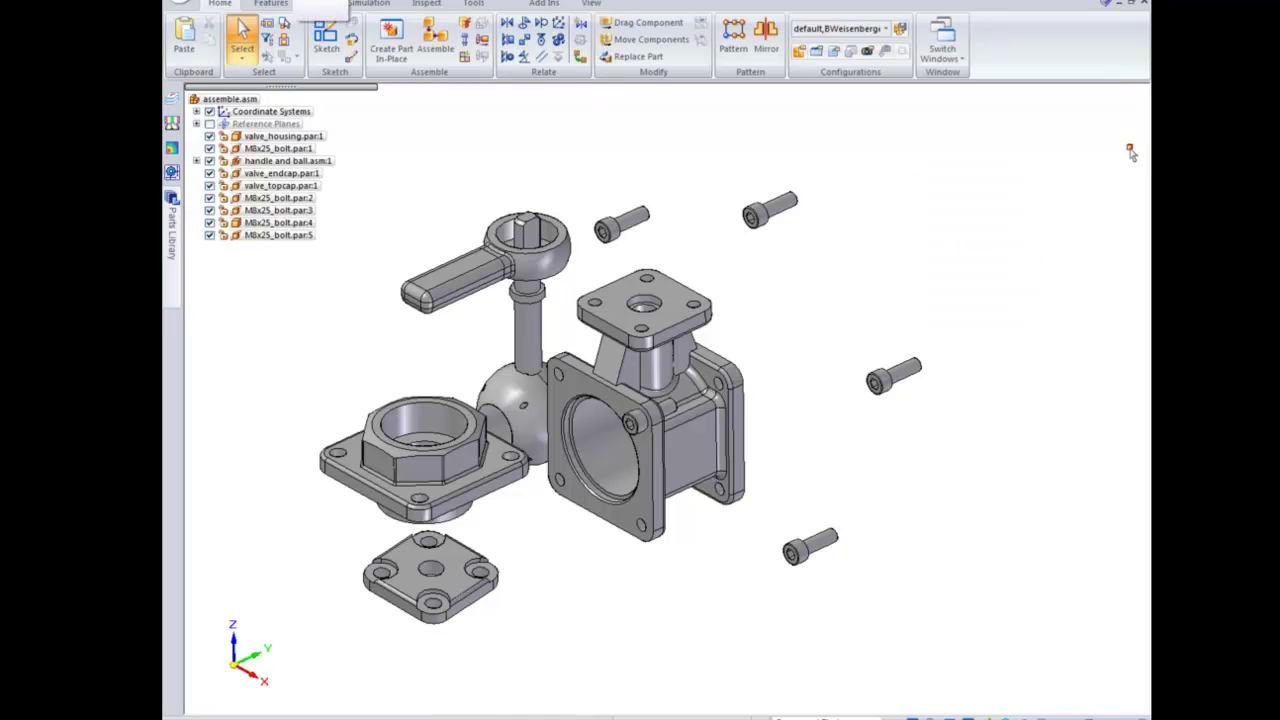
{"action": "left_click", "coordinate": [290, 0]}
{"action": "left_click", "coordinate": [347, 119]}
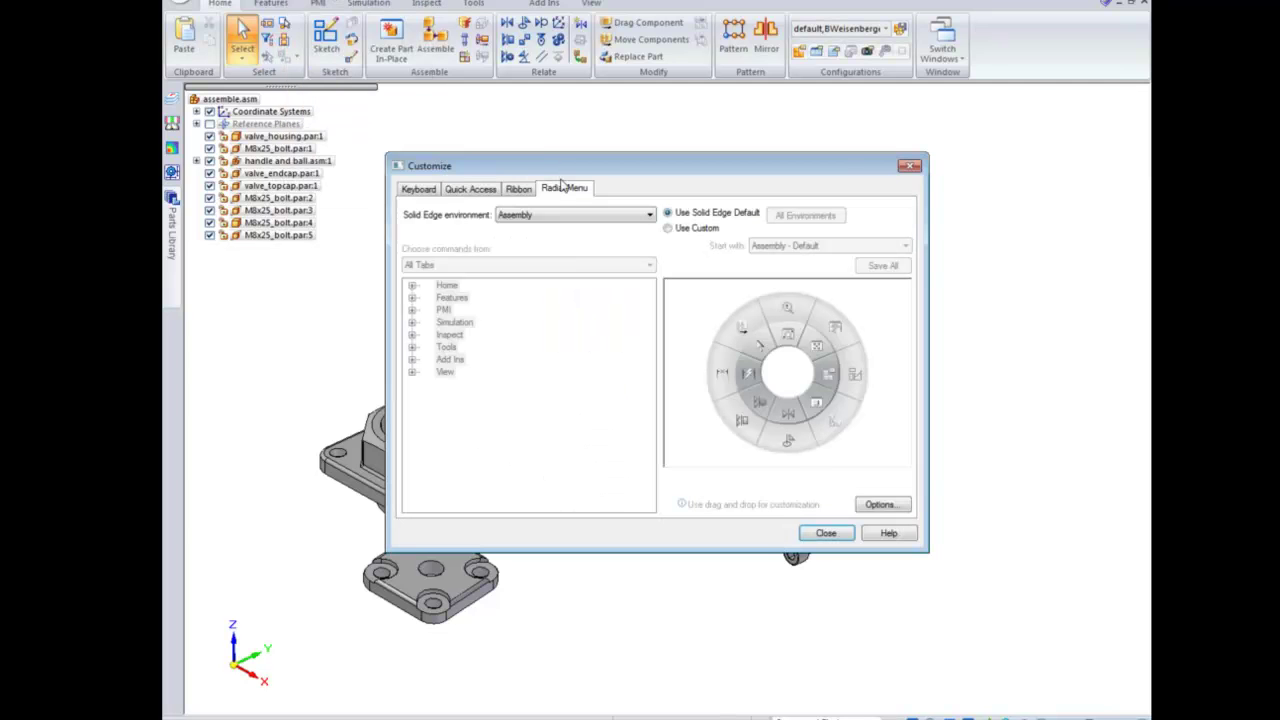
{"action": "left_click", "coordinate": [668, 228]}
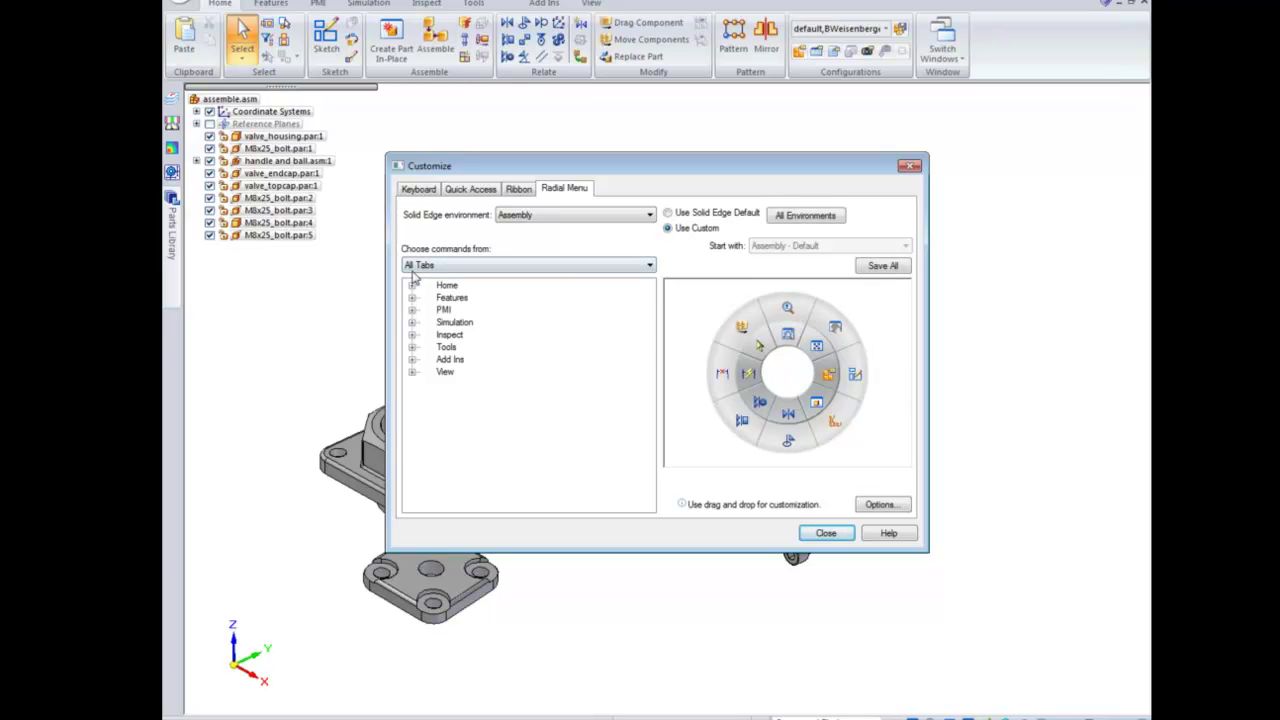
Step: Try to add the On command from the View commands' Clip group to the inner ring of the radial menu
{"action": "left_click", "coordinate": [412, 372]}
{"action": "left_click", "coordinate": [427, 397]}
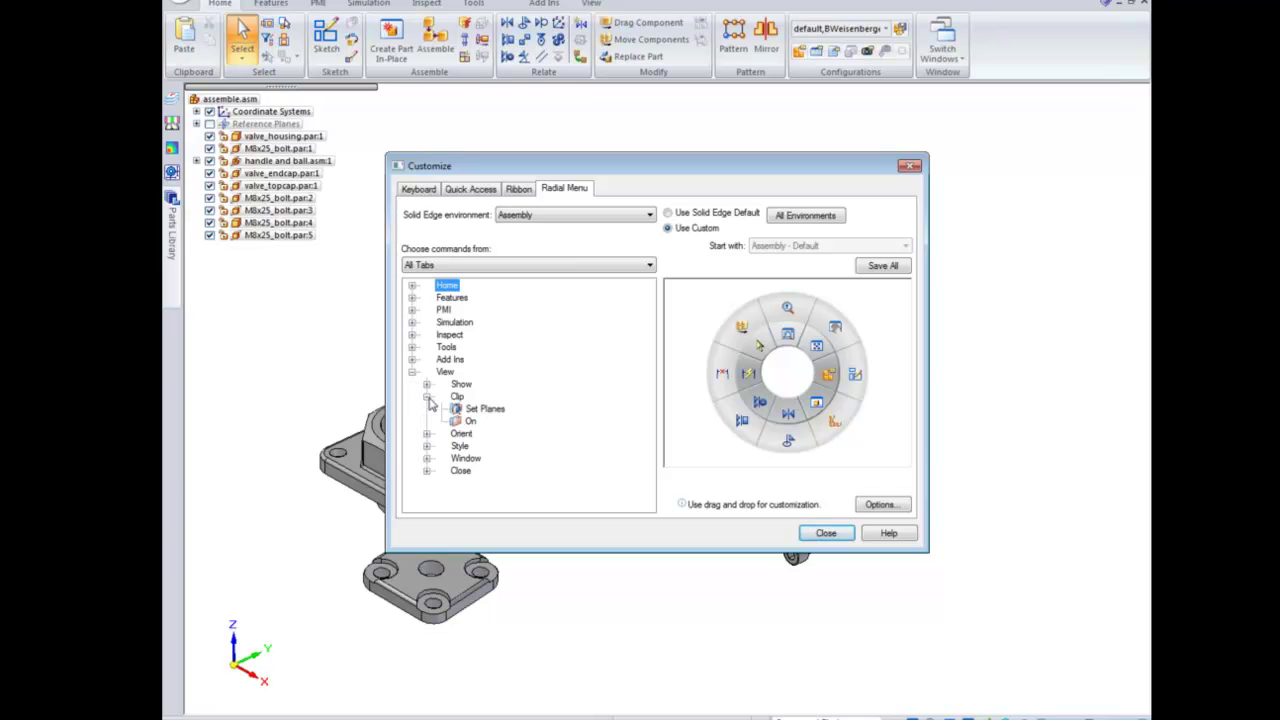
{"action": "left_click_drag", "start_coordinate": [474, 424], "coordinate": [760, 345]}
Step: Review the available command sources and environments for the radial menu, restore the Solid Edge default and close the customization
{"action": "left_click", "coordinate": [473, 264]}
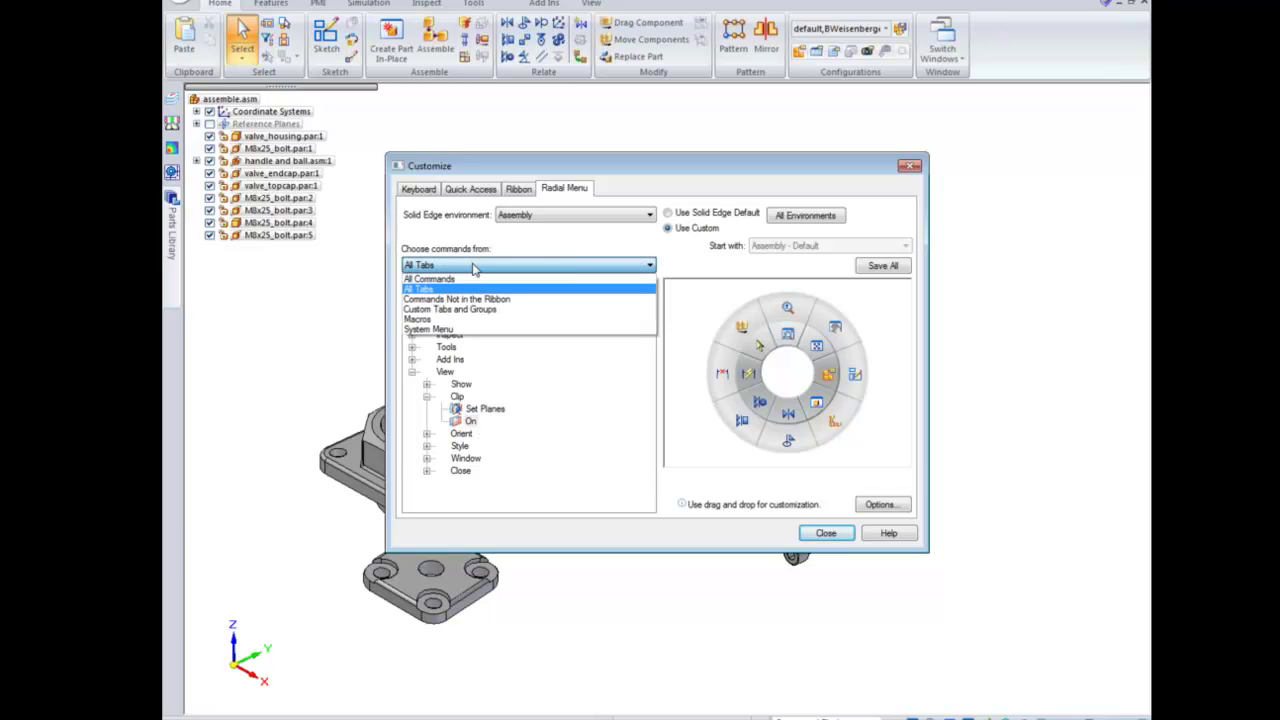
{"action": "left_click", "coordinate": [516, 222]}
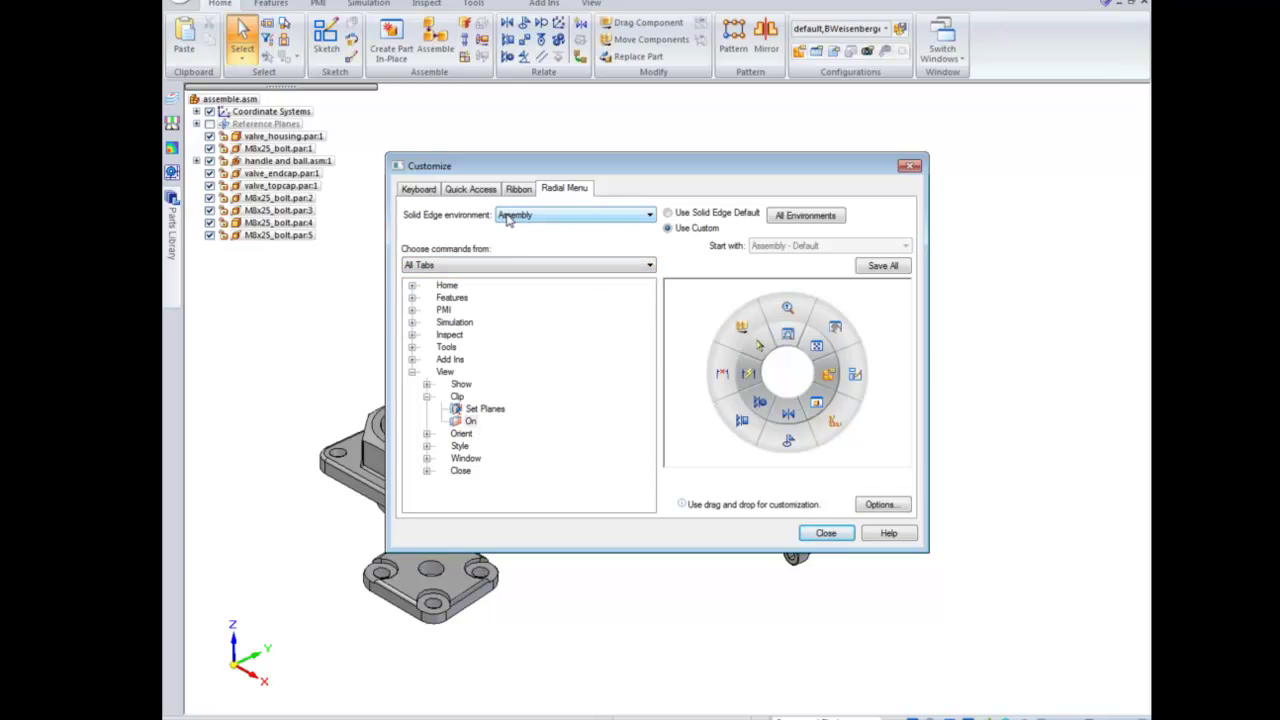
{"action": "left_click", "coordinate": [508, 219]}
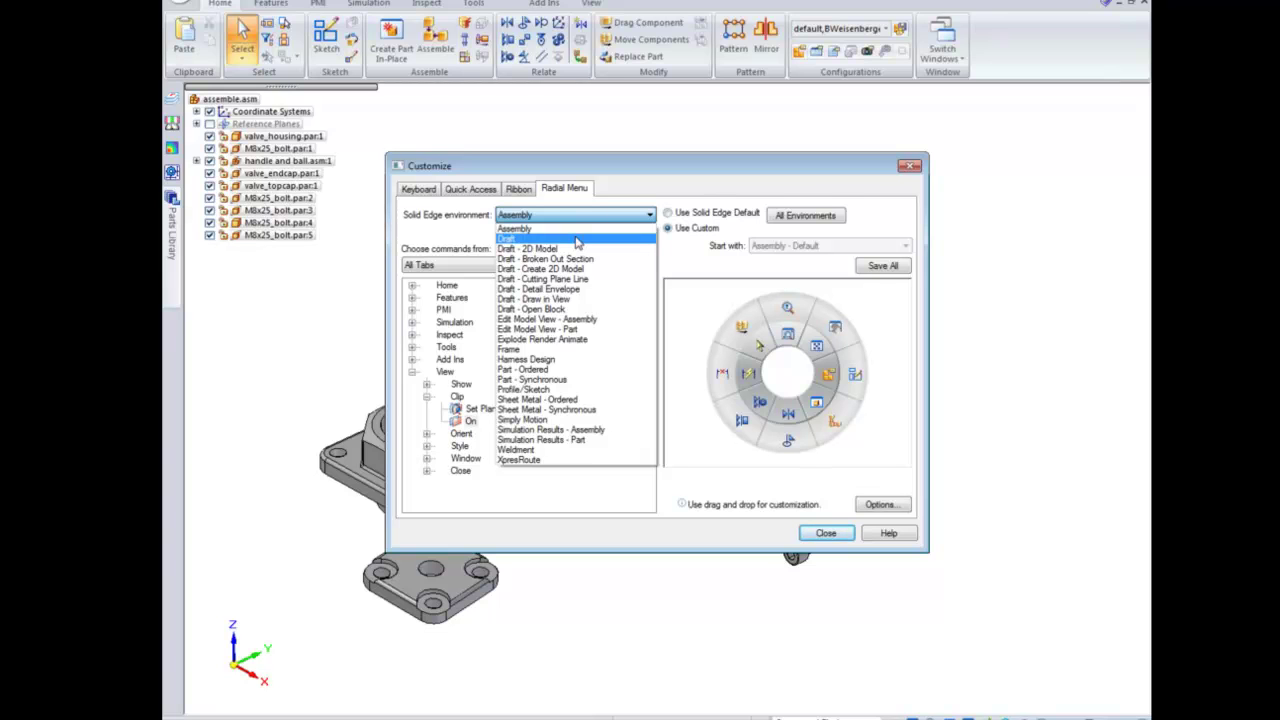
{"action": "left_click", "coordinate": [716, 450]}
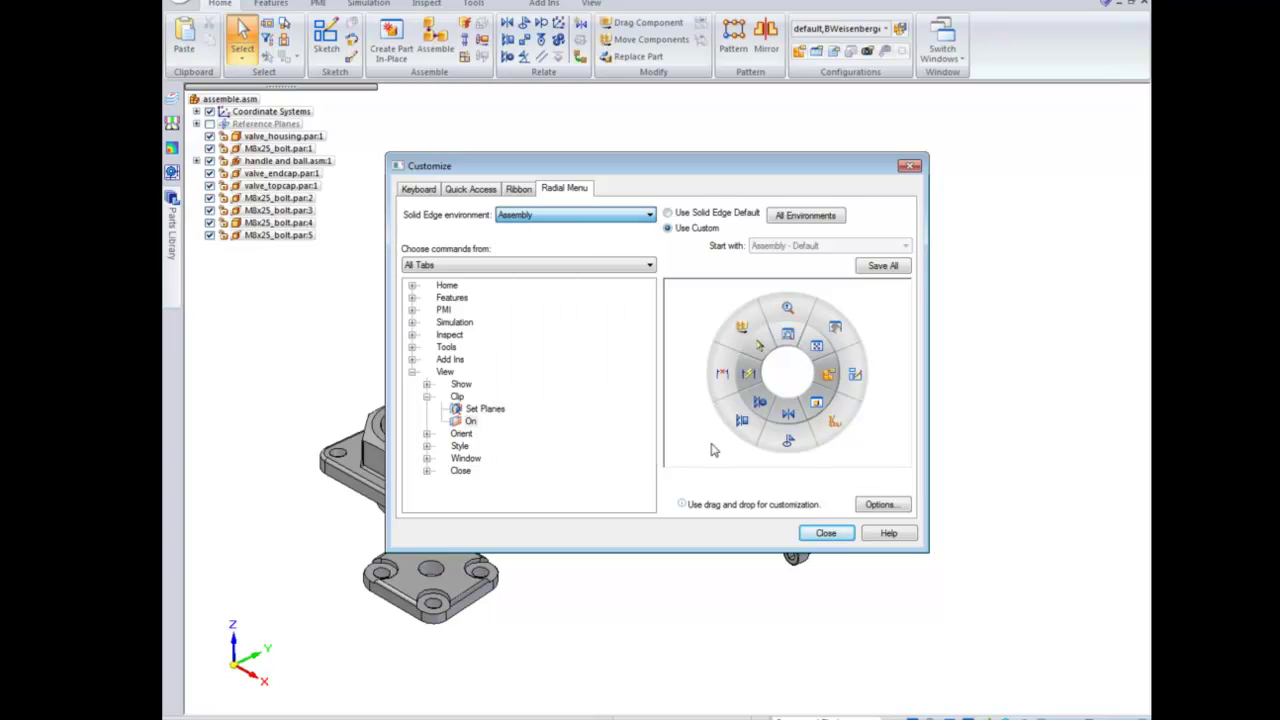
{"action": "left_click", "coordinate": [677, 218]}
{"action": "left_click", "coordinate": [826, 533]}
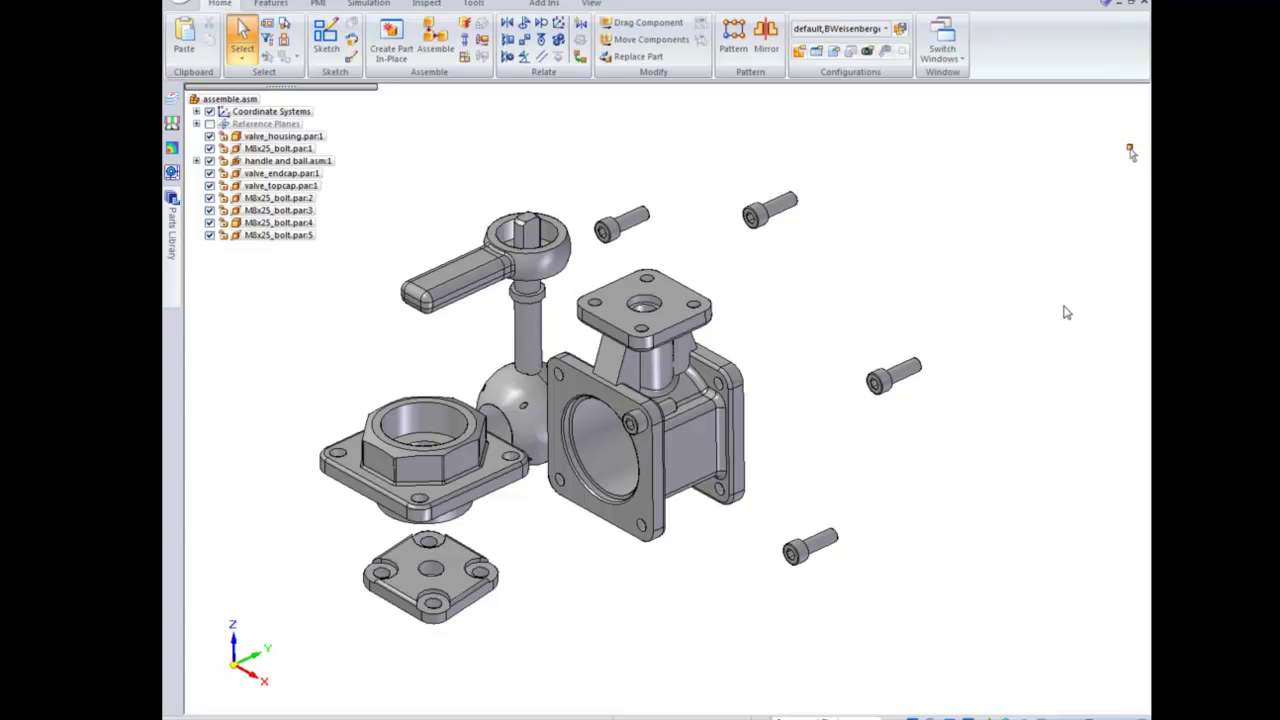
Step: Use the radial menu and its gestures to activate Select, start Zoom Area and return to Select
{"action": "right_click_drag", "start_coordinate": [1046, 303], "coordinate": [959, 228]}
{"action": "right_click", "coordinate": [993, 285]}
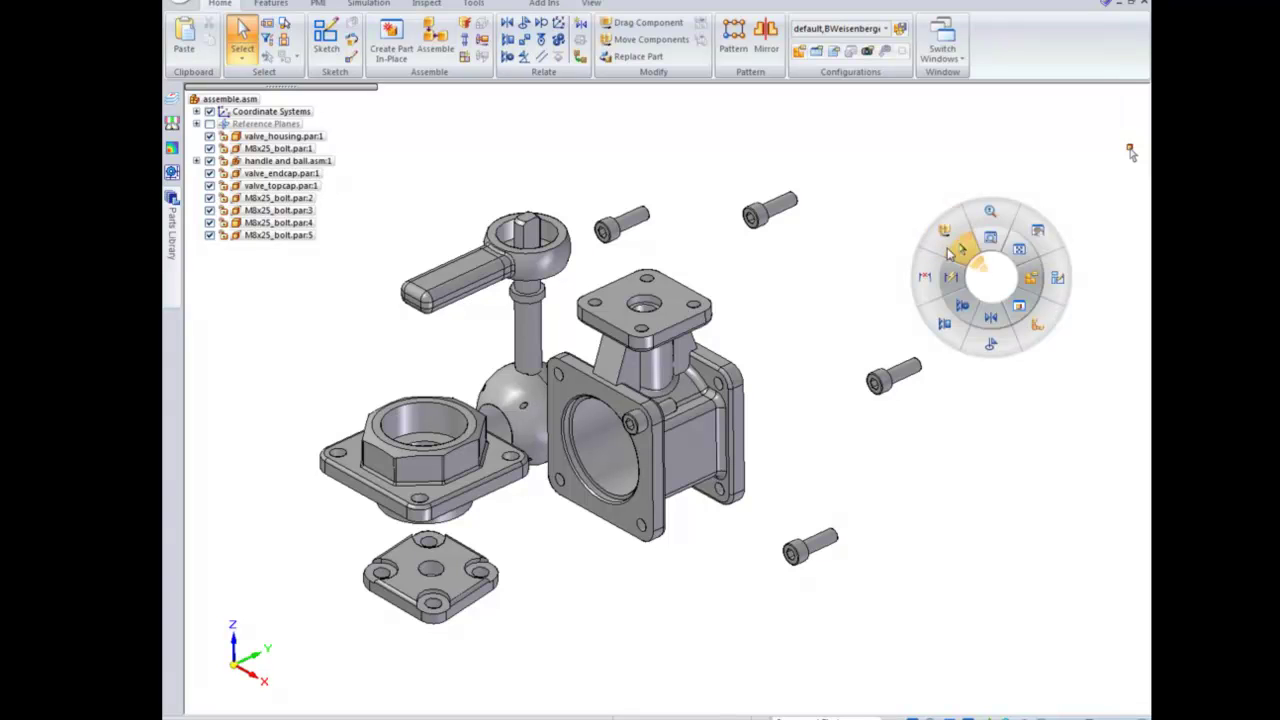
{"action": "left_click", "coordinate": [984, 272]}
{"action": "right_click_drag", "start_coordinate": [1078, 346], "coordinate": [960, 252]}
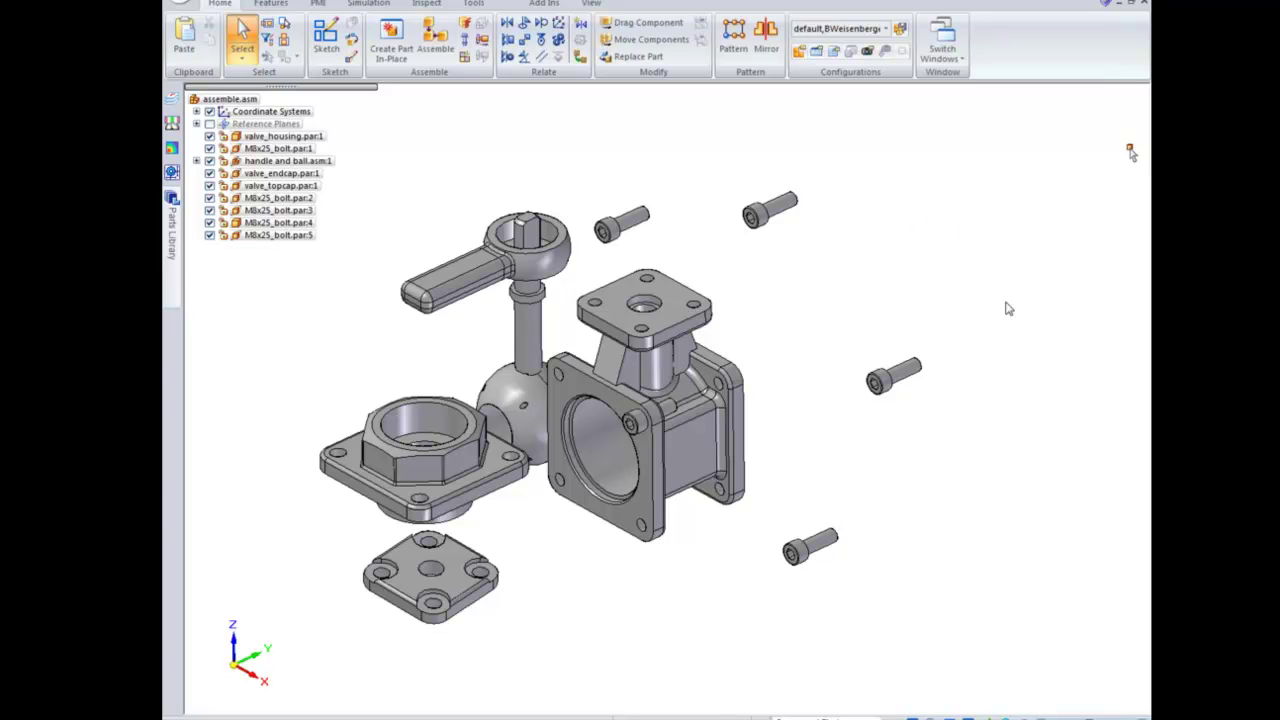
{"action": "right_click_drag", "start_coordinate": [1006, 335], "coordinate": [997, 214]}
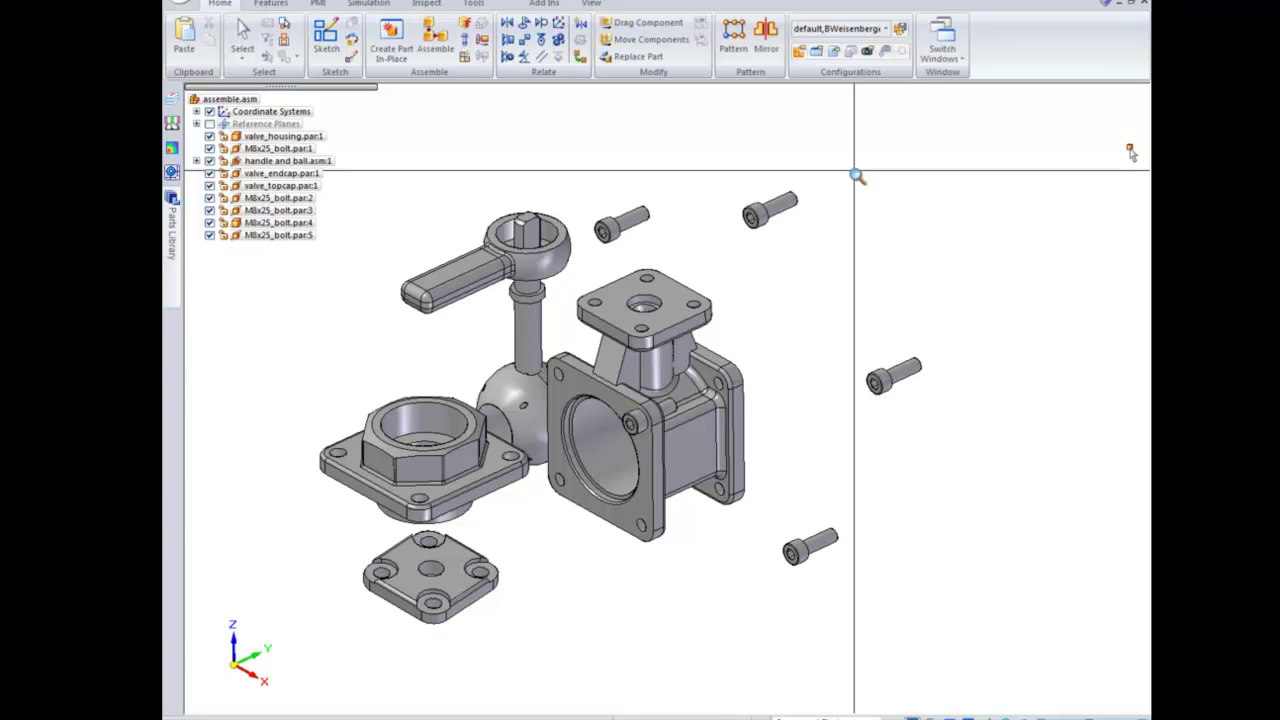
{"action": "right_click", "coordinate": [1021, 289]}
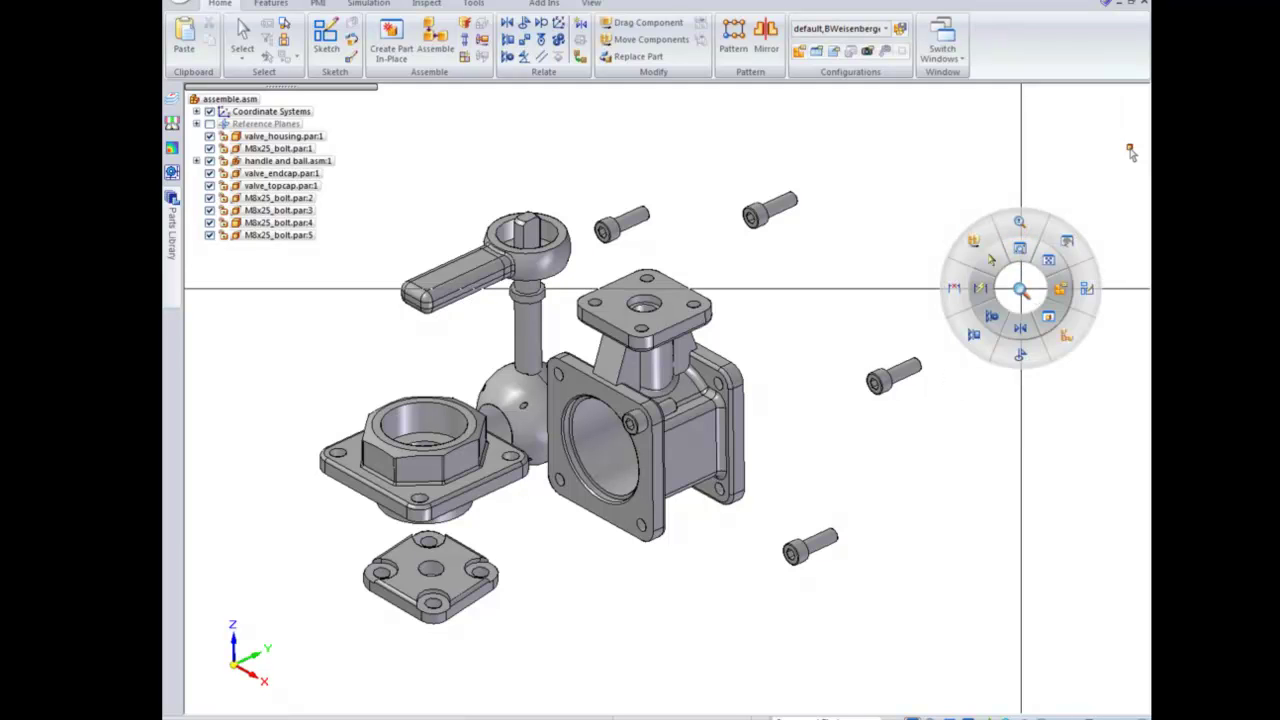
{"action": "left_click", "coordinate": [990, 265]}
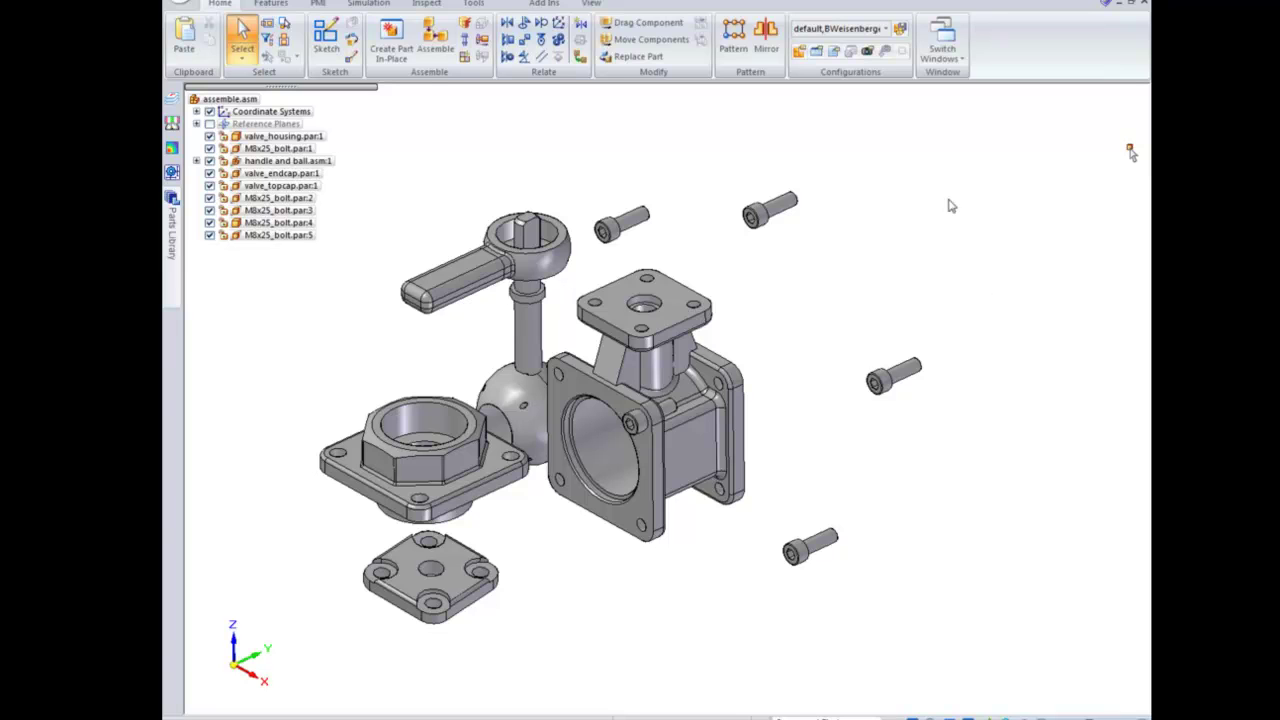
Step: Examine the keyboard shortcut and Quick Access settings in the Customize dialog and close it
{"action": "left_click", "coordinate": [310, 3]}
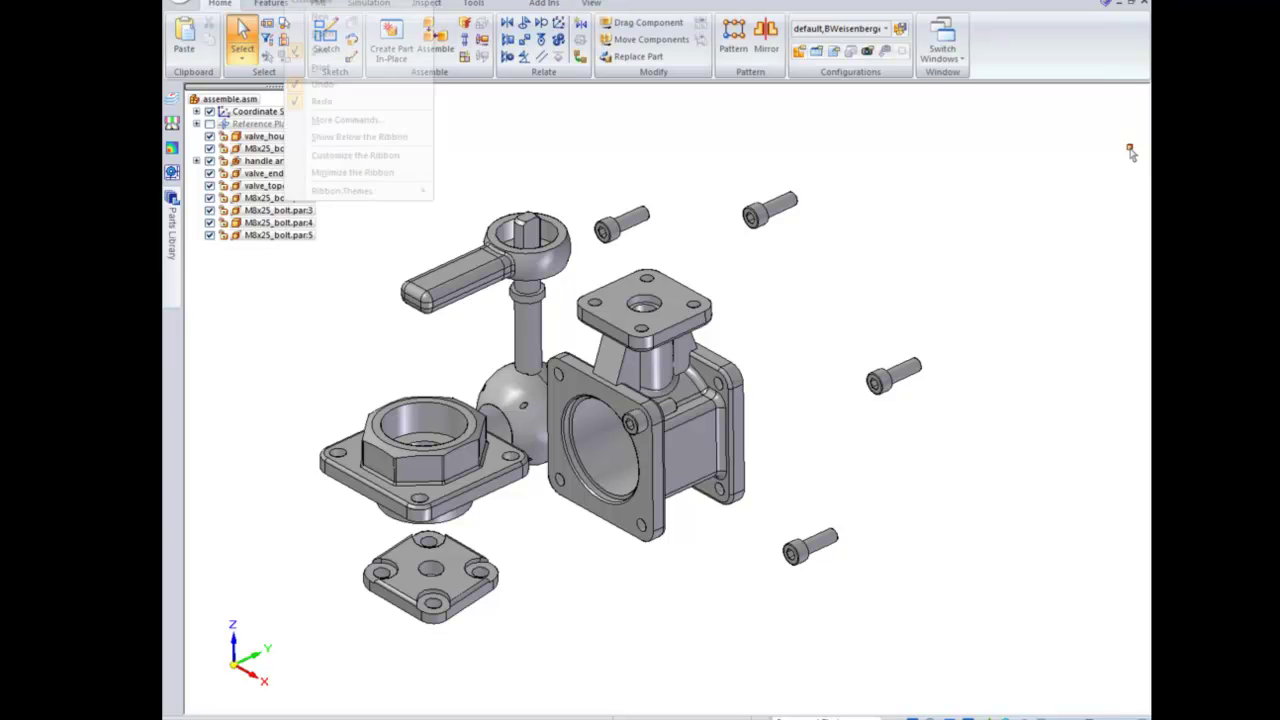
{"action": "left_click", "coordinate": [343, 120]}
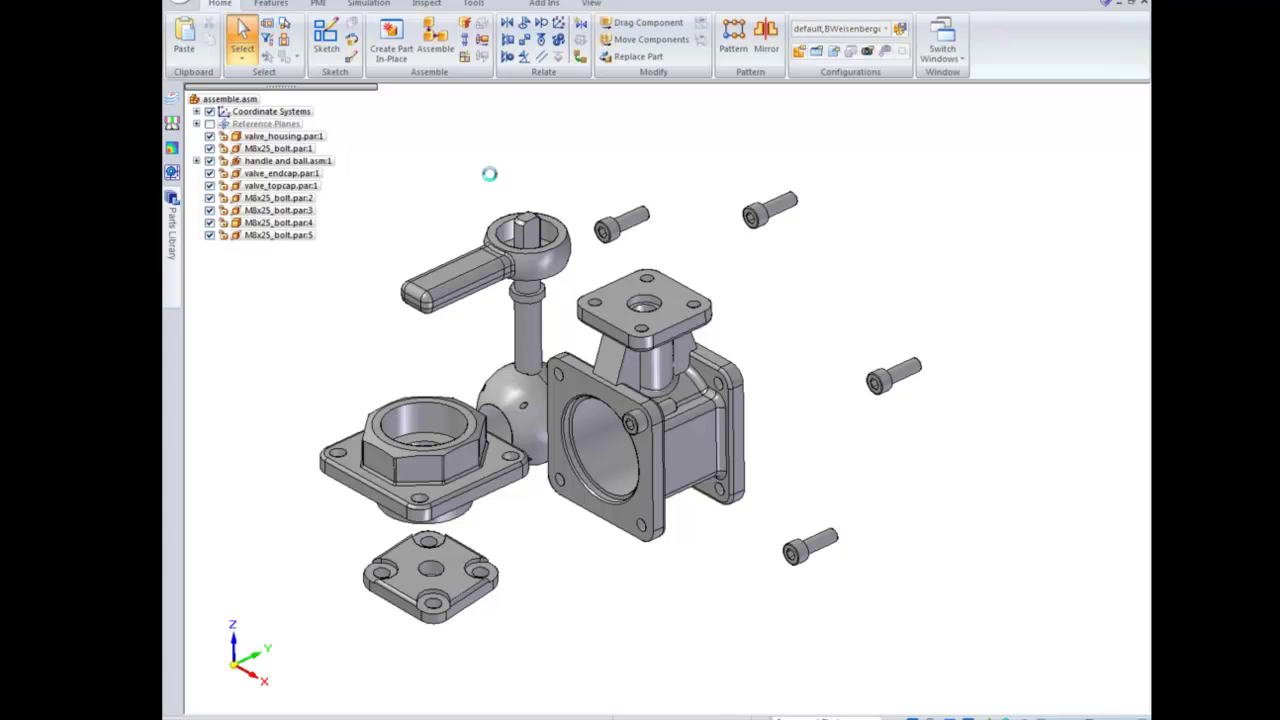
{"action": "left_click", "coordinate": [420, 190]}
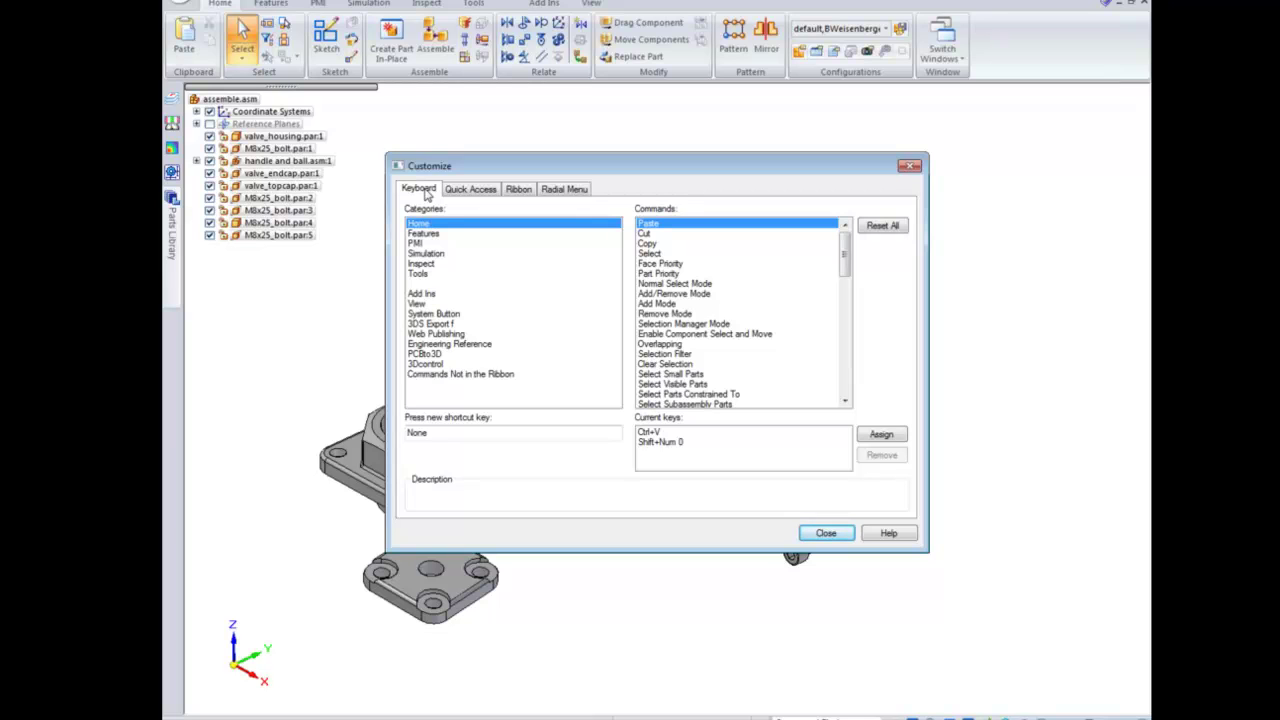
{"action": "left_click", "coordinate": [476, 189]}
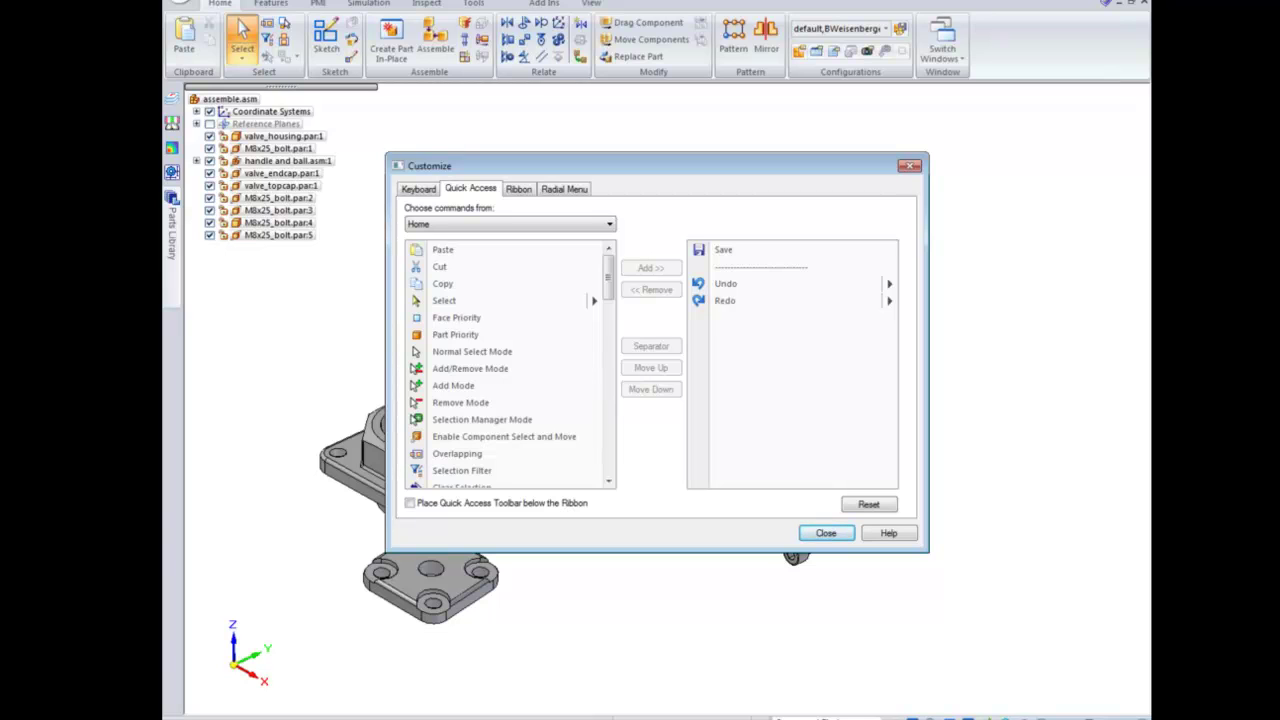
{"action": "left_click", "coordinate": [910, 166]}
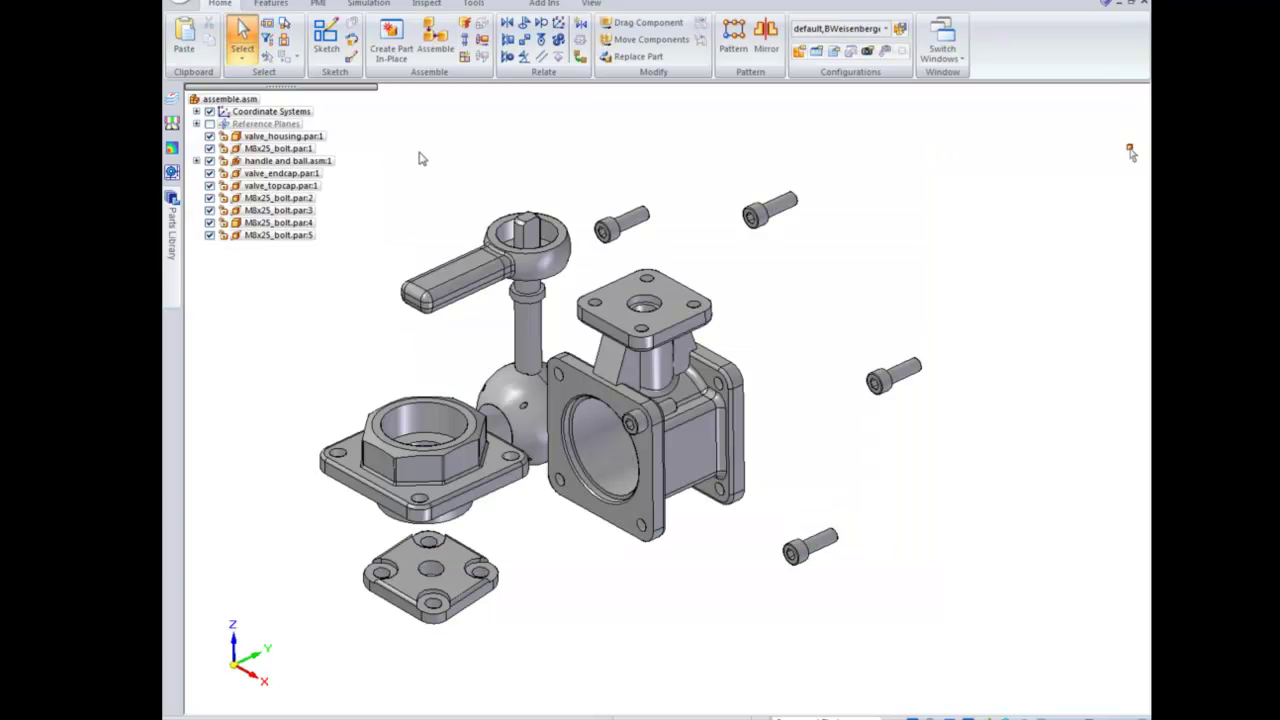
Step: Minimize the ribbon, restore it, and look through the ribbon options in the Quick Access customization list
{"action": "double_click", "coordinate": [218, 8]}
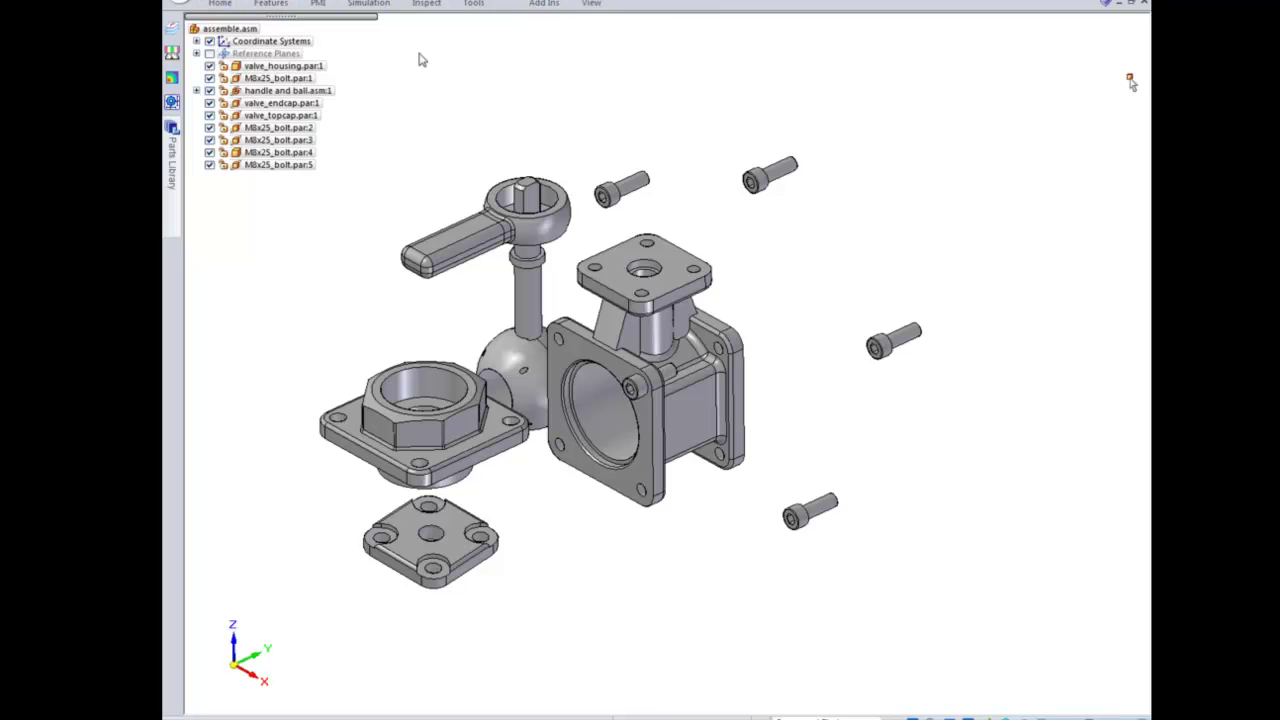
{"action": "double_click", "coordinate": [216, 6]}
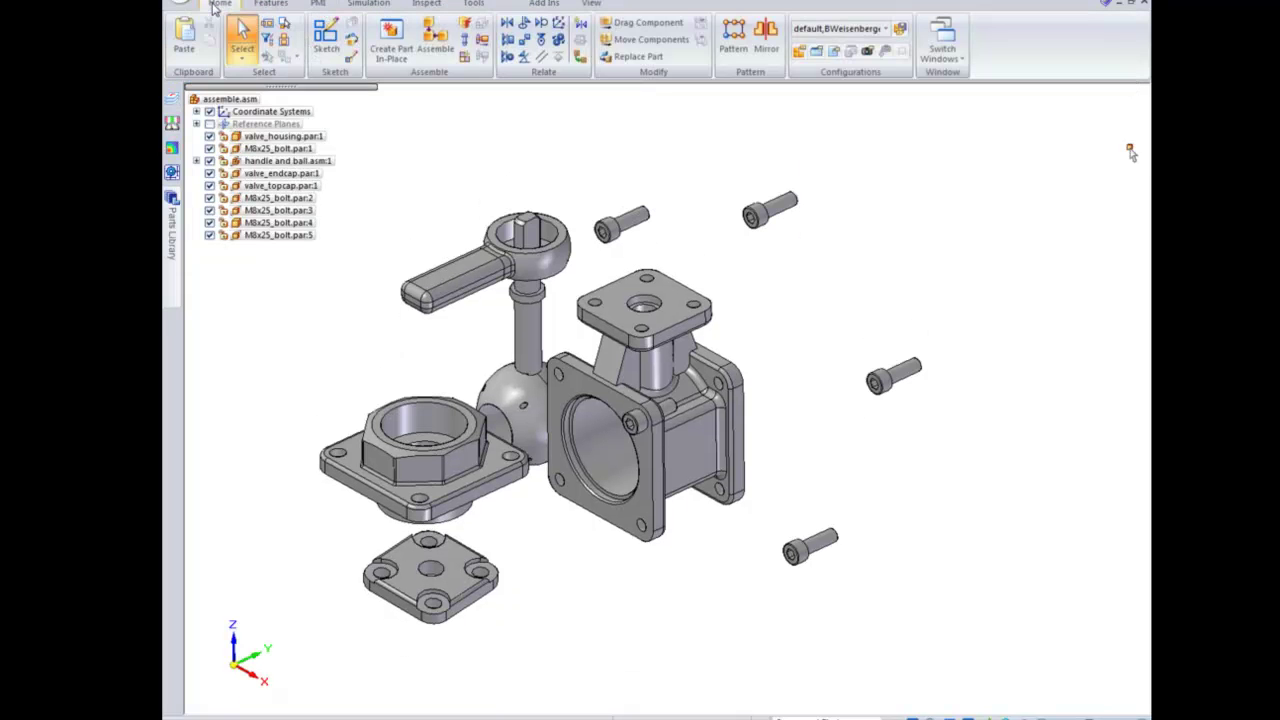
{"action": "left_click", "coordinate": [290, 0]}
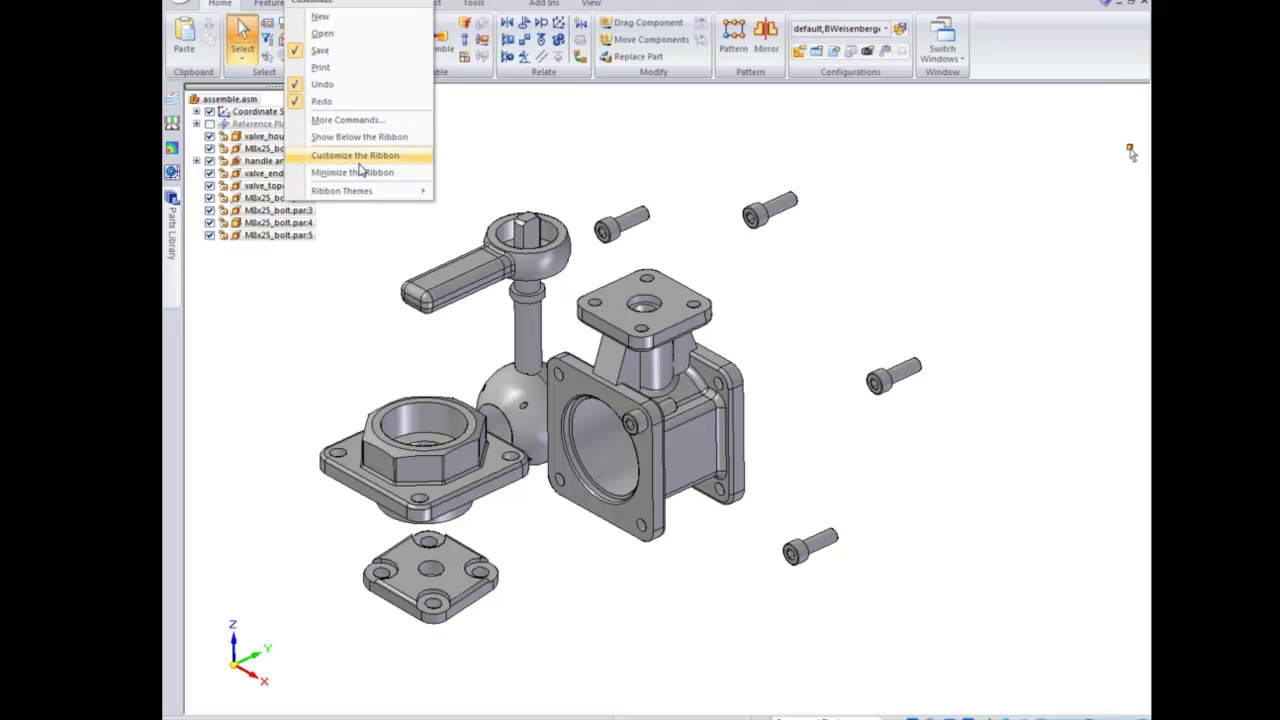
{"action": "left_click", "coordinate": [933, 154]}
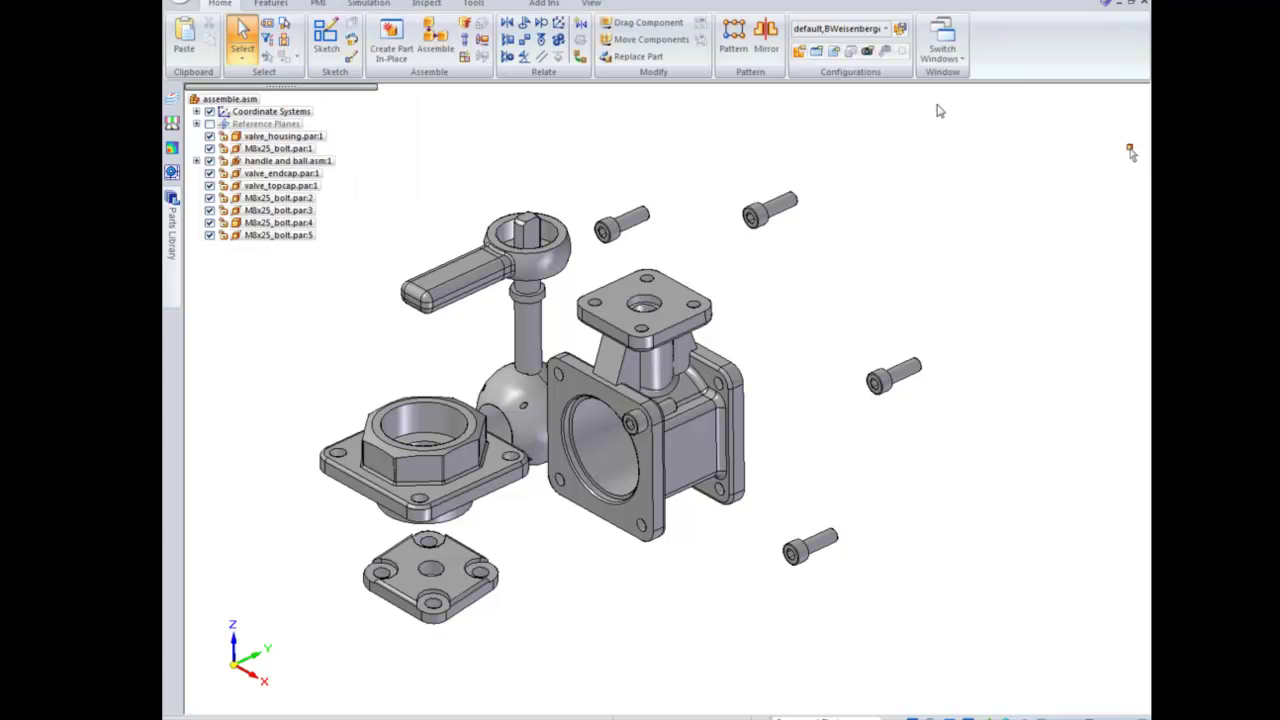
Step: Switch to the seaacfa.asm window and start Select Small Parts with a part size of 10
{"action": "left_click", "coordinate": [942, 42]}
{"action": "left_click", "coordinate": [978, 146]}
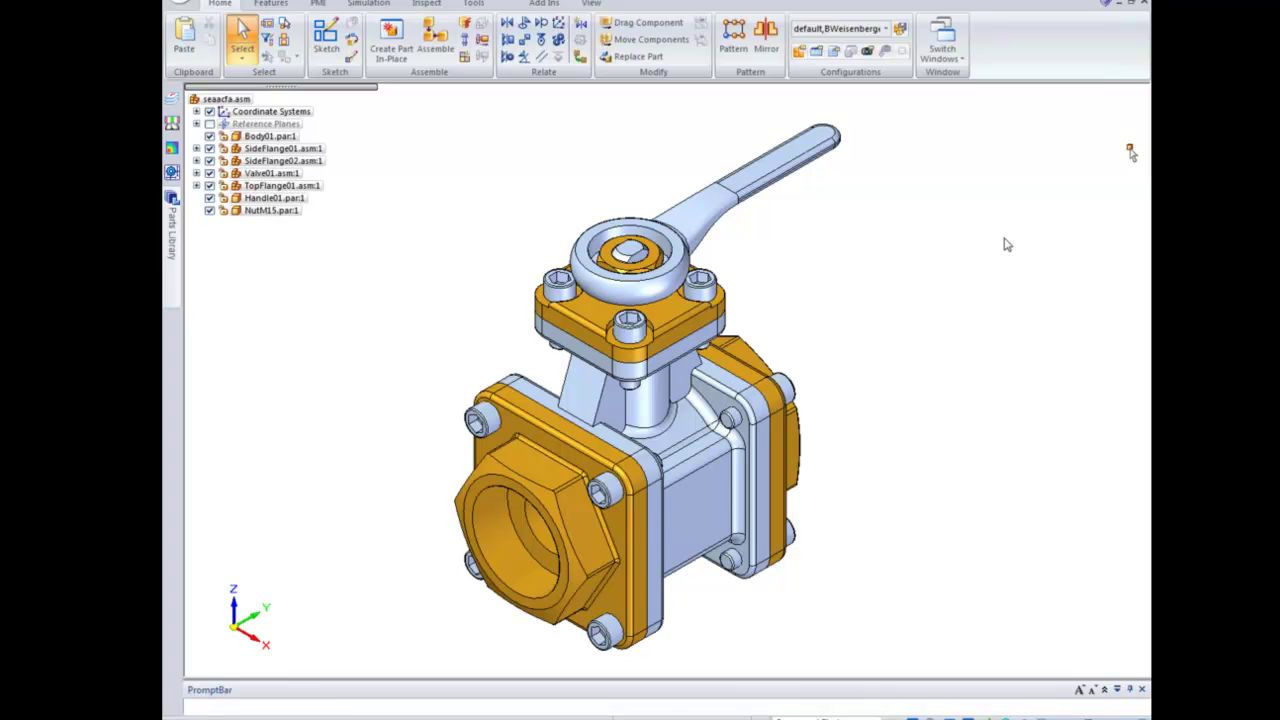
{"action": "left_click", "coordinate": [287, 27]}
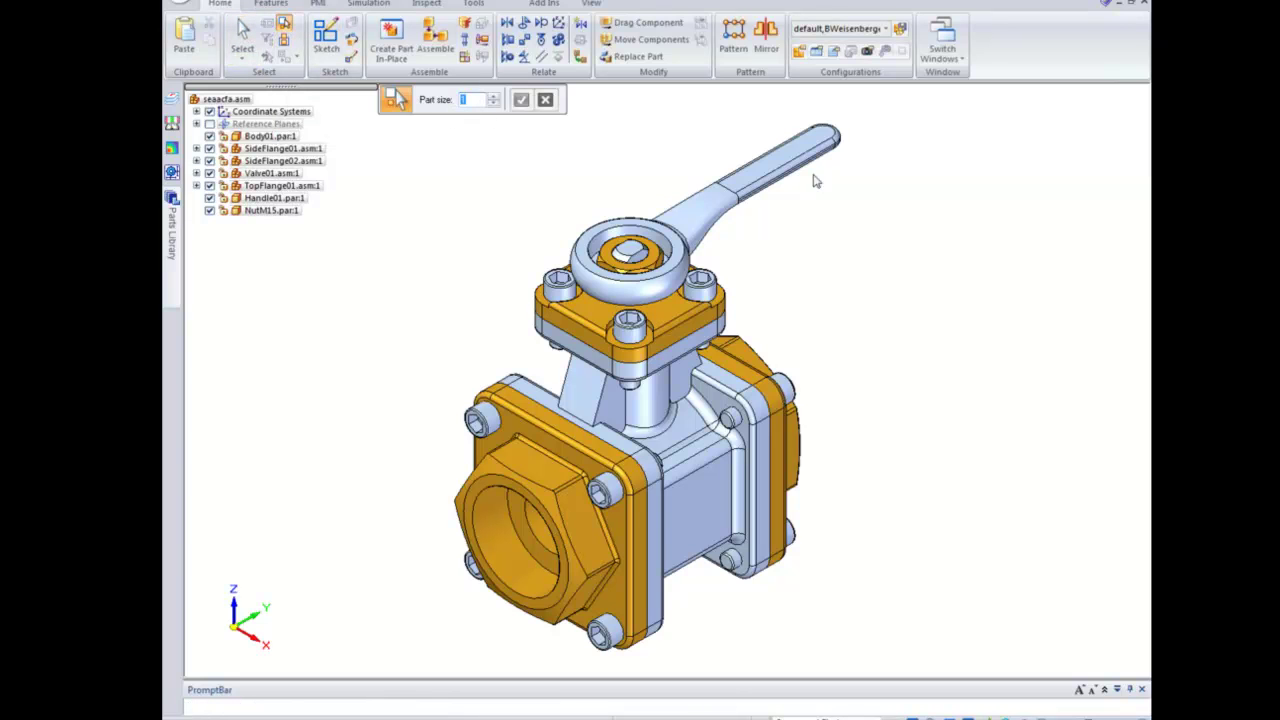
{"action": "type", "text": "4"}
{"action": "key", "text": "BackSpace"}
{"action": "type", "text": "10"}
Step: Vary the small-part size threshold to compare the highlighted components, and settle on a part size of 31
{"action": "scroll", "coordinate": [951, 306], "scroll_direction": "up", "scroll_amount": 4}
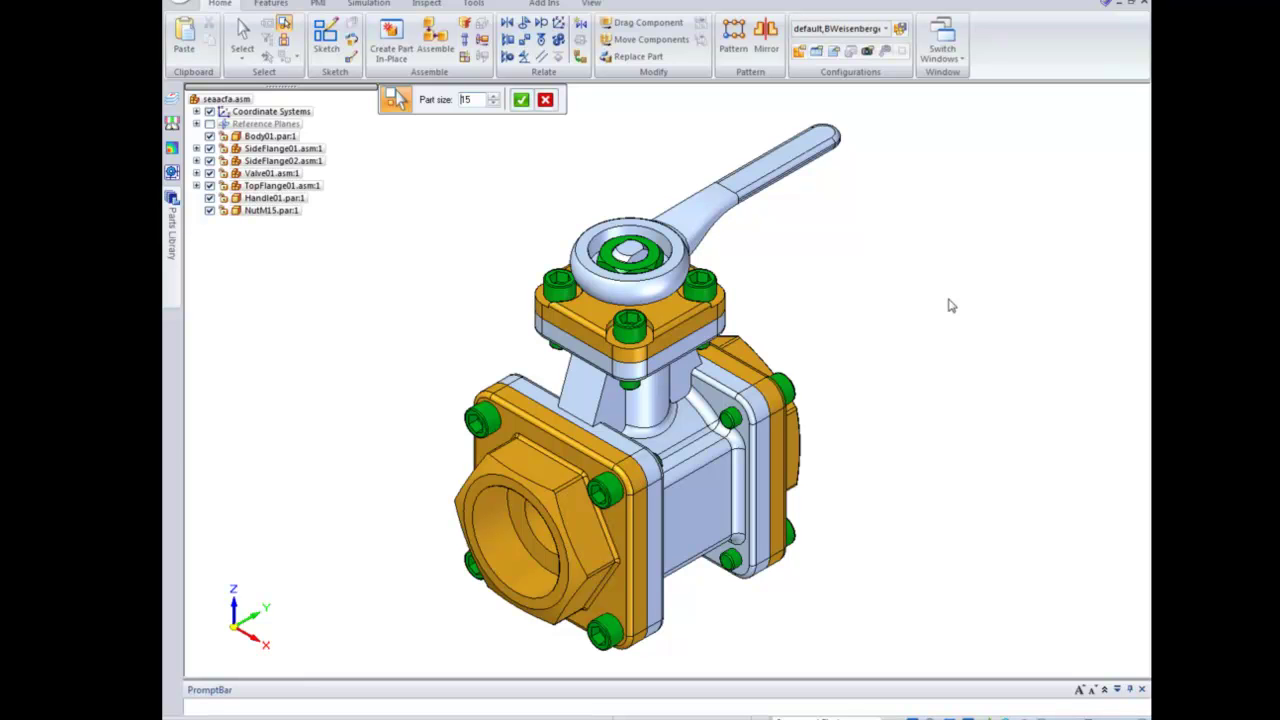
{"action": "scroll", "coordinate": [951, 306], "scroll_direction": "up", "scroll_amount": 3}
{"action": "scroll", "coordinate": [951, 306], "scroll_direction": "up", "scroll_amount": 5}
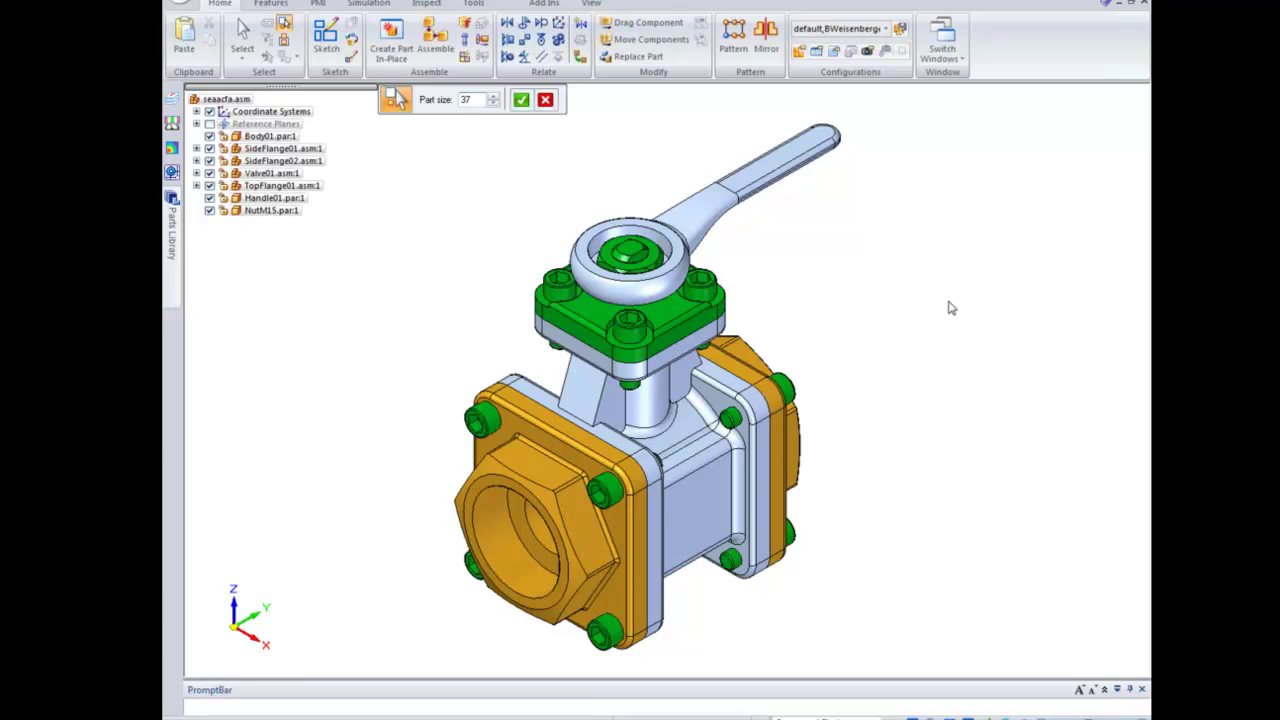
{"action": "scroll", "coordinate": [951, 308], "scroll_direction": "up", "scroll_amount": 5}
{"action": "scroll", "coordinate": [948, 312], "scroll_direction": "down", "scroll_amount": 12}
{"action": "scroll", "coordinate": [949, 312], "scroll_direction": "down", "scroll_amount": 4}
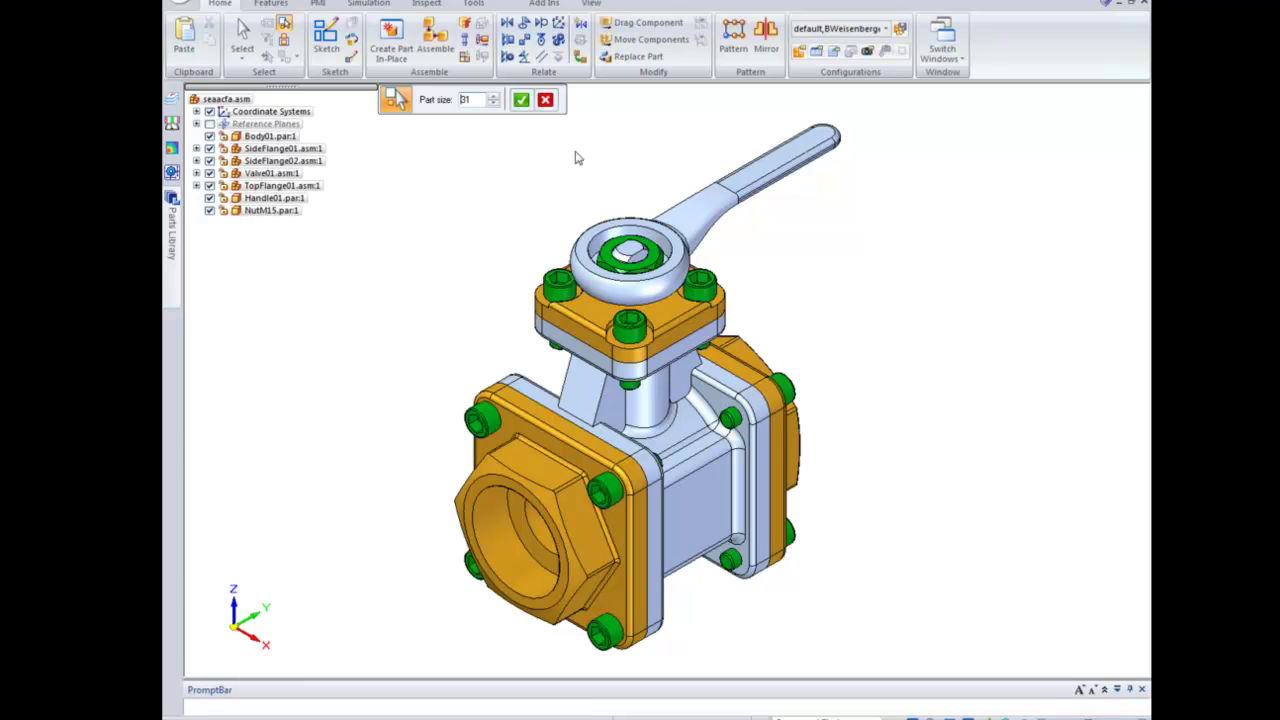
Step: Accept the small-part selection and hide the selected bolts and nut
{"action": "left_click", "coordinate": [522, 101]}
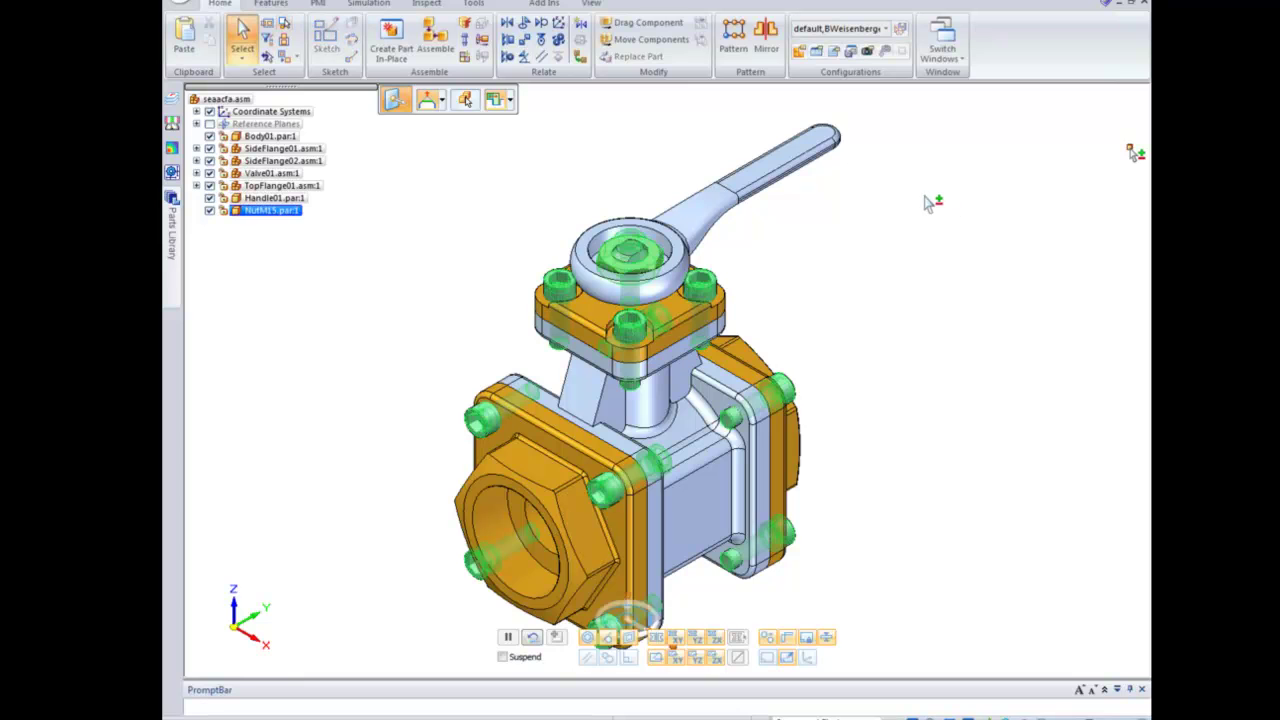
{"action": "right_click", "coordinate": [930, 200]}
{"action": "left_click", "coordinate": [961, 293]}
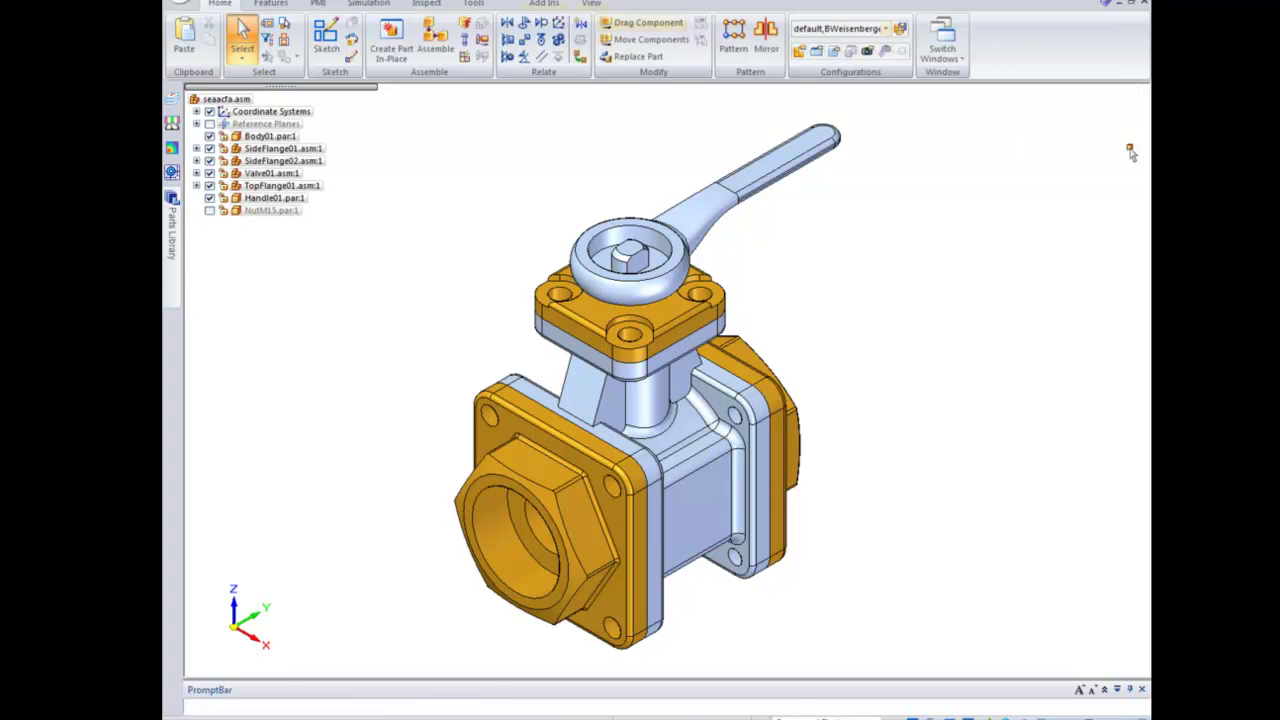
Step: Try a PMI smart dimension on the front flange's top edge, toggling it between linear and angular without placing it
{"action": "left_click", "coordinate": [318, 4]}
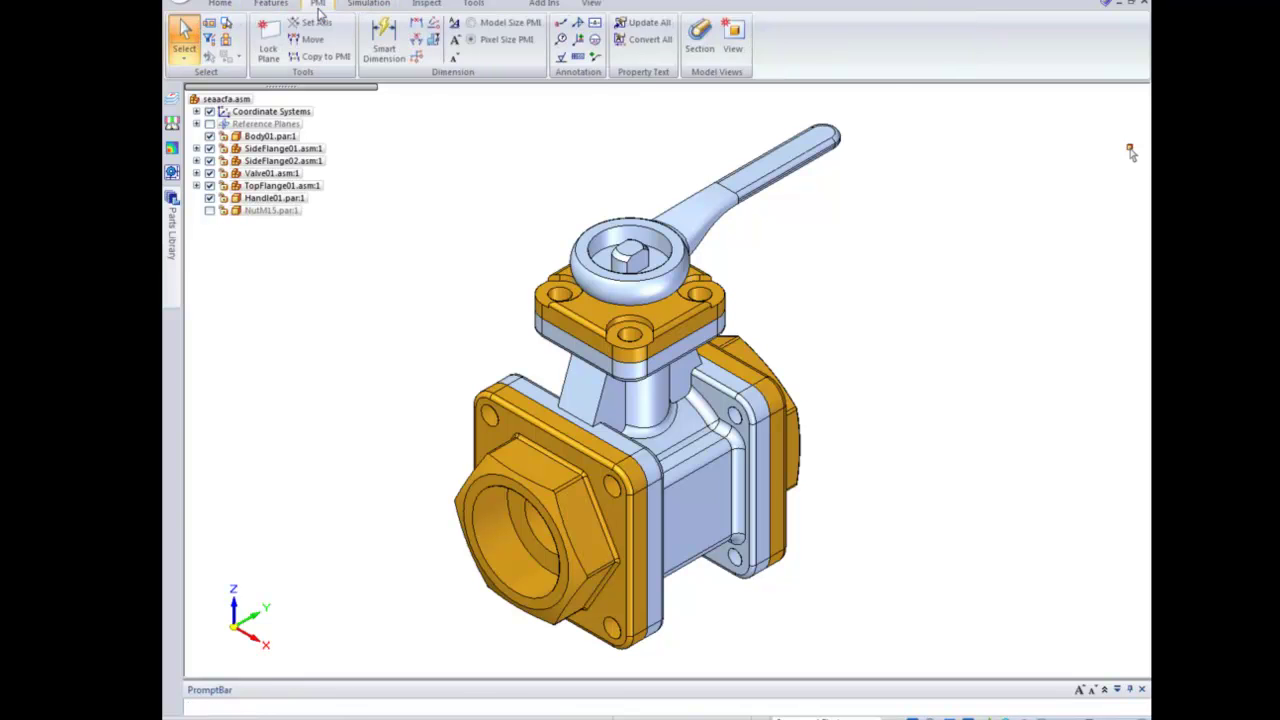
{"action": "left_click", "coordinate": [384, 40]}
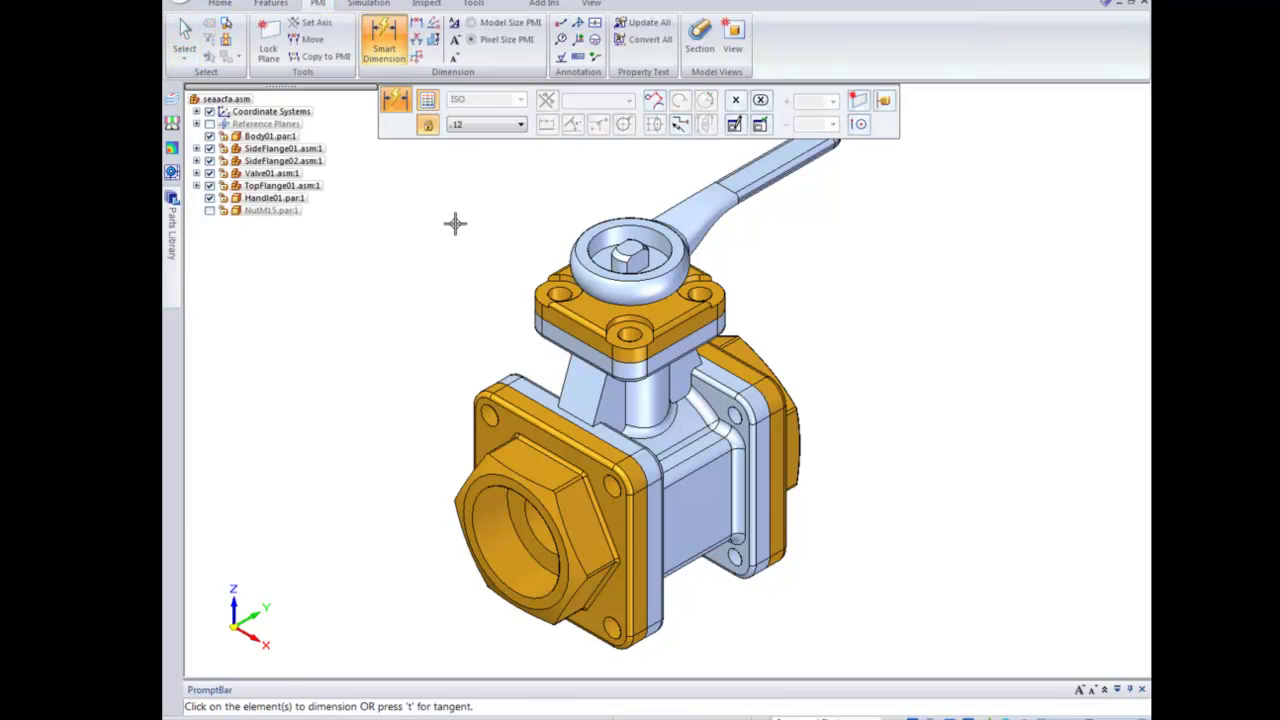
{"action": "scroll", "coordinate": [451, 283], "scroll_direction": "up", "scroll_amount": 3}
{"action": "scroll", "coordinate": [443, 291], "scroll_direction": "up", "scroll_amount": 1}
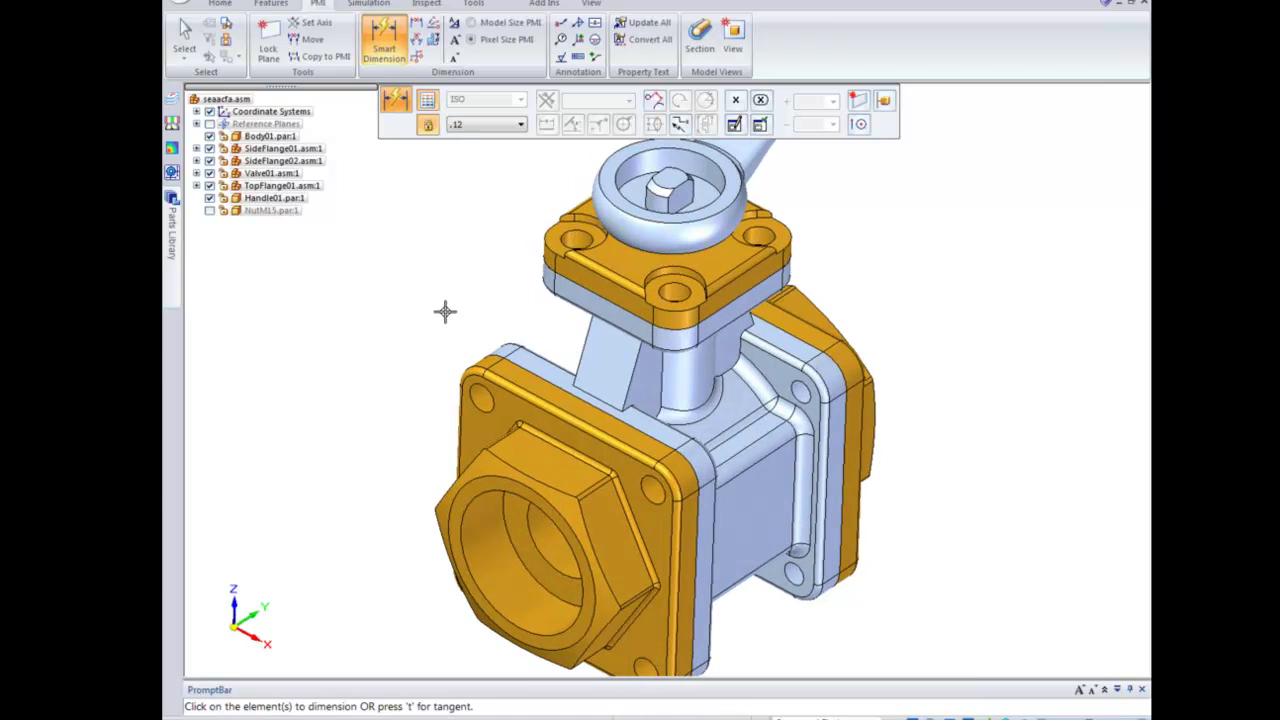
{"action": "left_click", "coordinate": [514, 367]}
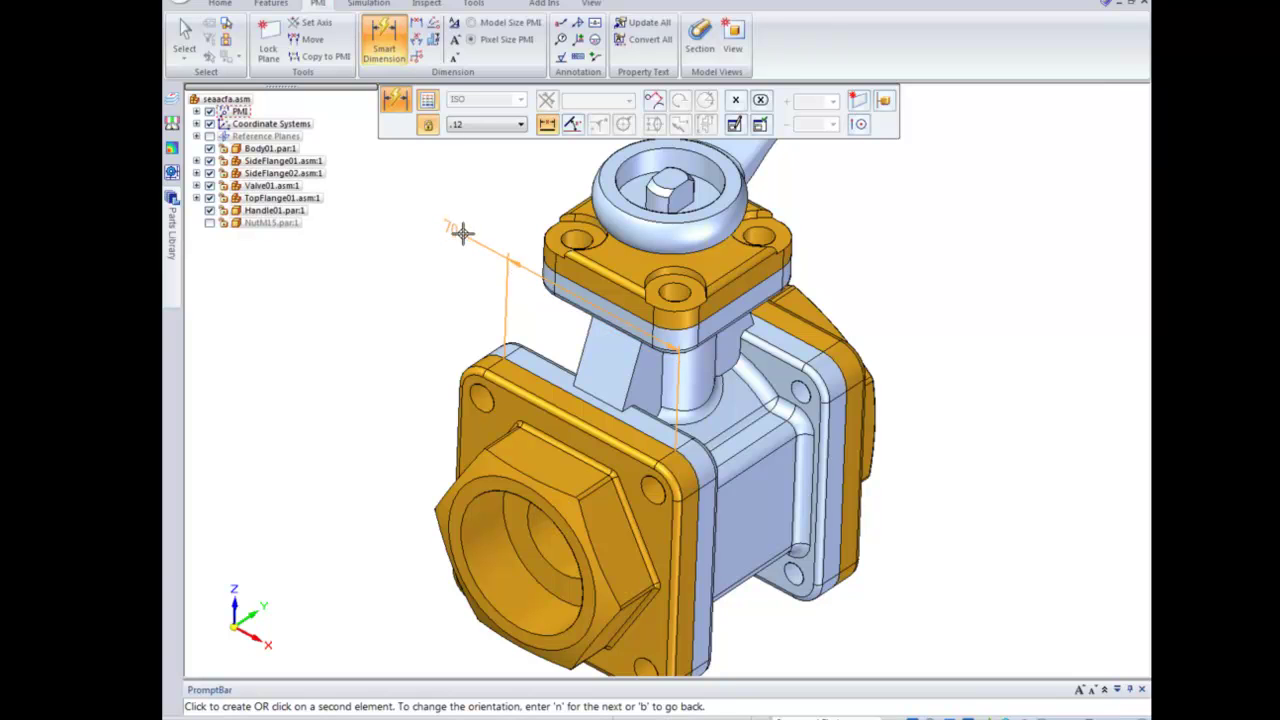
{"action": "key", "text": "a"}
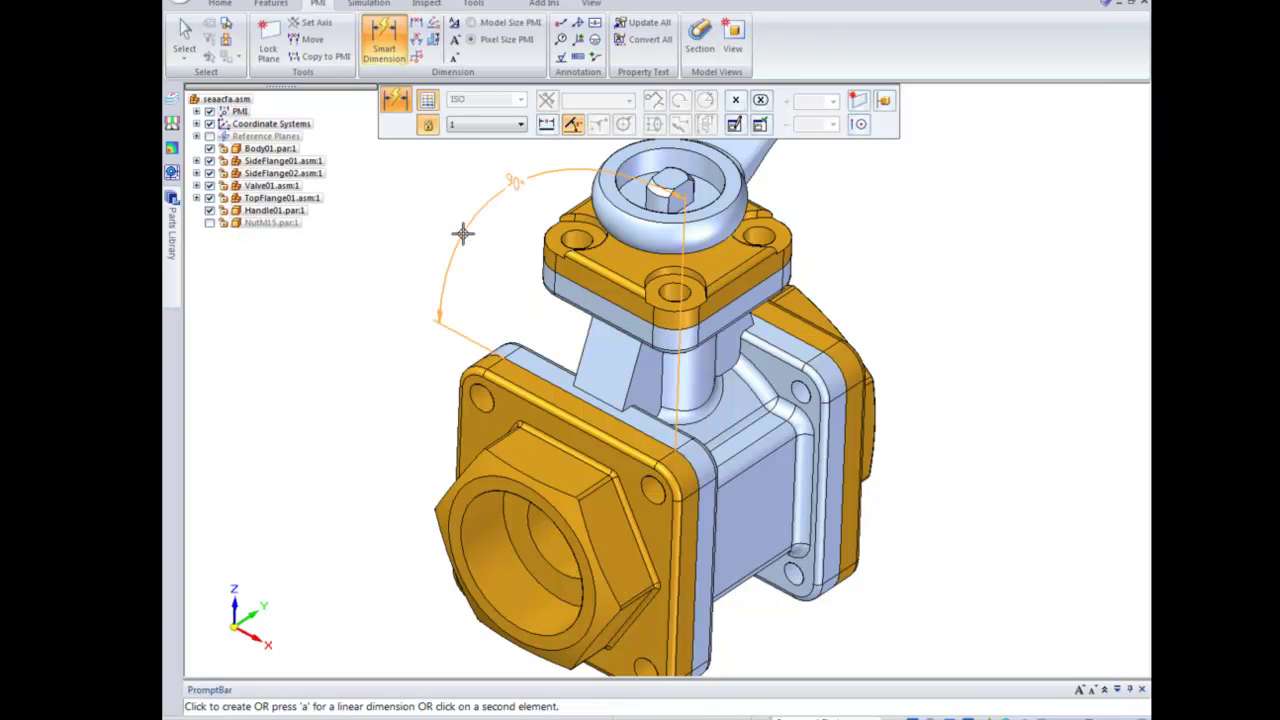
{"action": "key", "text": "a"}
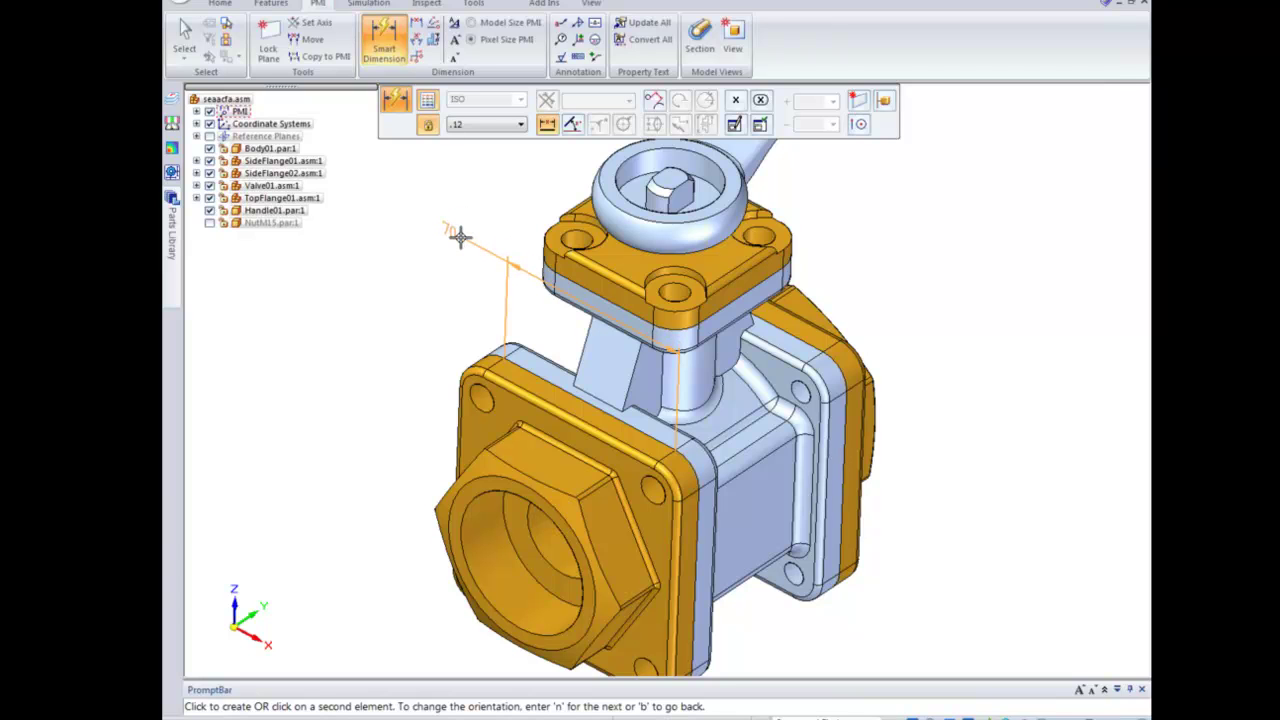
{"action": "key", "text": "a"}
{"action": "key", "text": "a"}
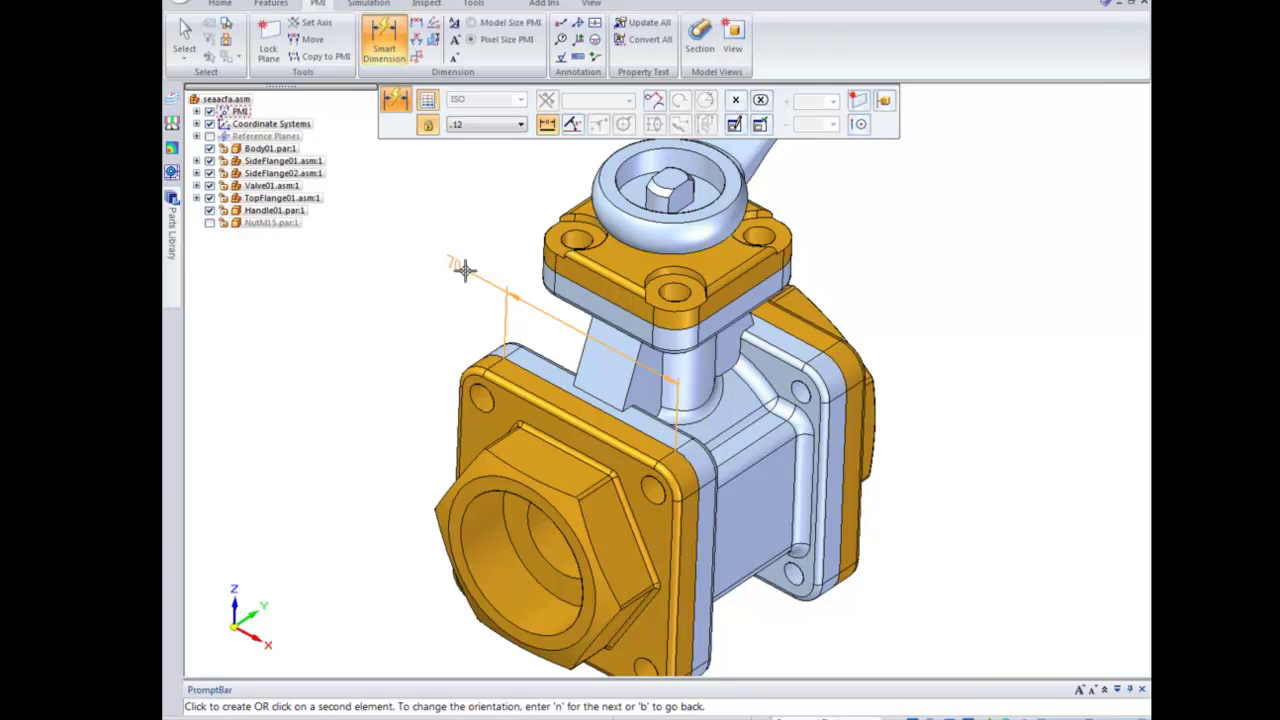
{"action": "key", "text": "Escape"}
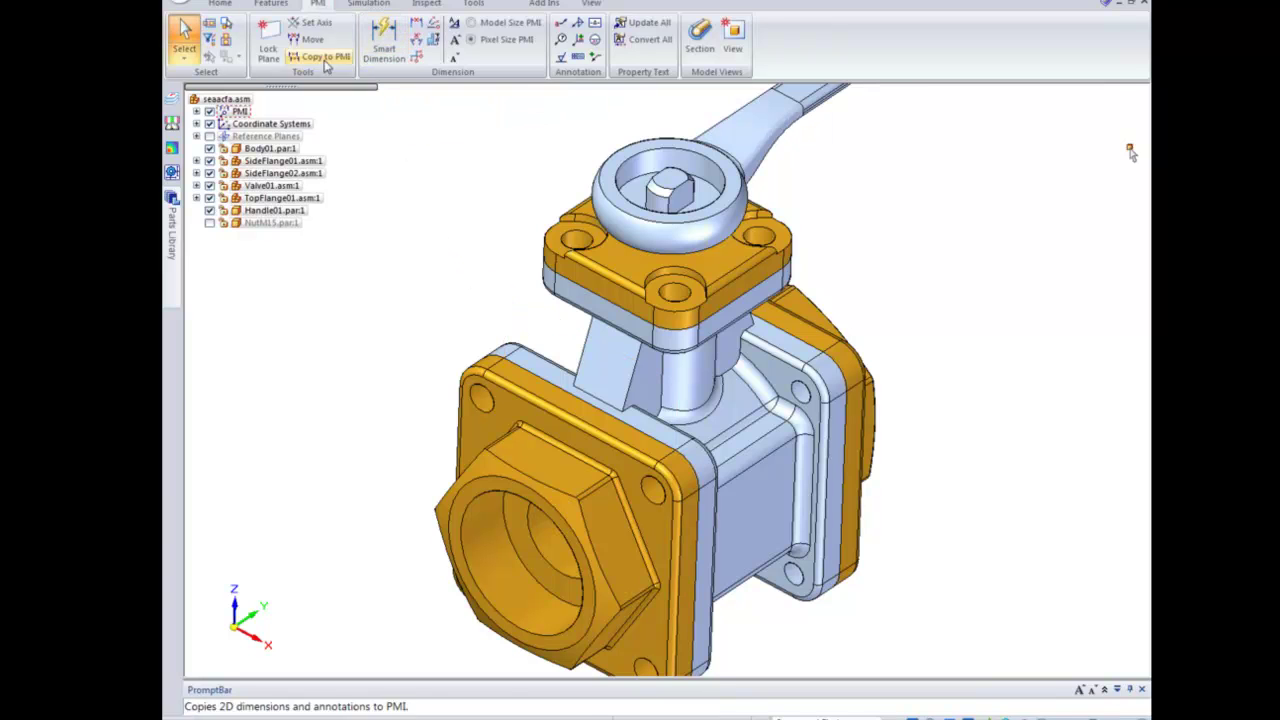
Step: Start a sketch on the flat side face of the valve body between the two flanges
{"action": "left_click", "coordinate": [225, 4]}
{"action": "left_click", "coordinate": [328, 40]}
{"action": "left_click", "coordinate": [751, 526]}
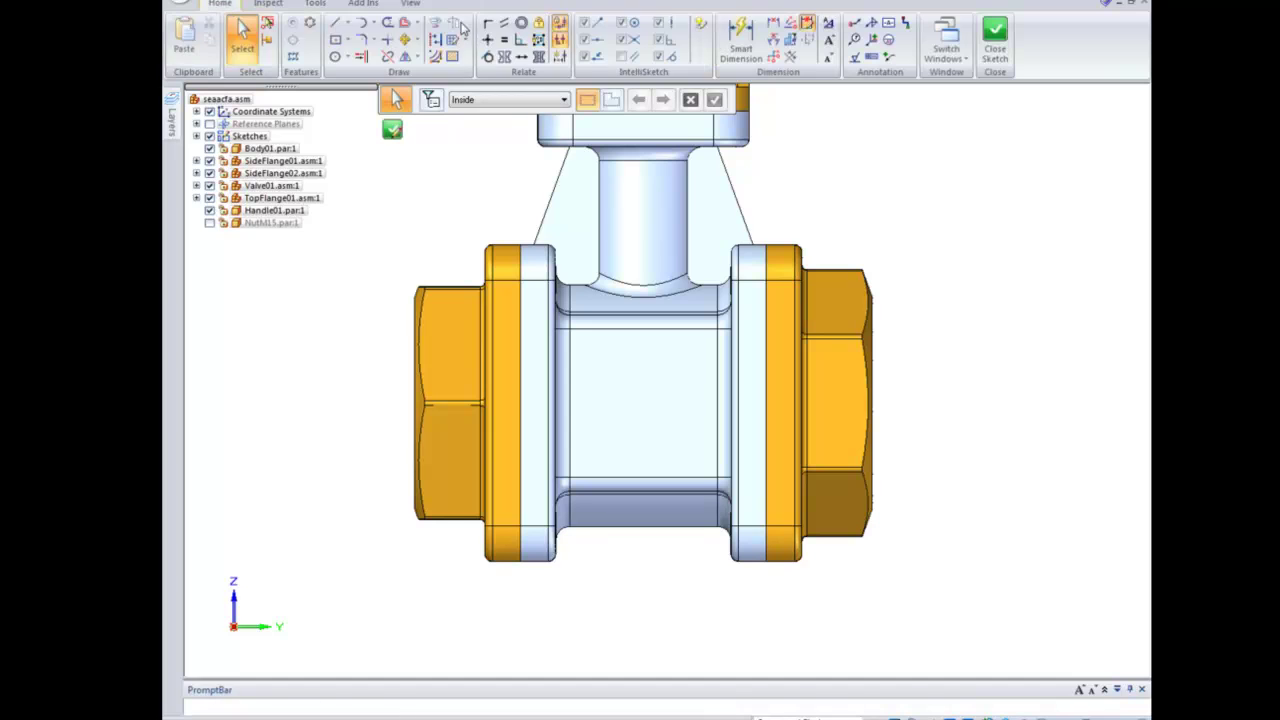
Step: Set auto-dimensioning to When geometry is drawn and draw a rectangle about 22.86 by 20.22 mm beside the valve
{"action": "left_click", "coordinate": [703, 24]}
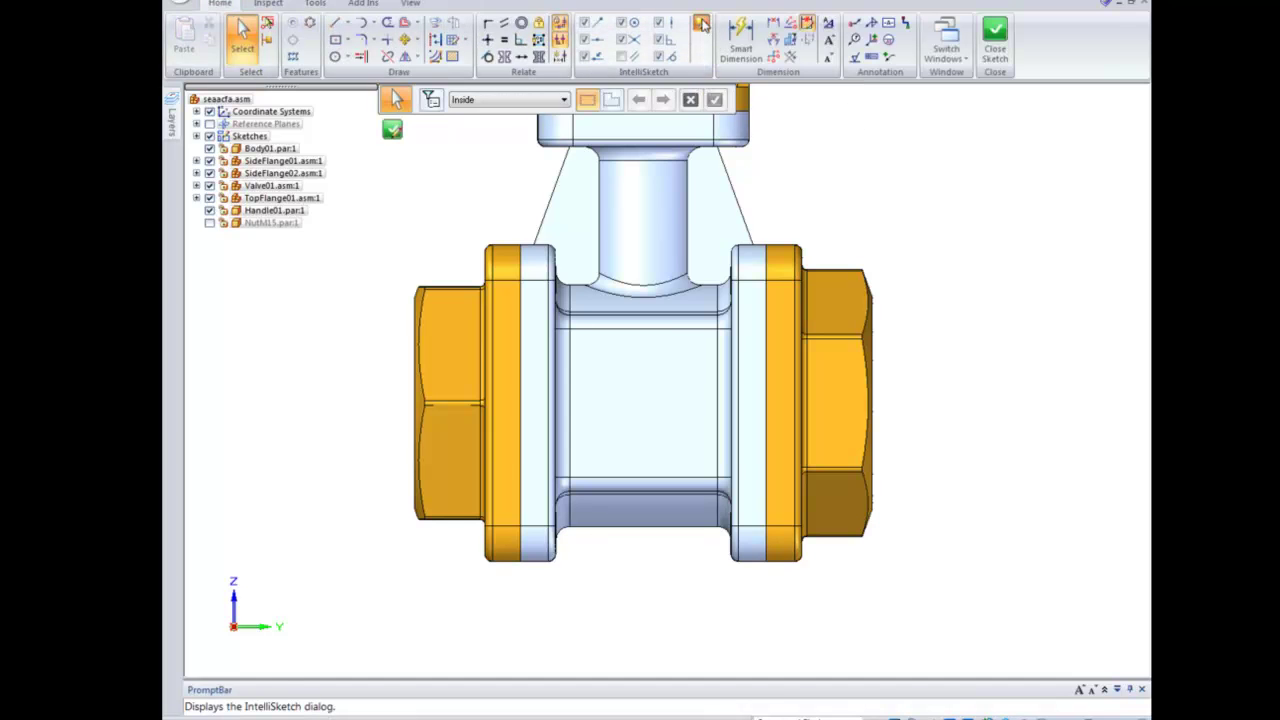
{"action": "left_click_drag", "start_coordinate": [716, 260], "coordinate": [717, 215]}
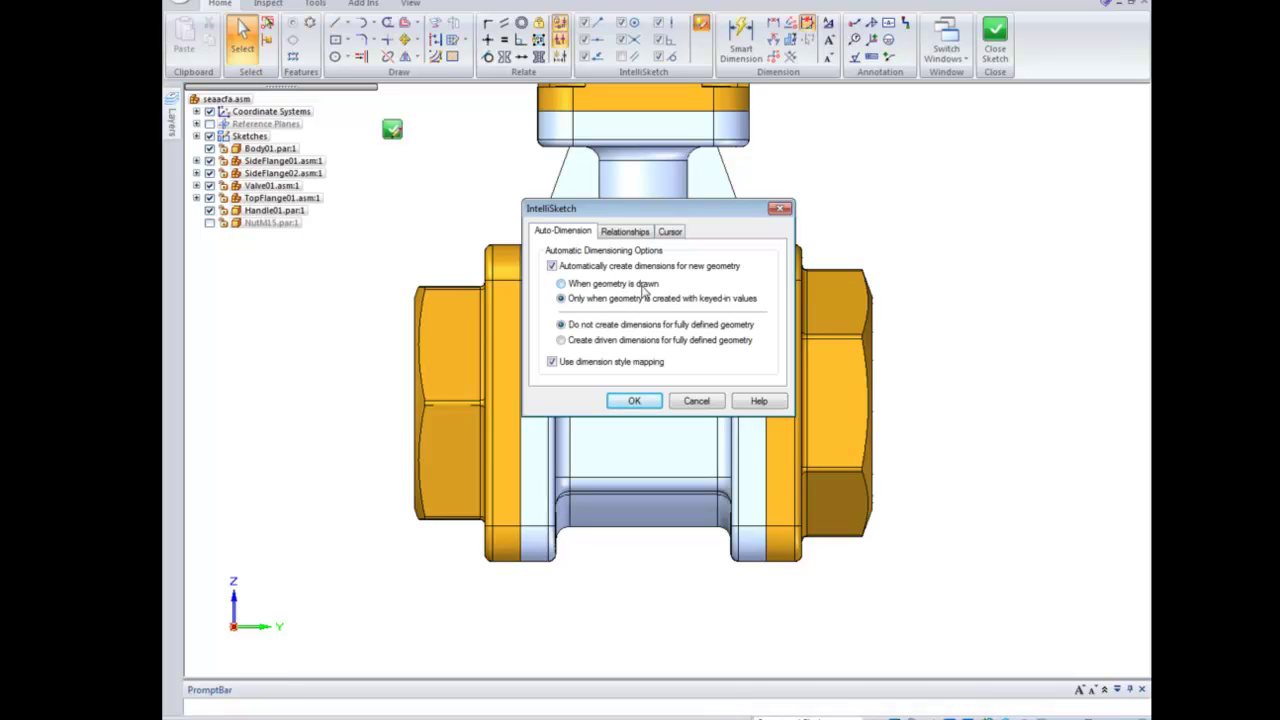
{"action": "left_click", "coordinate": [615, 404]}
{"action": "left_click", "coordinate": [335, 39]}
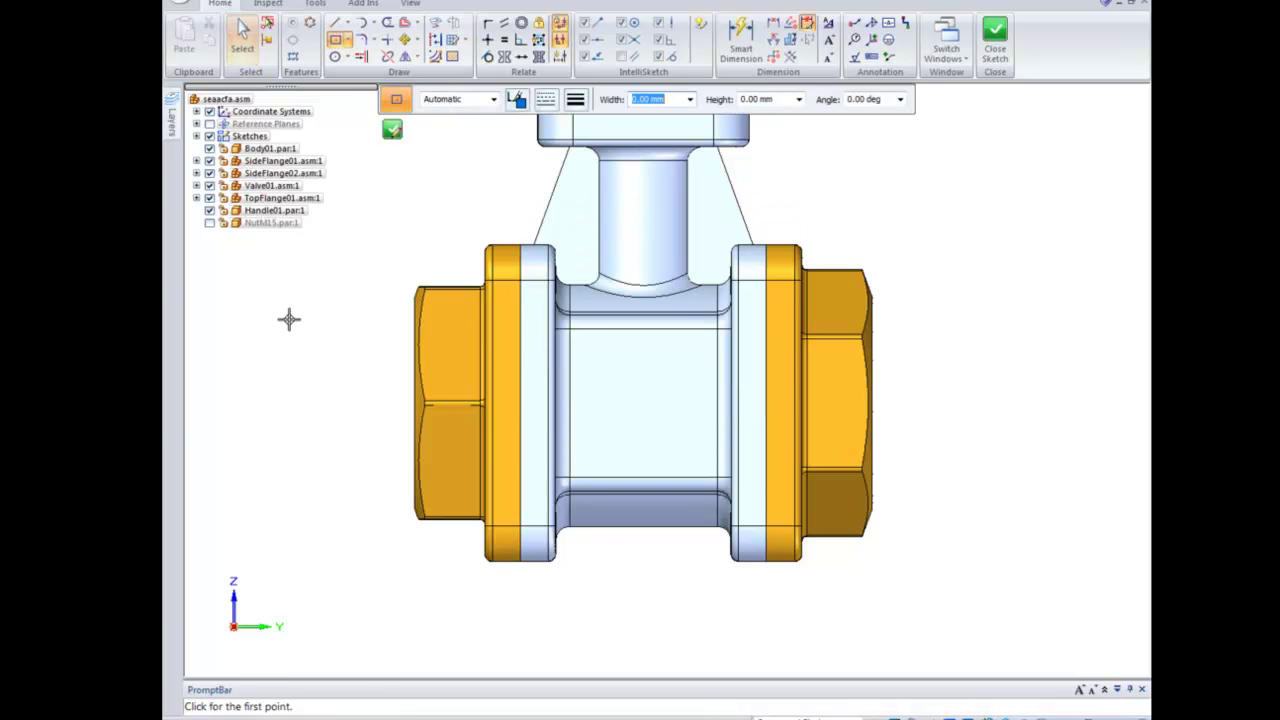
{"action": "left_click", "coordinate": [257, 318]}
{"action": "left_click", "coordinate": [297, 354]}
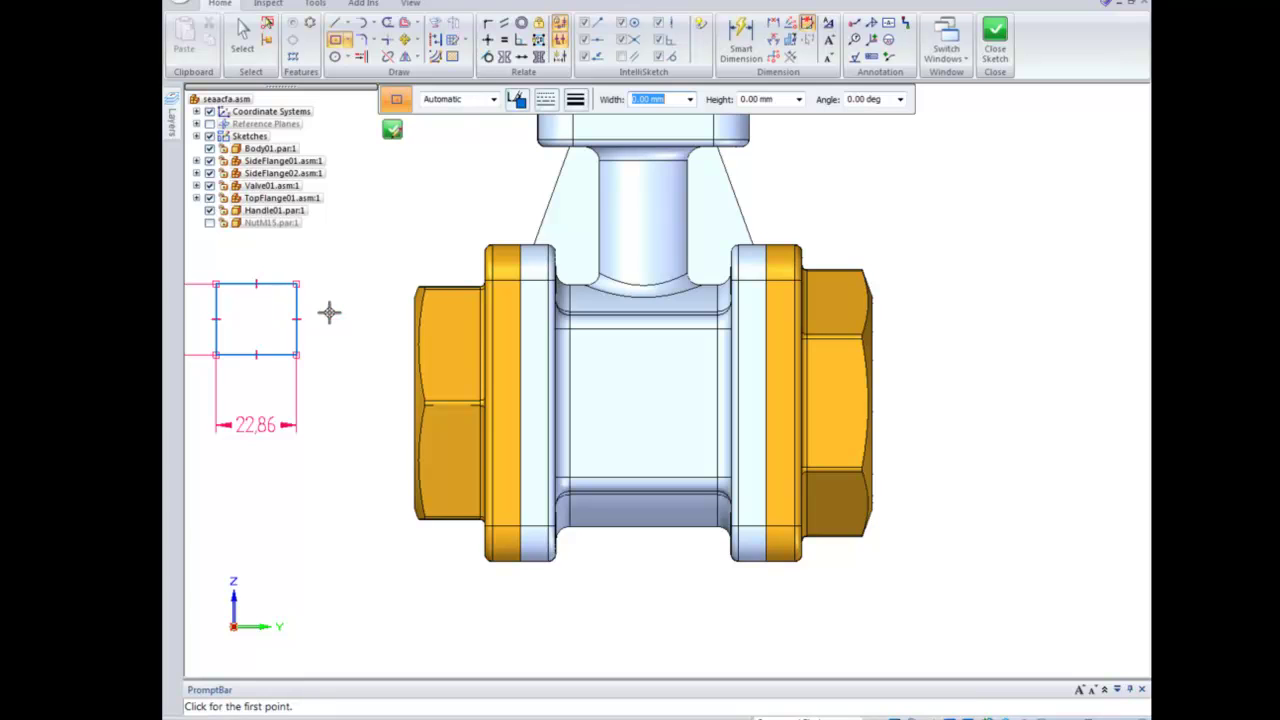
{"action": "scroll", "coordinate": [328, 312], "scroll_direction": "down", "scroll_amount": 1}
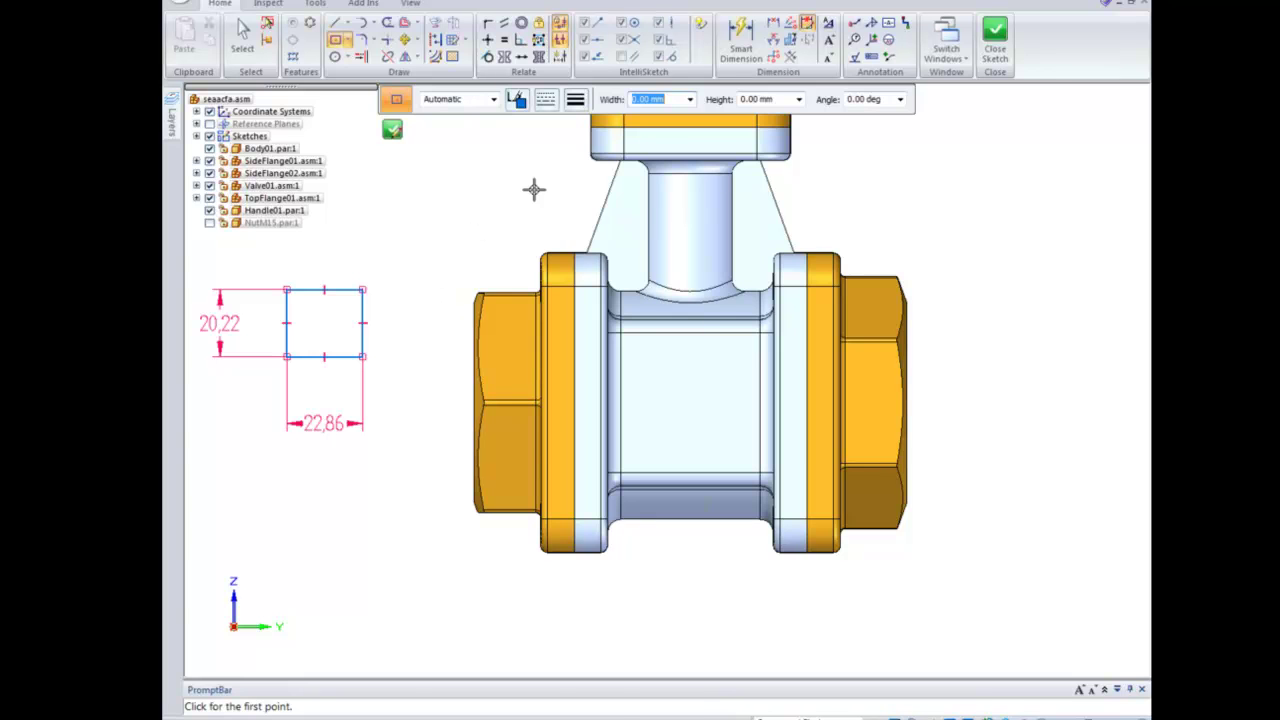
Step: Set auto-dimensioning to Only when geometry is created with keyed-in values and draw a 15 mm horizontal line above the rectangle
{"action": "left_click", "coordinate": [699, 27]}
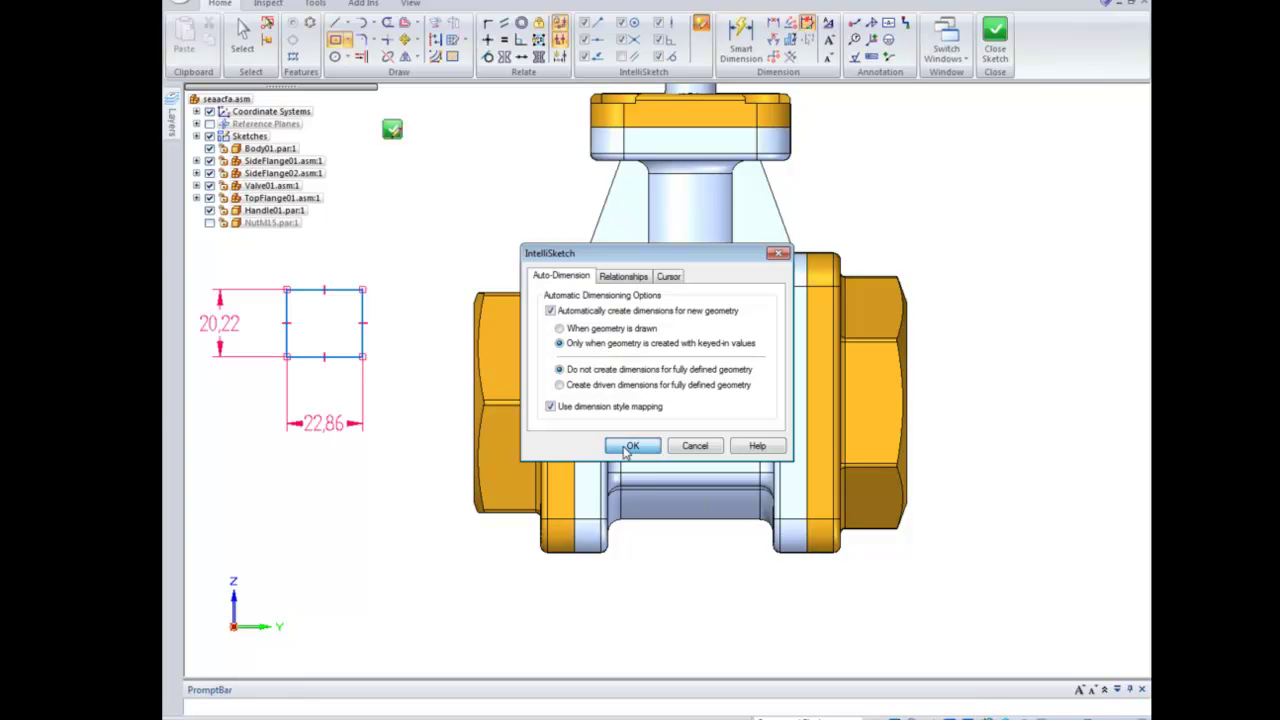
{"action": "left_click", "coordinate": [632, 445]}
{"action": "left_click", "coordinate": [336, 25]}
{"action": "left_click", "coordinate": [382, 169]}
{"action": "type", "text": "15"}
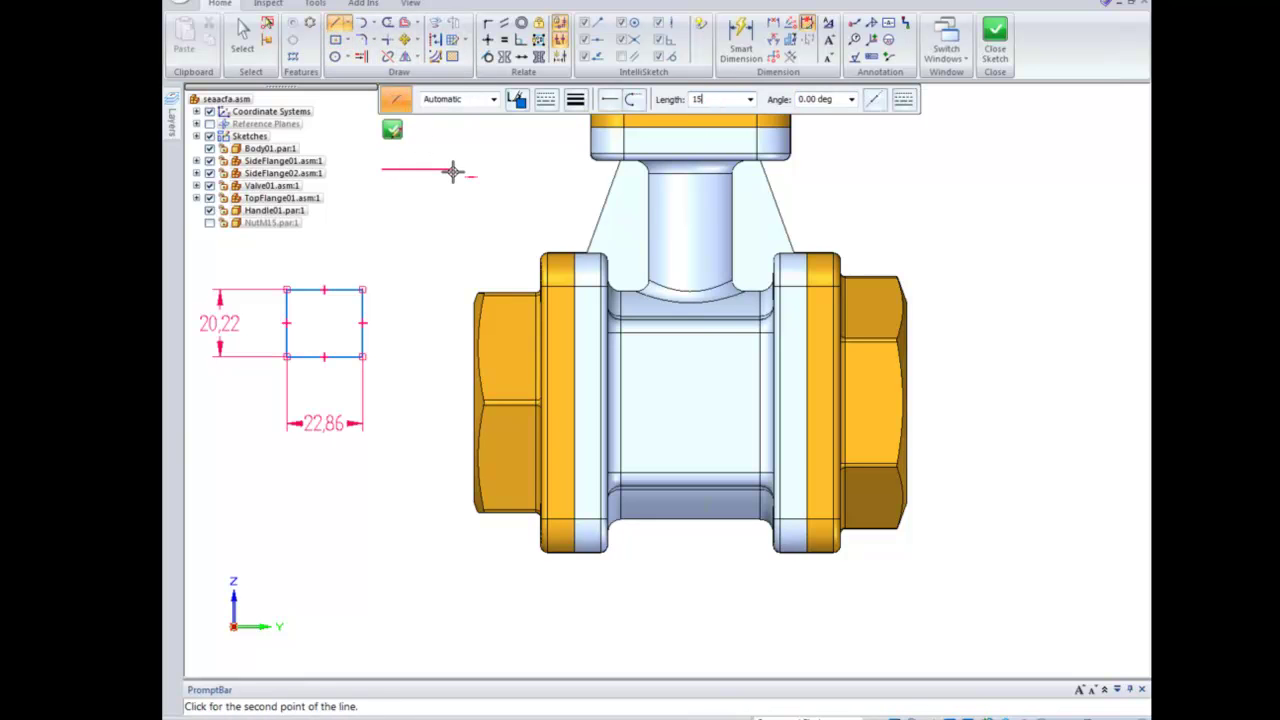
{"action": "key", "text": "Tab"}
{"action": "key", "text": "Return"}
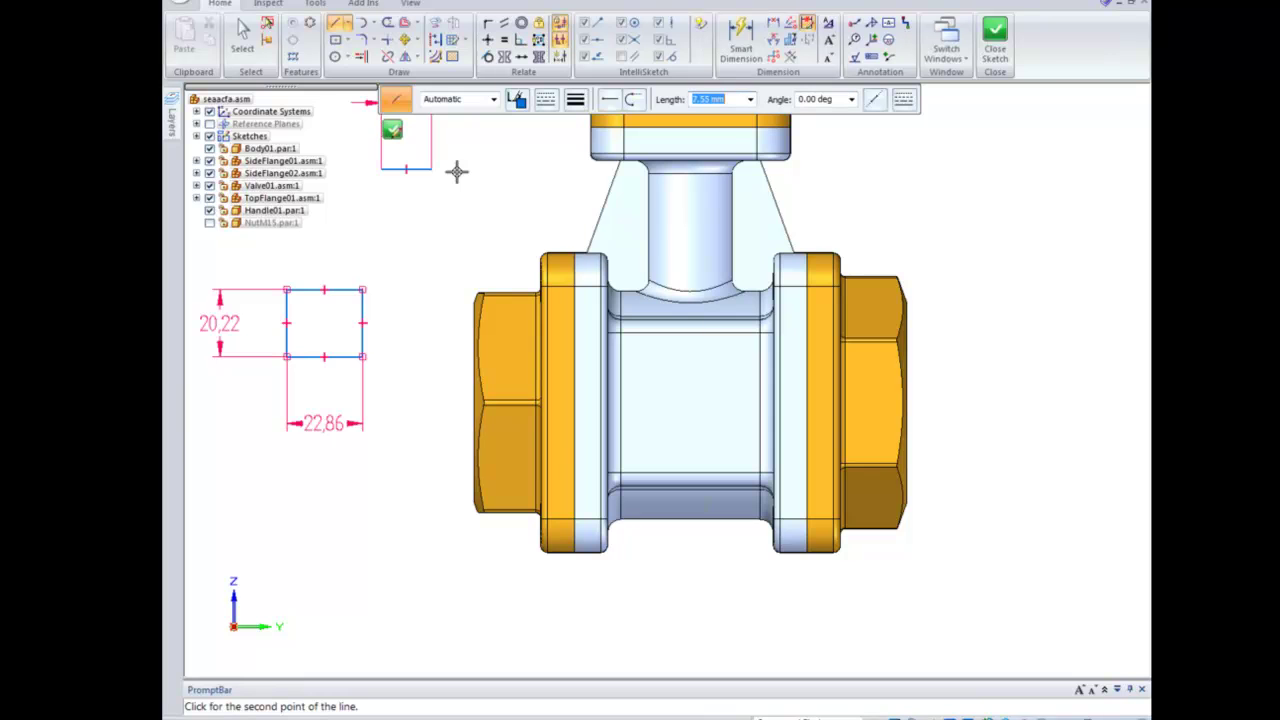
Step: Continue the chain from the 15 mm line with a slanted line about 17 mm long, a horizontal base and a short slanted line, leaving it open
{"action": "scroll", "coordinate": [456, 172], "scroll_direction": "down", "scroll_amount": 1}
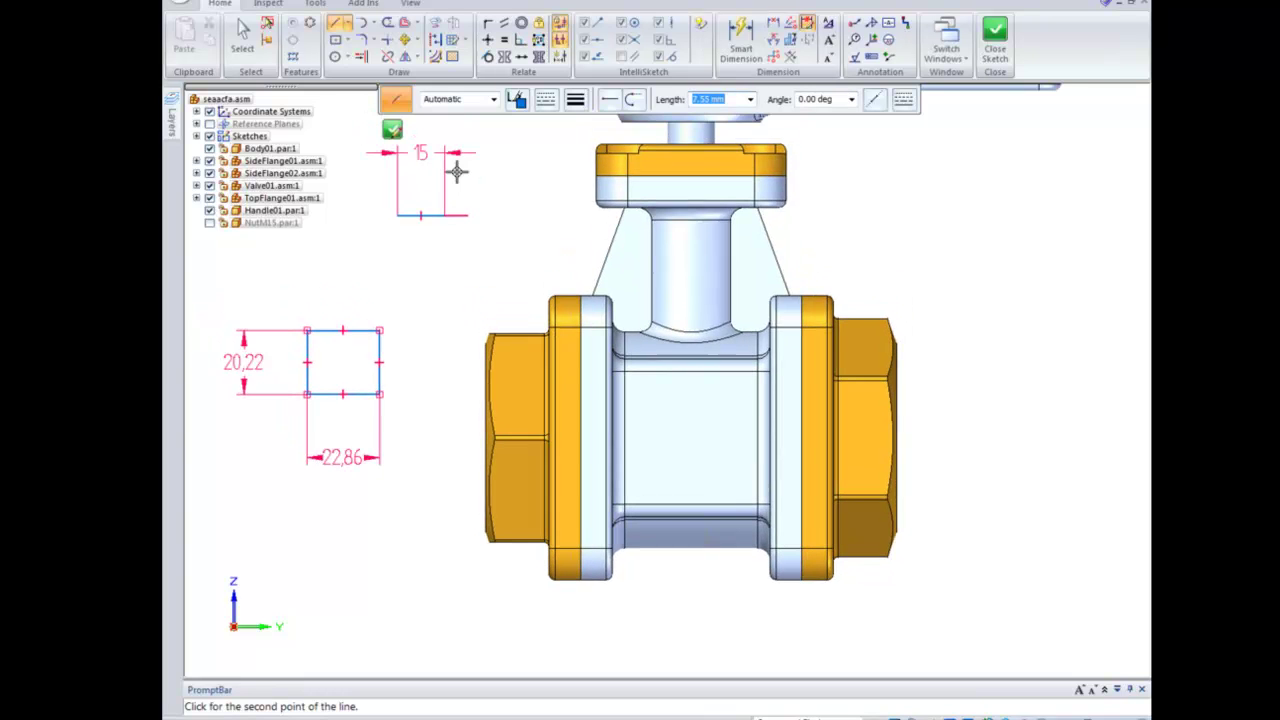
{"action": "left_click", "coordinate": [455, 275]}
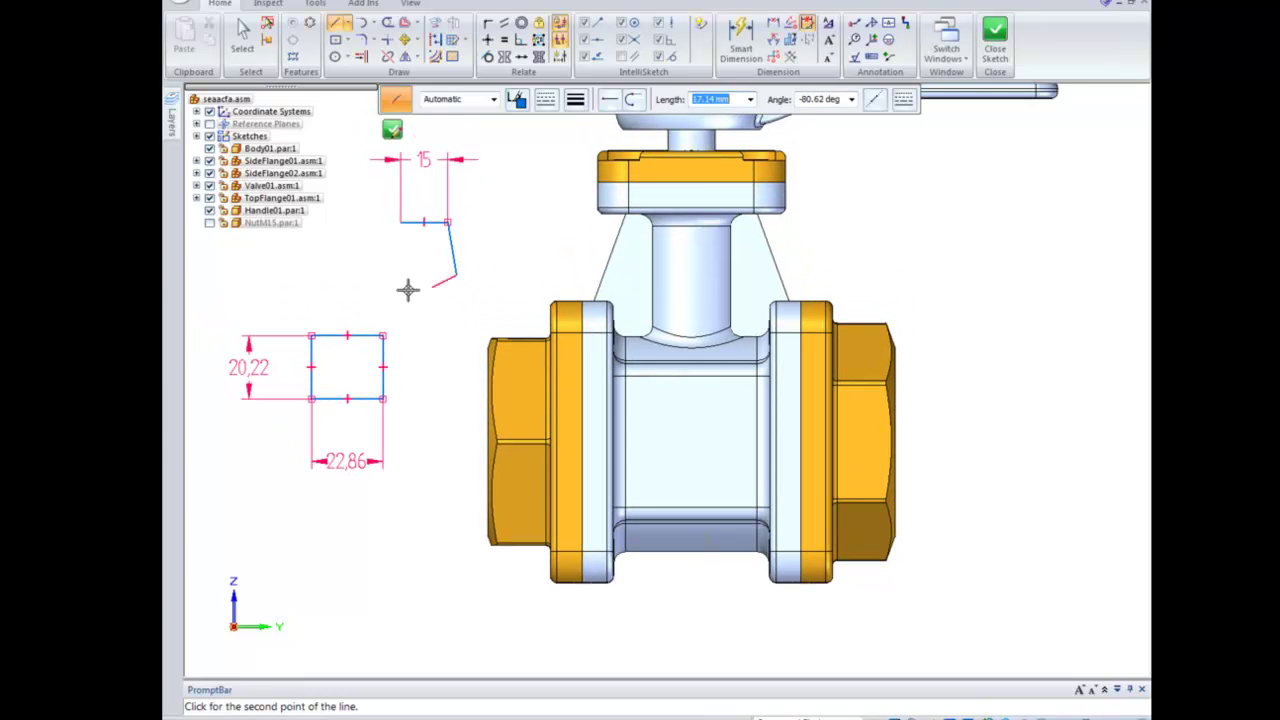
{"action": "left_click", "coordinate": [347, 276]}
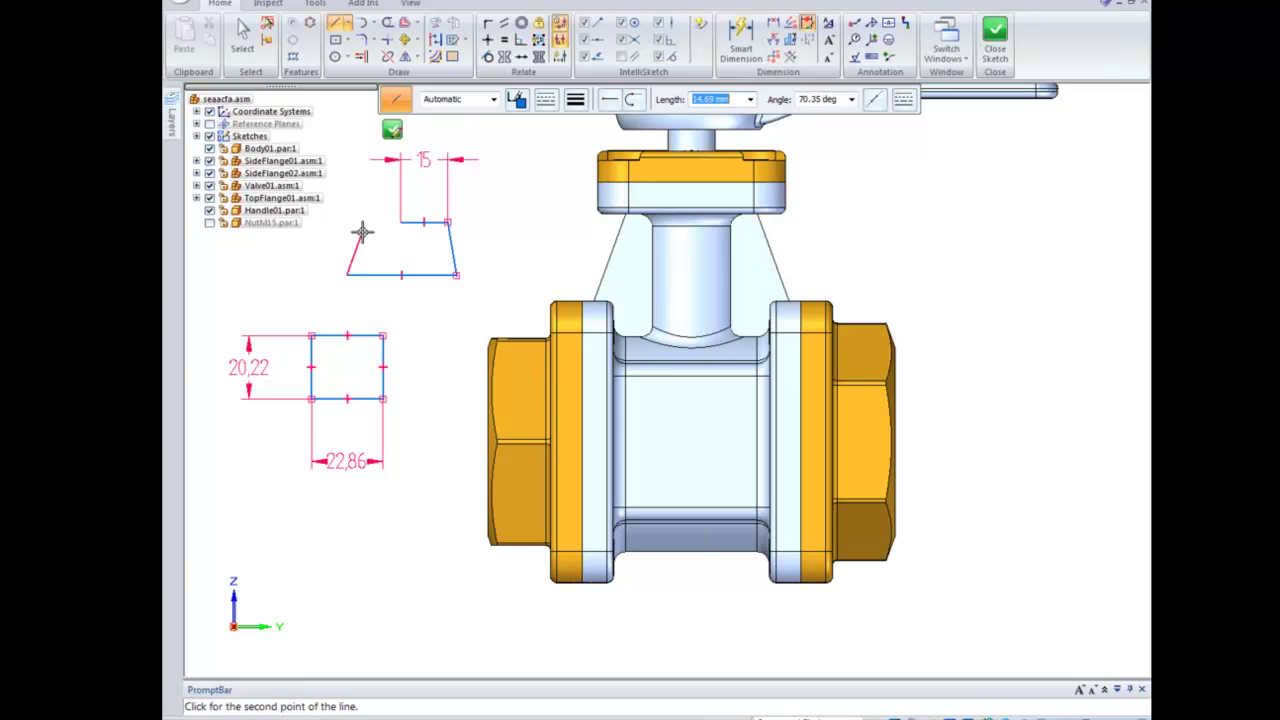
{"action": "left_click", "coordinate": [362, 232]}
{"action": "right_click", "coordinate": [372, 205]}
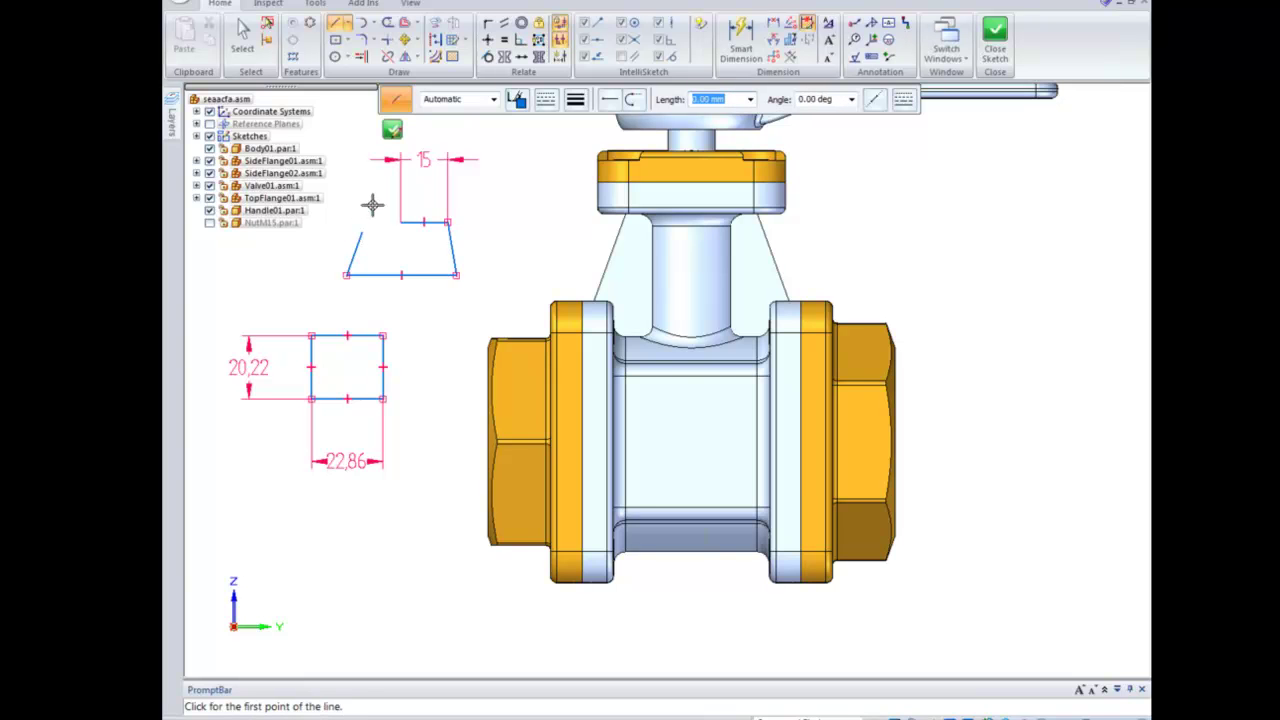
{"action": "left_click", "coordinate": [244, 38]}
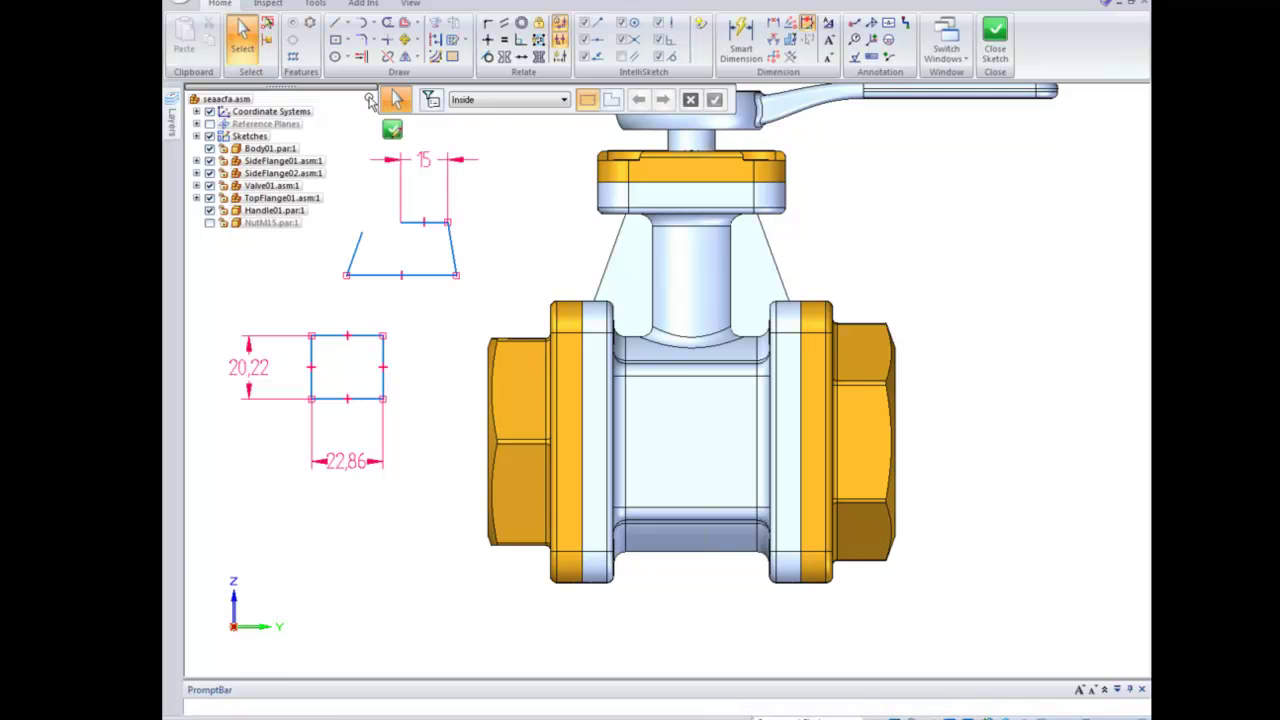
Step: Draw a U-shaped chain below the rectangle: a horizontal line, a tangent arc curving back below it, and a horizontal return line
{"action": "left_click", "coordinate": [339, 22]}
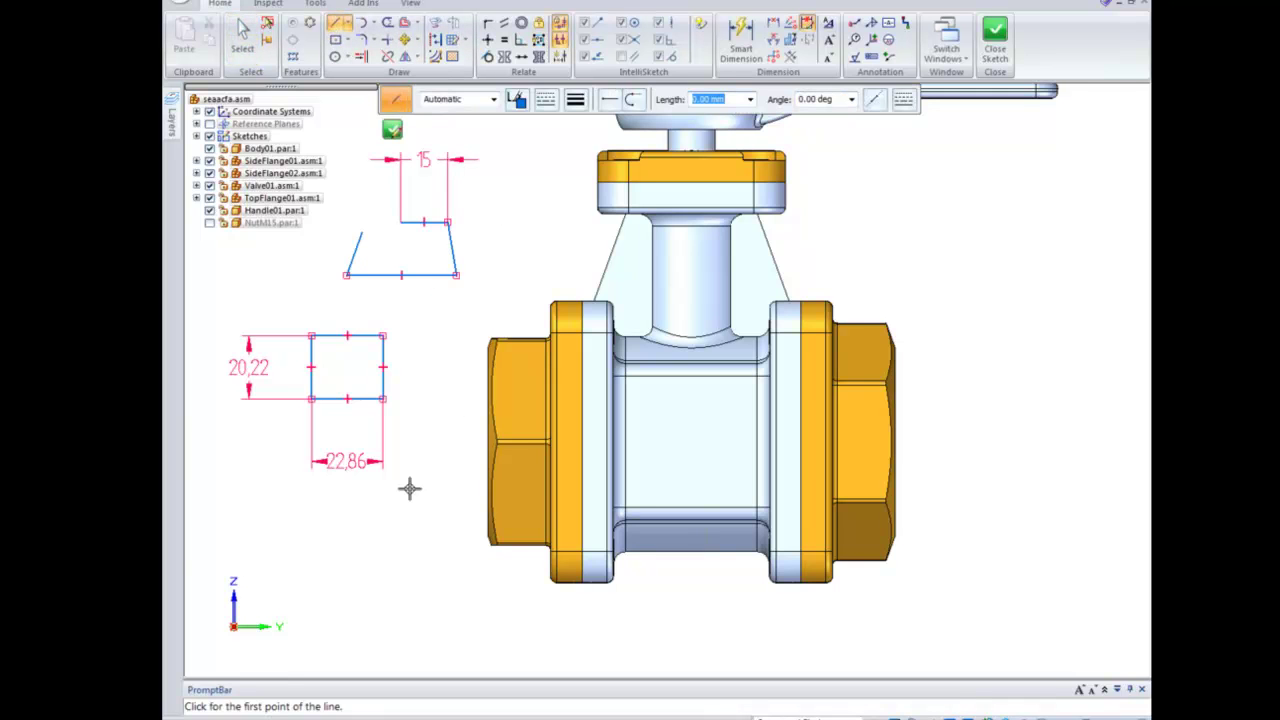
{"action": "left_click", "coordinate": [257, 543]}
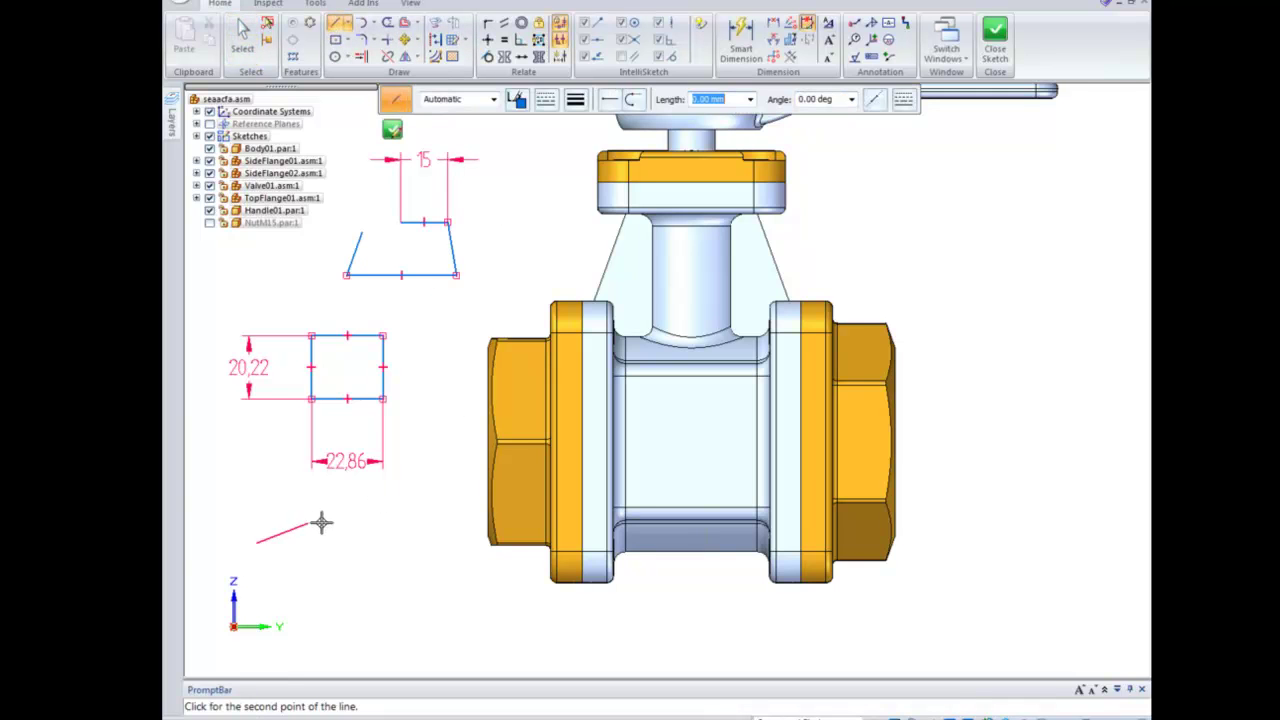
{"action": "left_click", "coordinate": [373, 543]}
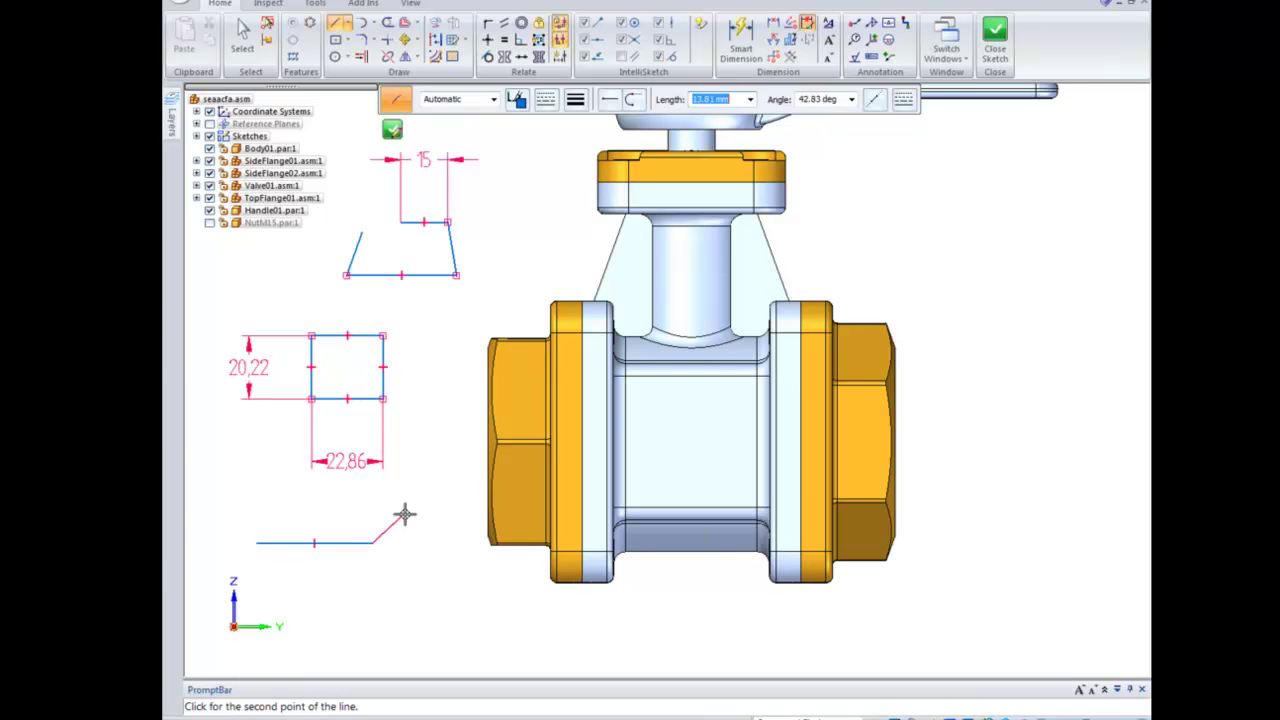
{"action": "key", "text": "a"}
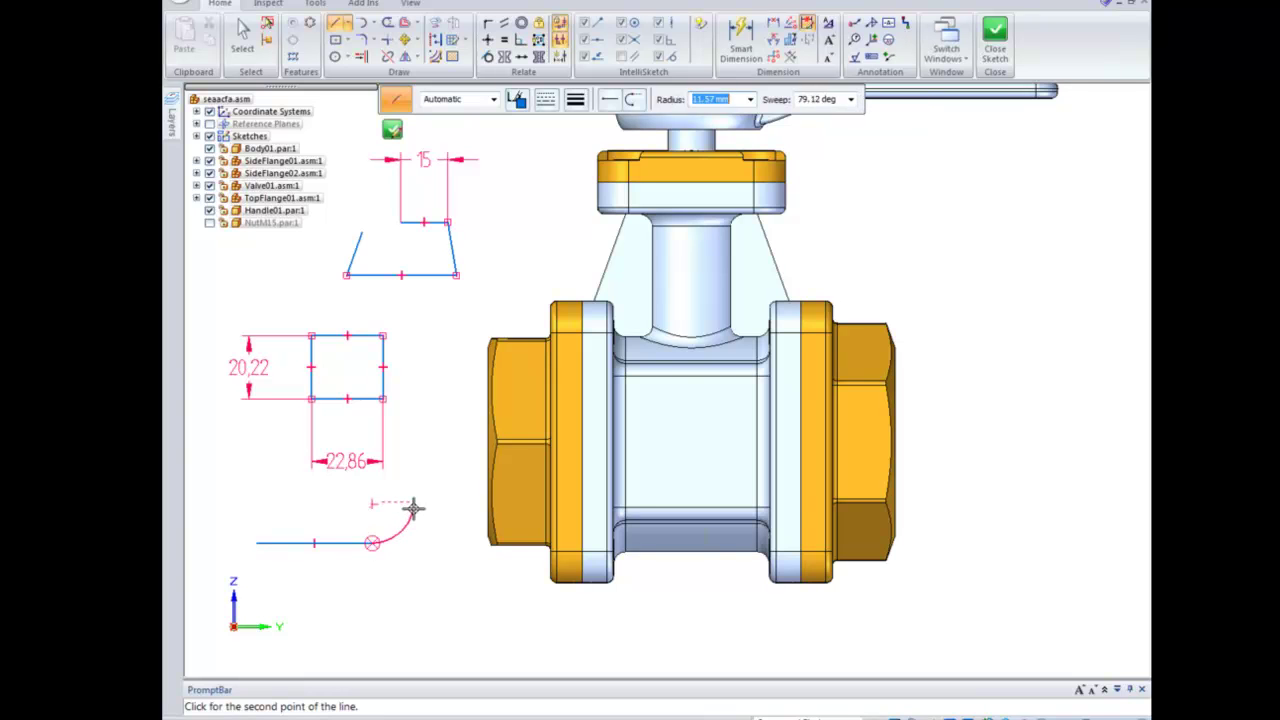
{"action": "left_click", "coordinate": [379, 605]}
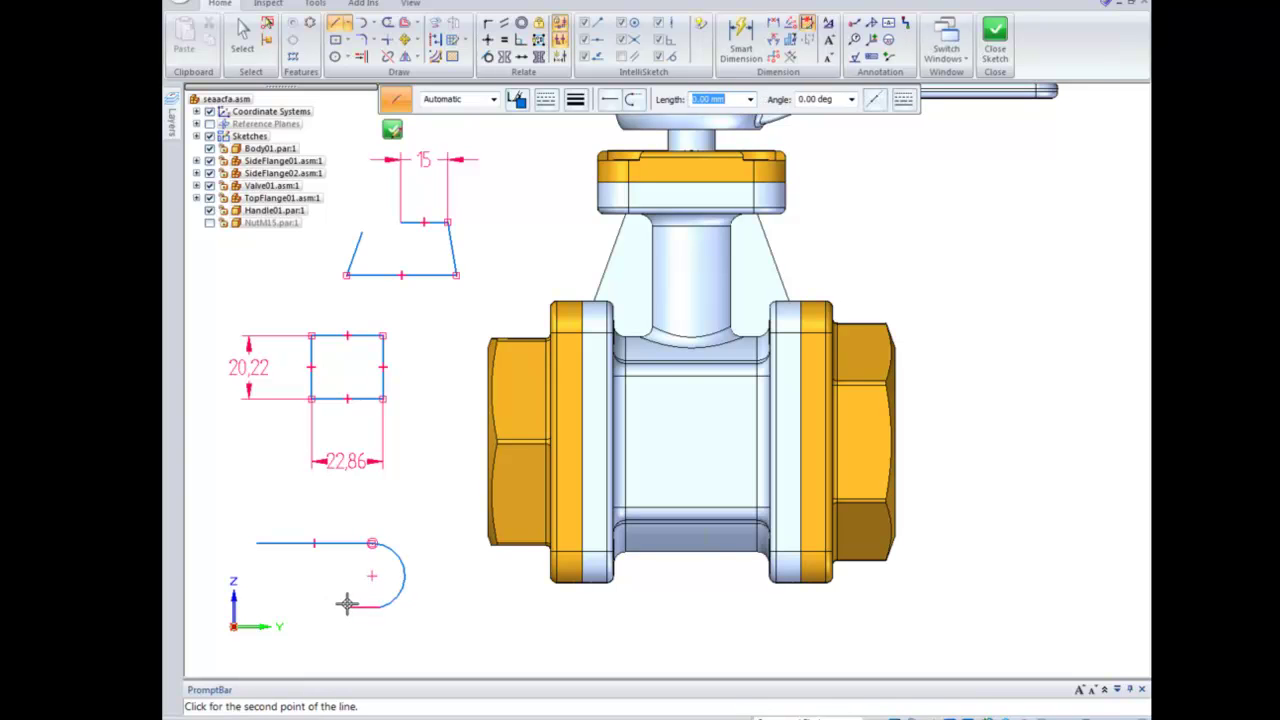
{"action": "key", "text": "a"}
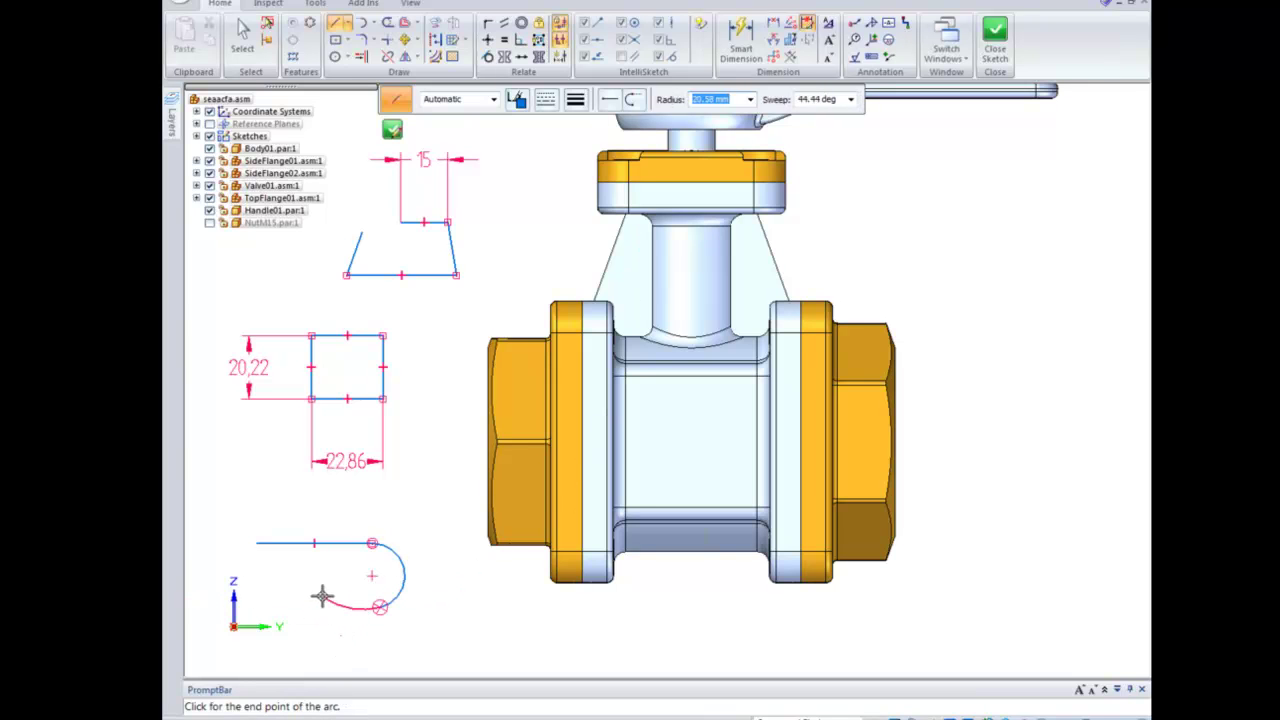
{"action": "left_click", "coordinate": [321, 596]}
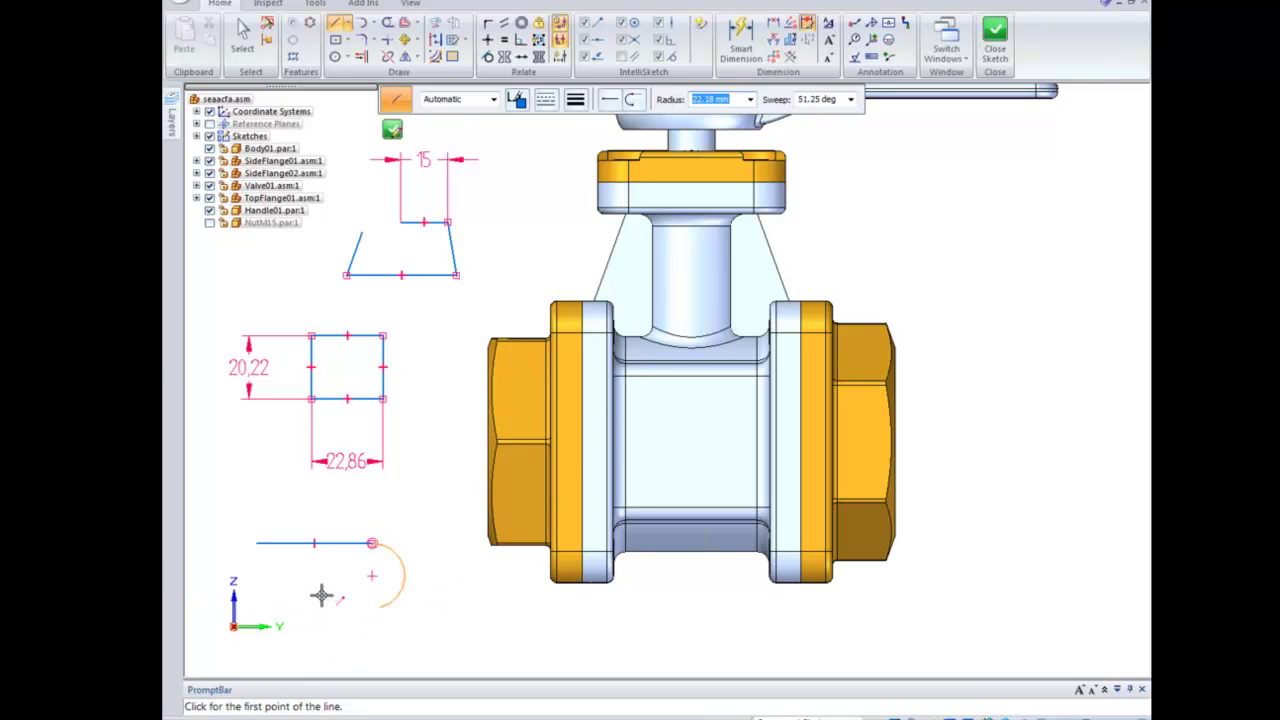
{"action": "left_click", "coordinate": [270, 607]}
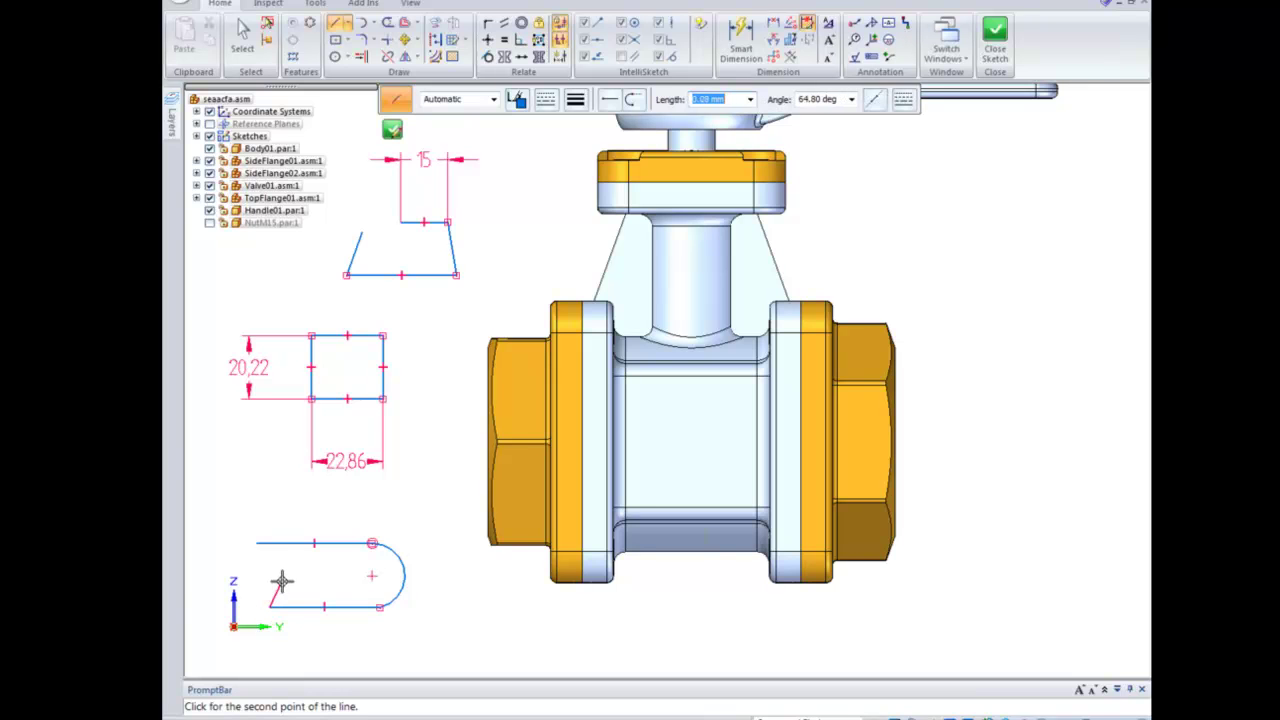
{"action": "right_click", "coordinate": [282, 581]}
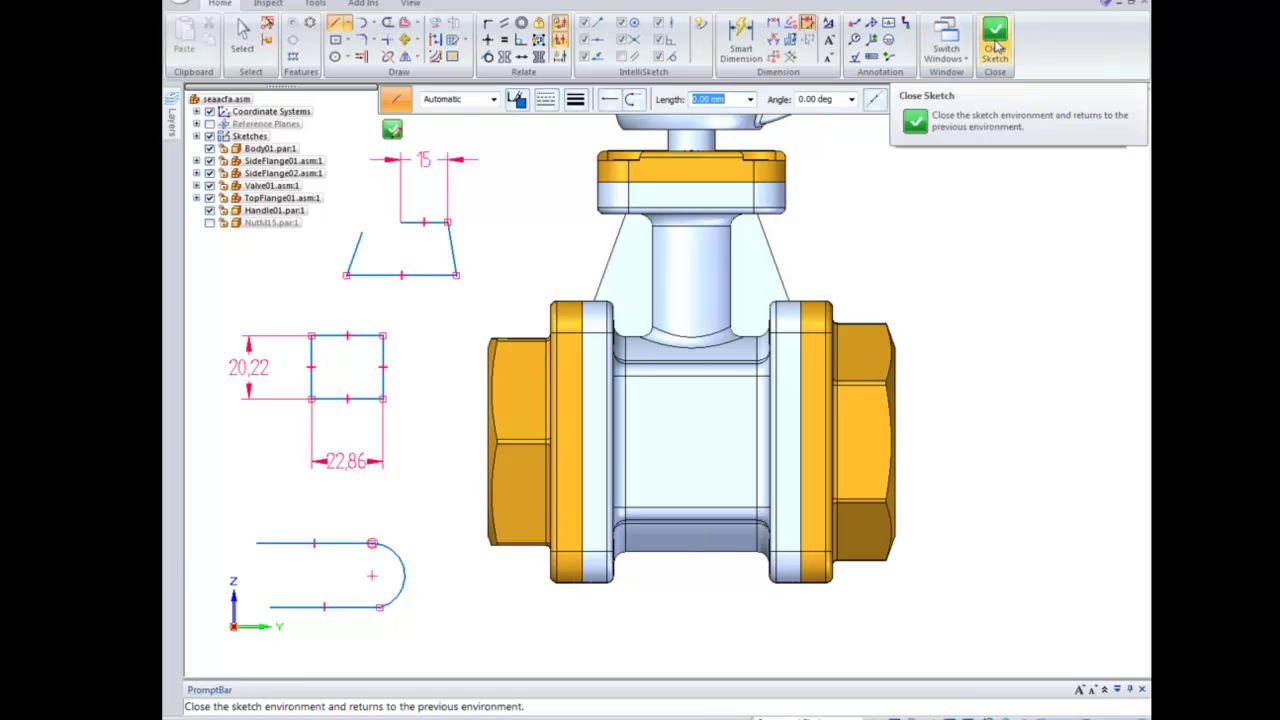
Step: Close the sketch environment and finish the sketch
{"action": "left_click", "coordinate": [995, 45]}
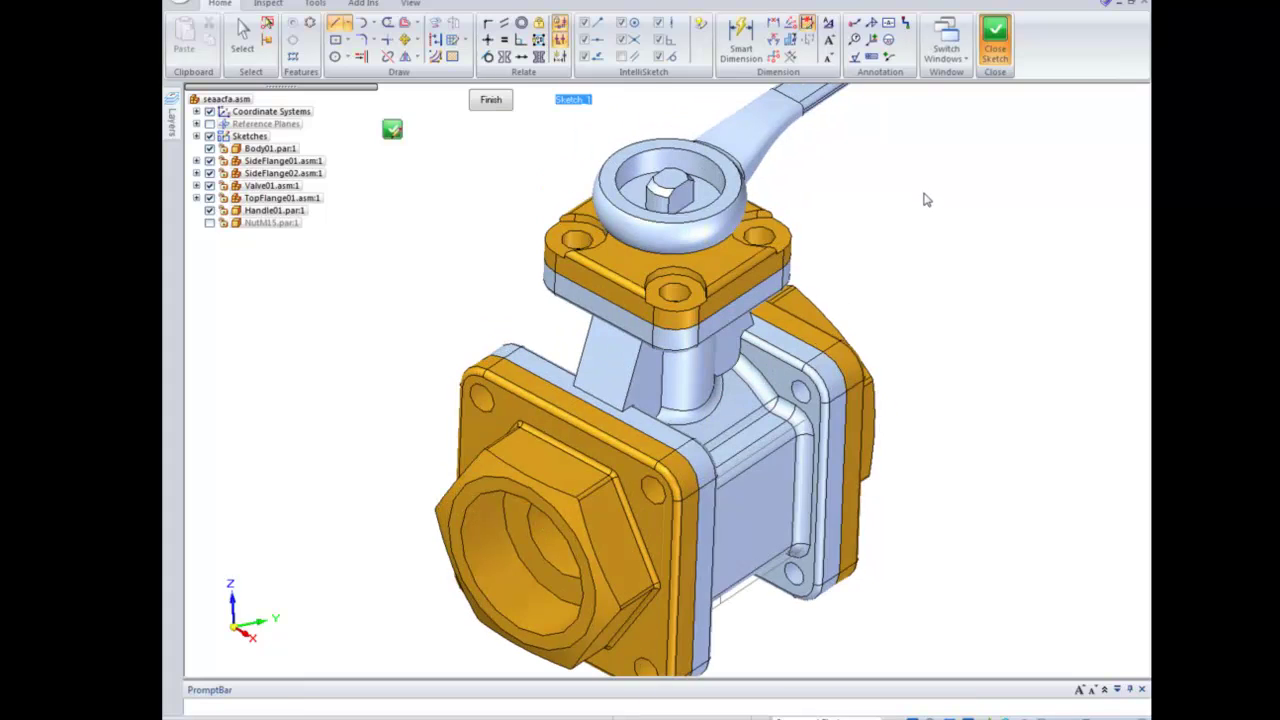
{"action": "left_click", "coordinate": [497, 105]}
Step: Close the seaacfa.asm assembly and switch to the draft document containing the valve's drawing views
{"action": "left_click", "coordinate": [1145, 4]}
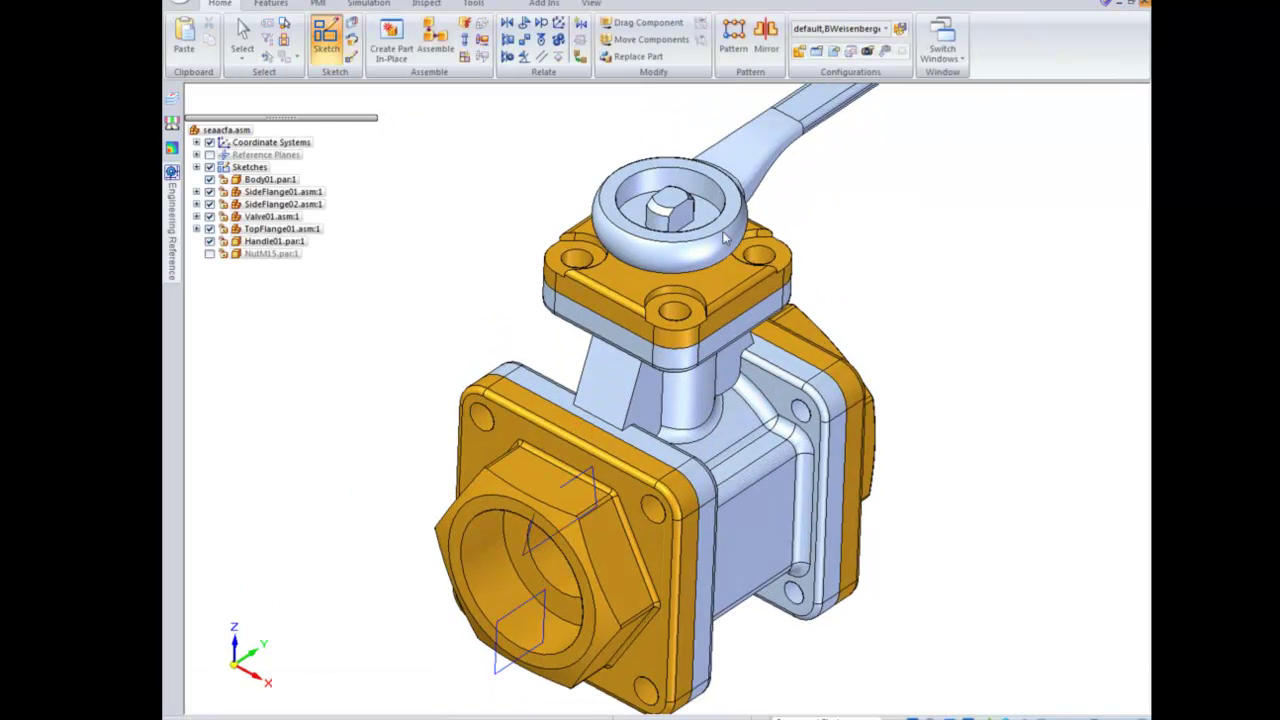
{"action": "left_click", "coordinate": [661, 418]}
{"action": "left_click", "coordinate": [687, 392]}
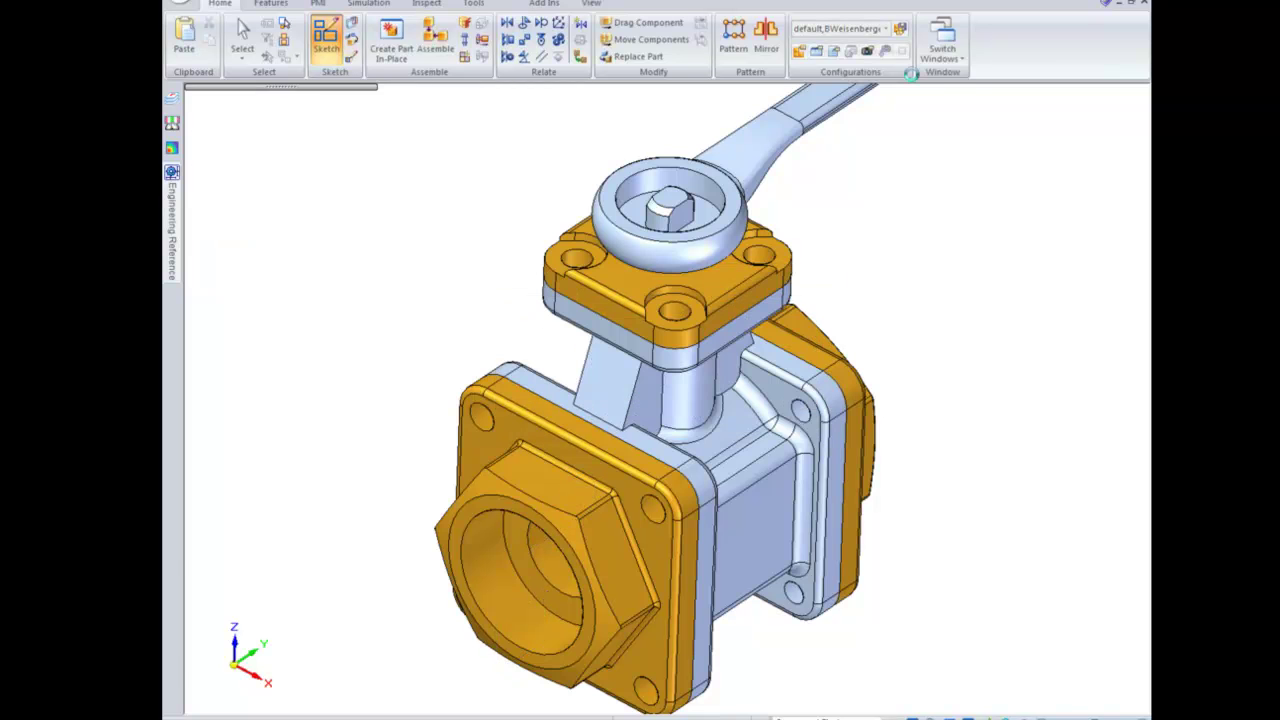
{"action": "left_click", "coordinate": [942, 40]}
{"action": "left_click", "coordinate": [990, 120]}
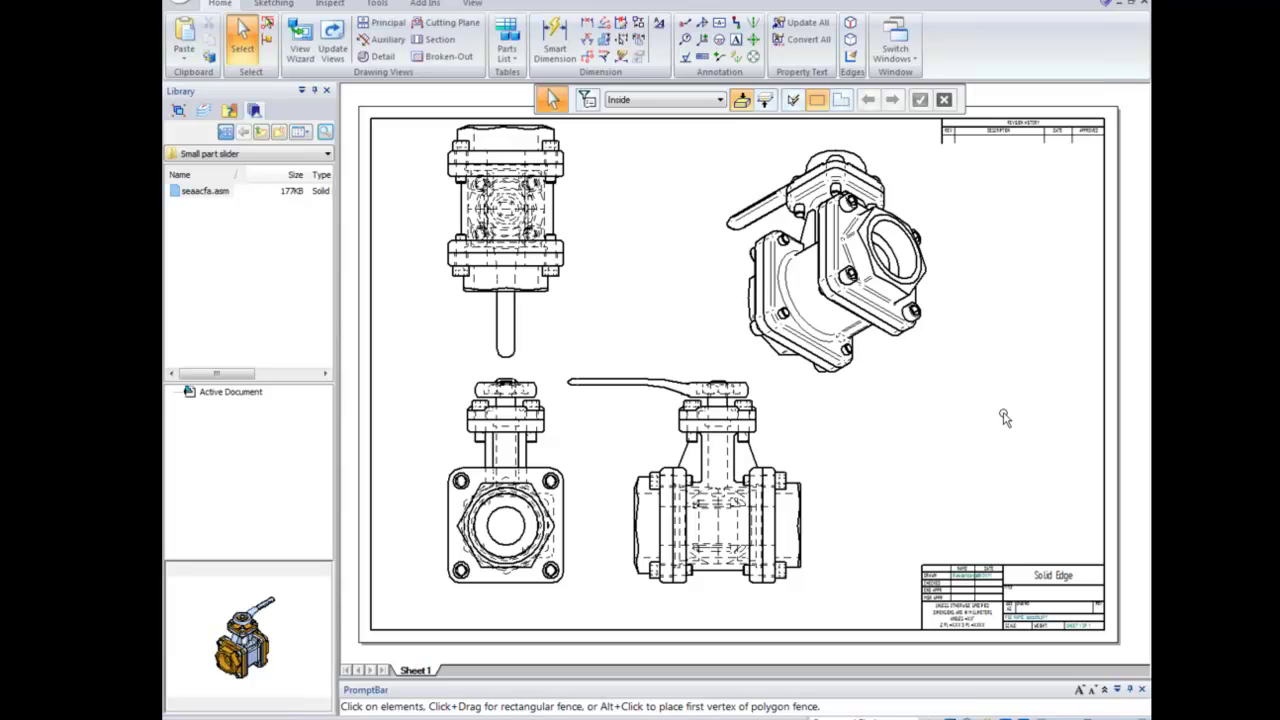
Step: Add a vertical distance dimension from the front view's bottom flange edge to the lower-left bolt centre, placed left of the view
{"action": "scroll", "coordinate": [1000, 417], "scroll_direction": "down", "scroll_amount": 1}
{"action": "scroll", "coordinate": [988, 417], "scroll_direction": "up", "scroll_amount": 2}
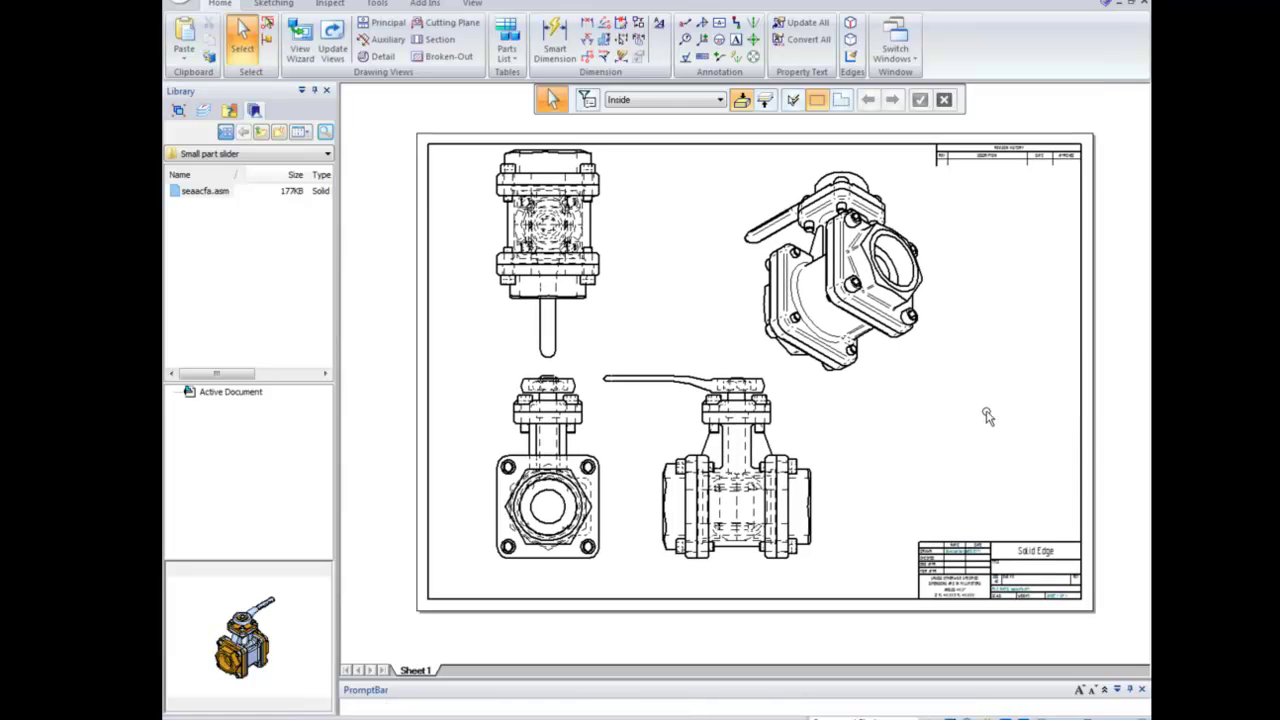
{"action": "scroll", "coordinate": [595, 590], "scroll_direction": "up", "scroll_amount": 2}
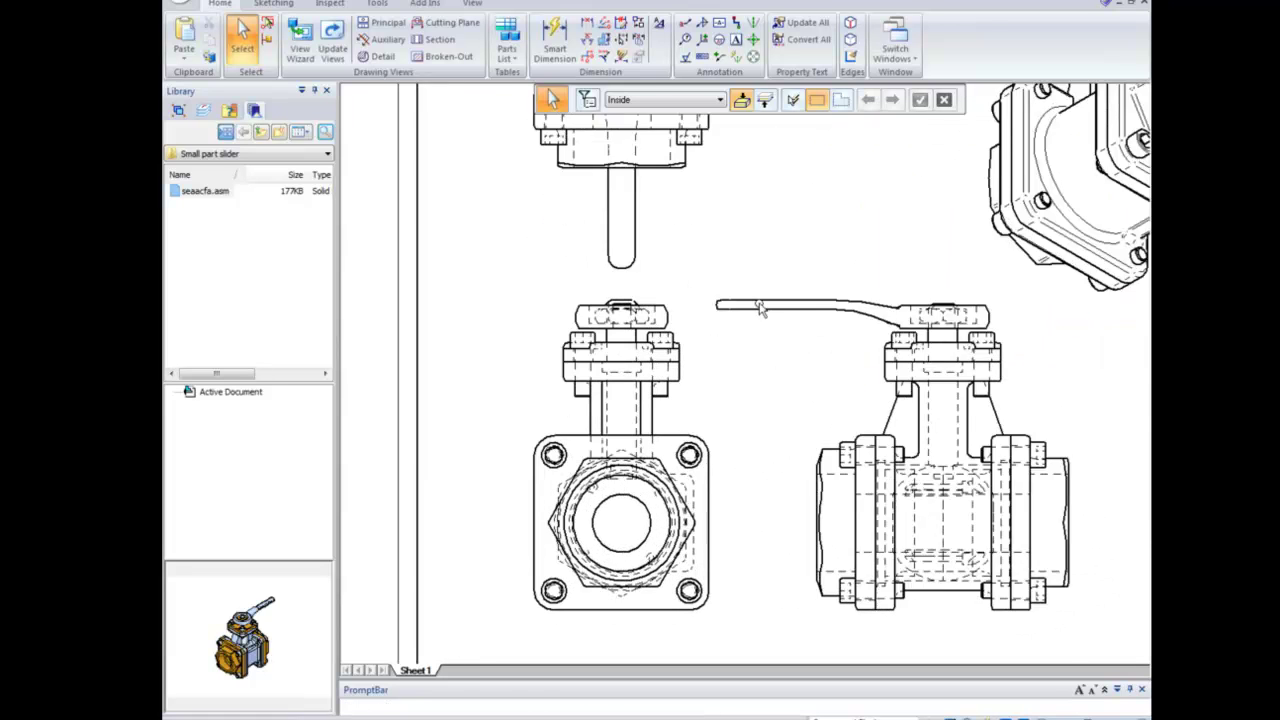
{"action": "left_click", "coordinate": [588, 26]}
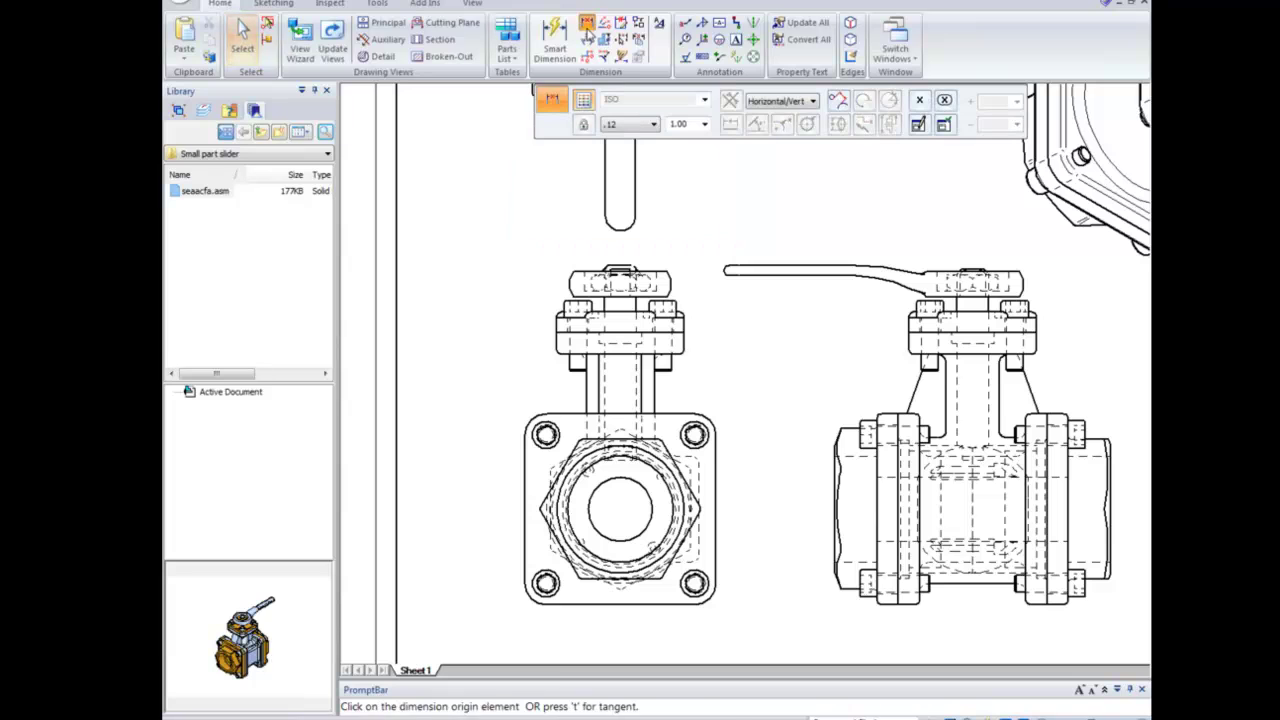
{"action": "scroll", "coordinate": [437, 490], "scroll_direction": "up", "scroll_amount": 2}
{"action": "scroll", "coordinate": [437, 490], "scroll_direction": "up", "scroll_amount": 2}
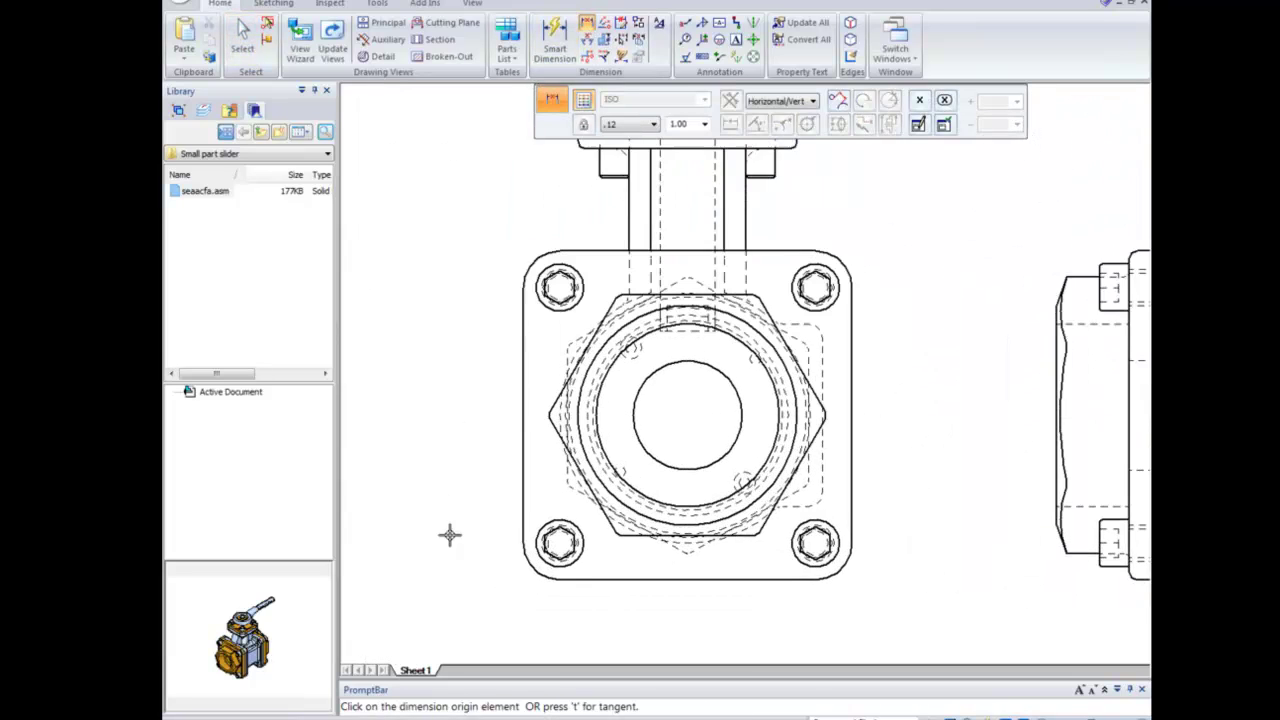
{"action": "left_click", "coordinate": [575, 553]}
{"action": "left_click", "coordinate": [575, 553]}
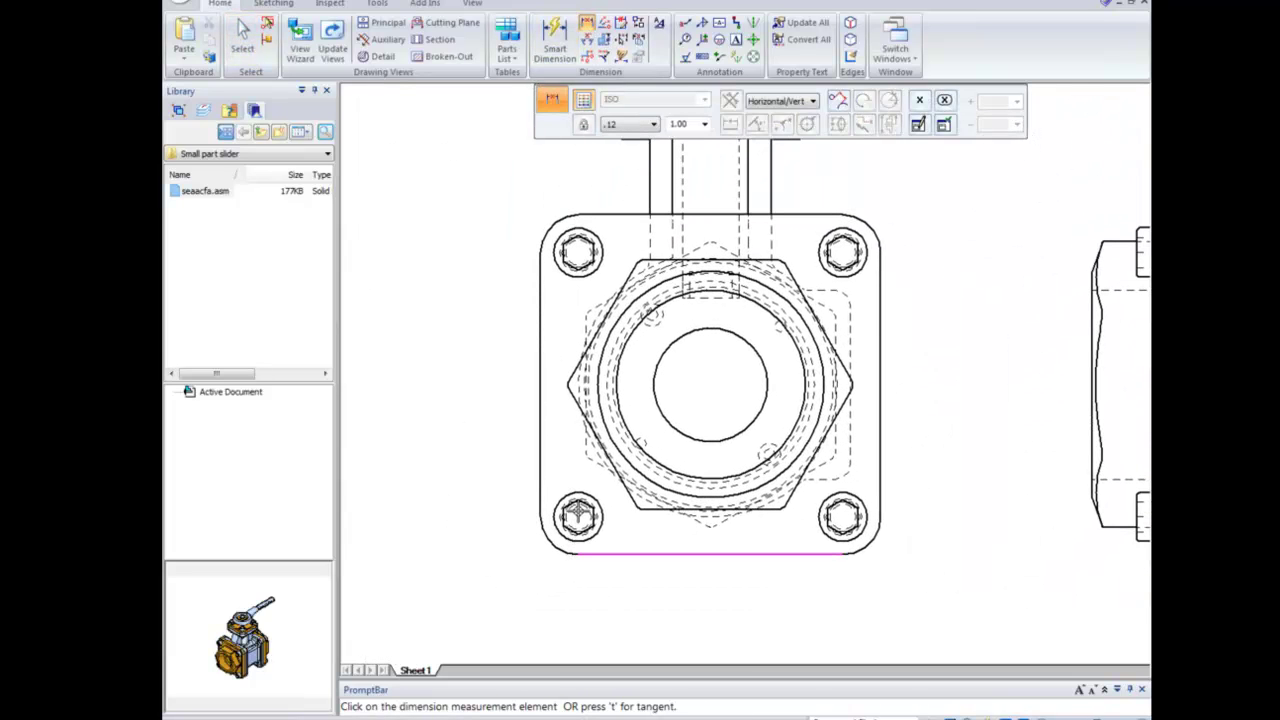
{"action": "left_click", "coordinate": [578, 516]}
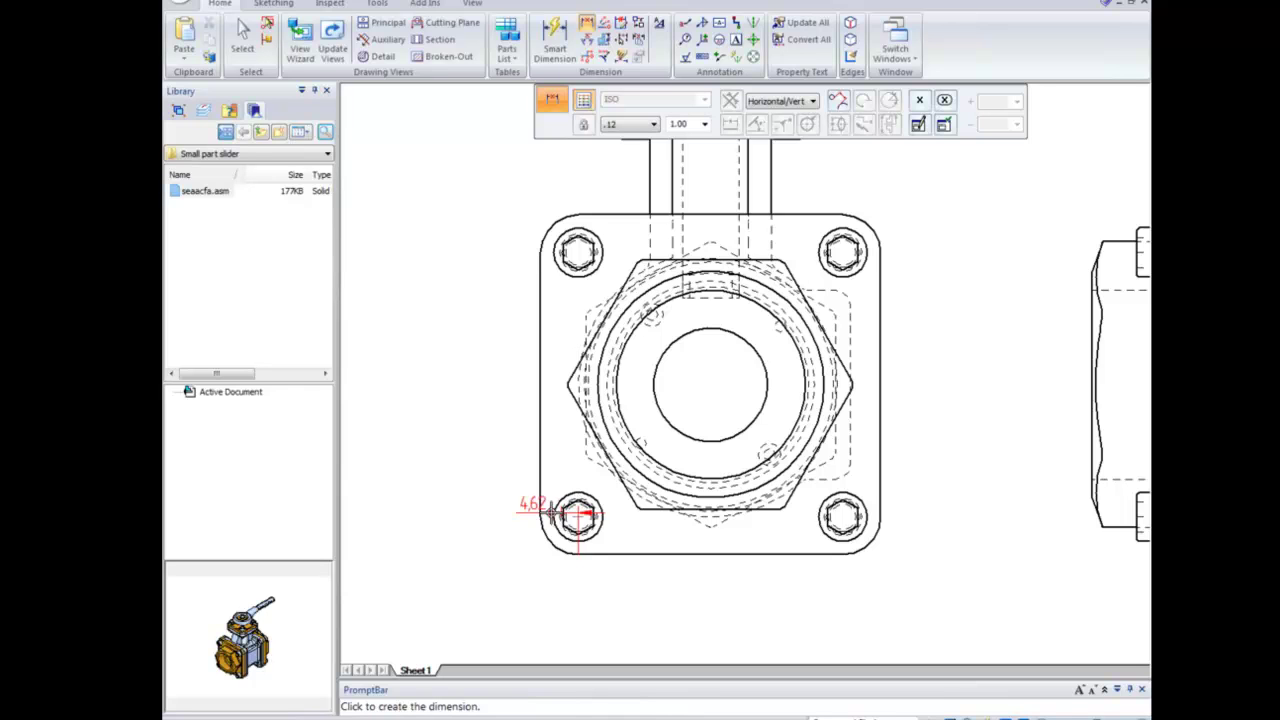
{"action": "left_click", "coordinate": [461, 545]}
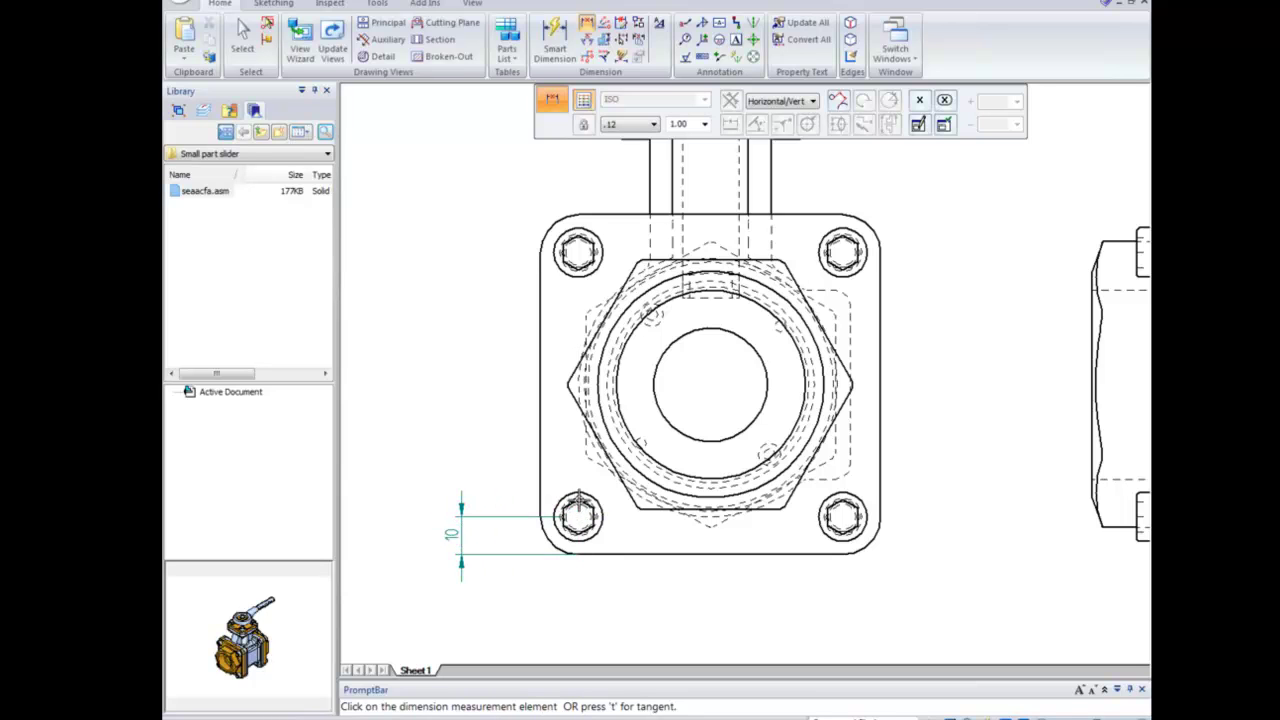
Step: Stack a second vertical dimension from the same bottom edge to the top of the lower-left bolt head, then end dimensioning
{"action": "left_click", "coordinate": [580, 512]}
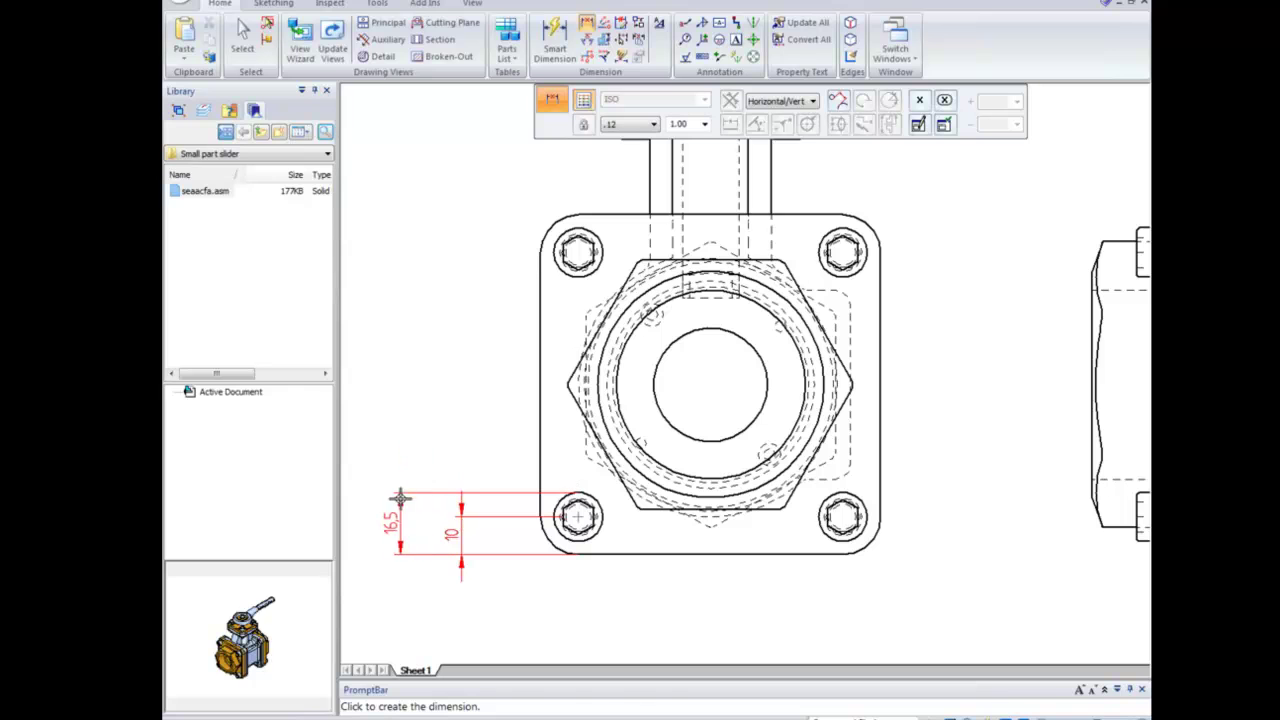
{"action": "left_click", "coordinate": [428, 520]}
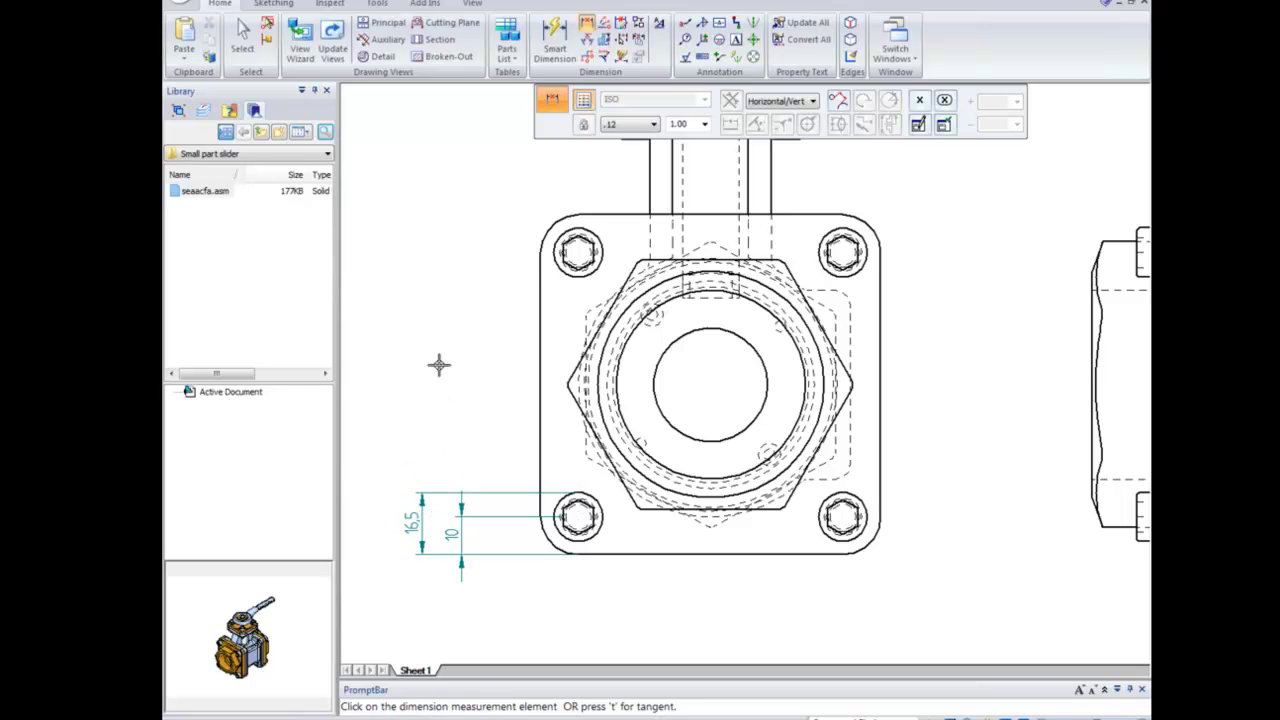
{"action": "left_click", "coordinate": [242, 40]}
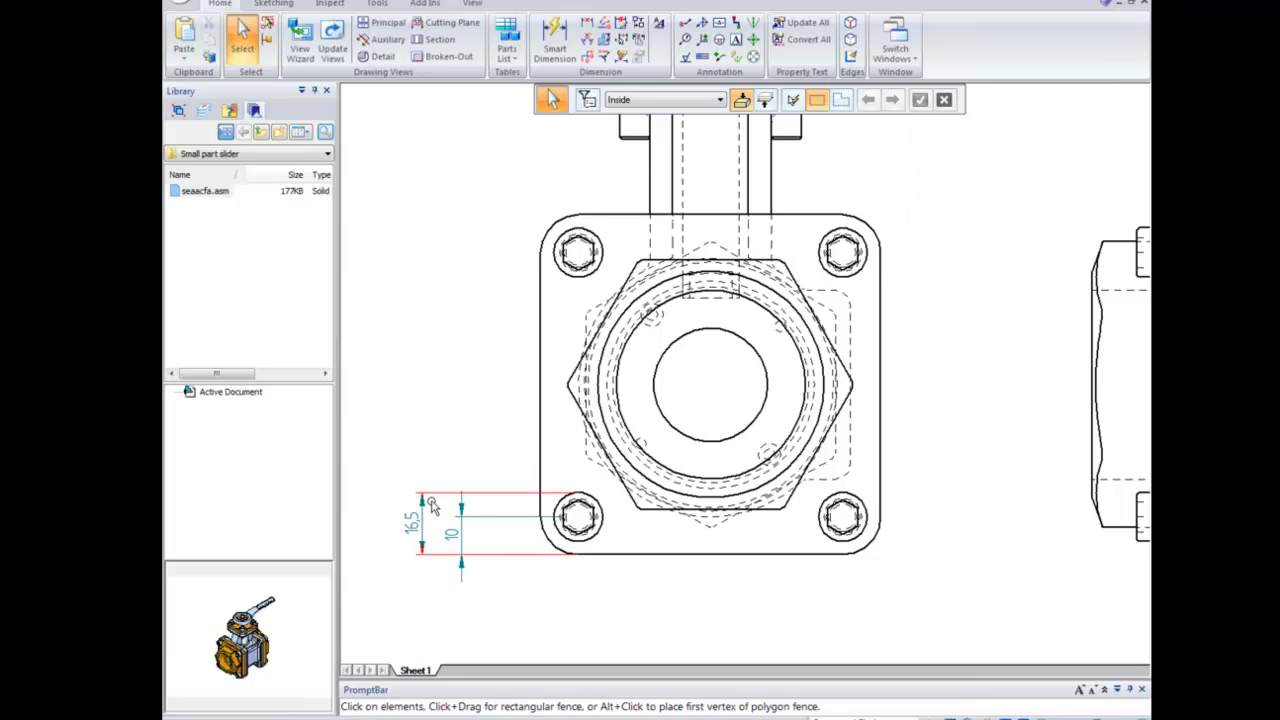
Step: Continue the stack from the outer existing dimension with vertical dimensions to the hexagon's left vertex and the upper-left bolt centre
{"action": "left_click", "coordinate": [586, 22]}
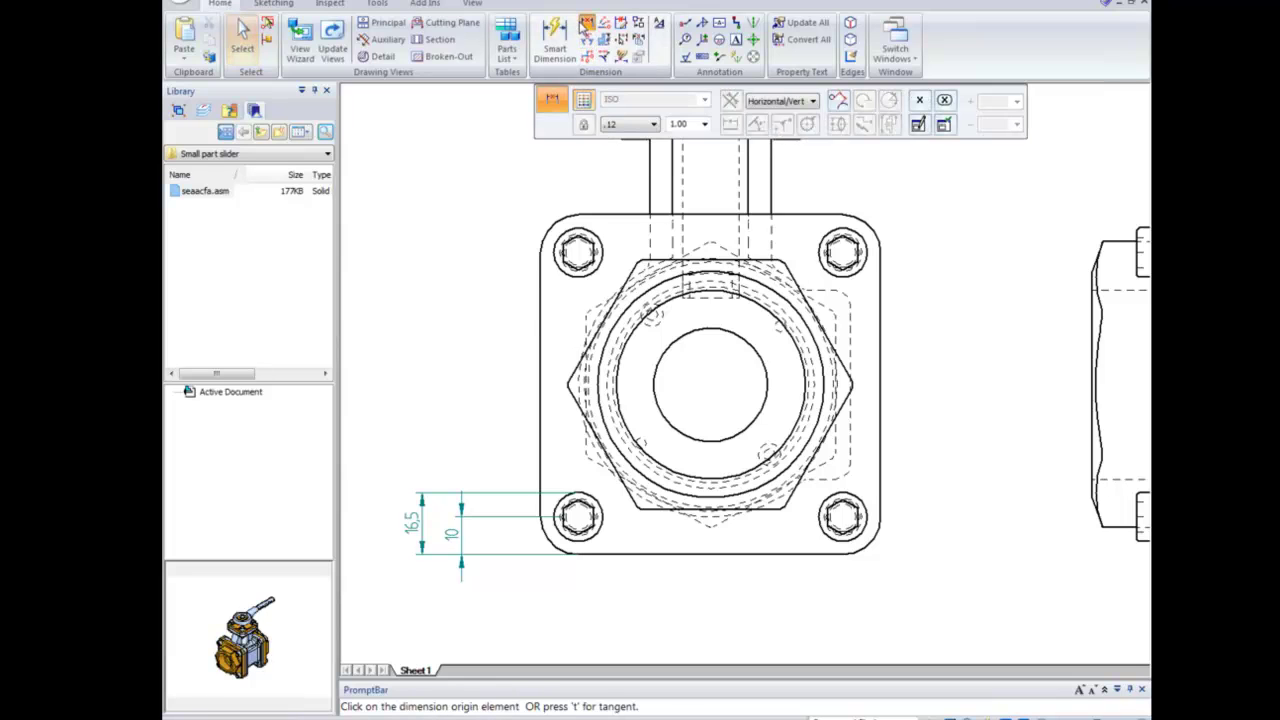
{"action": "left_click", "coordinate": [419, 521]}
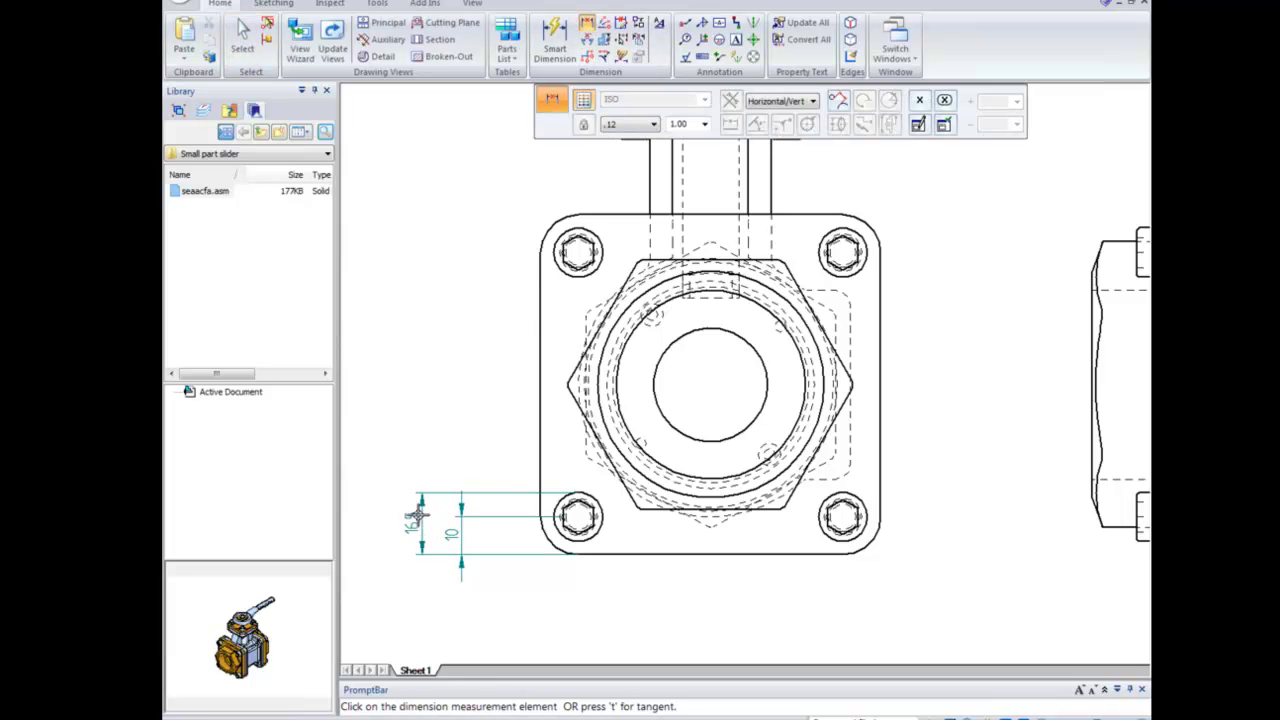
{"action": "left_click", "coordinate": [566, 383]}
{"action": "left_click", "coordinate": [440, 400]}
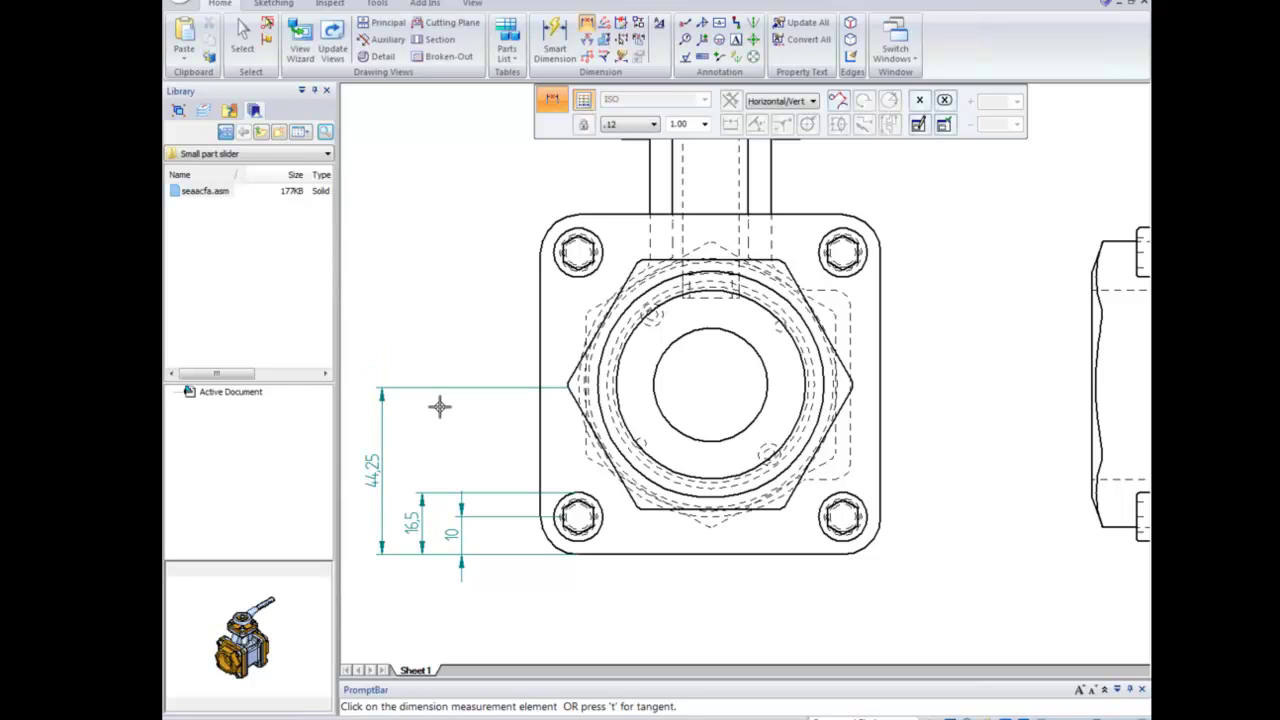
{"action": "left_click", "coordinate": [580, 258]}
{"action": "left_click", "coordinate": [463, 294]}
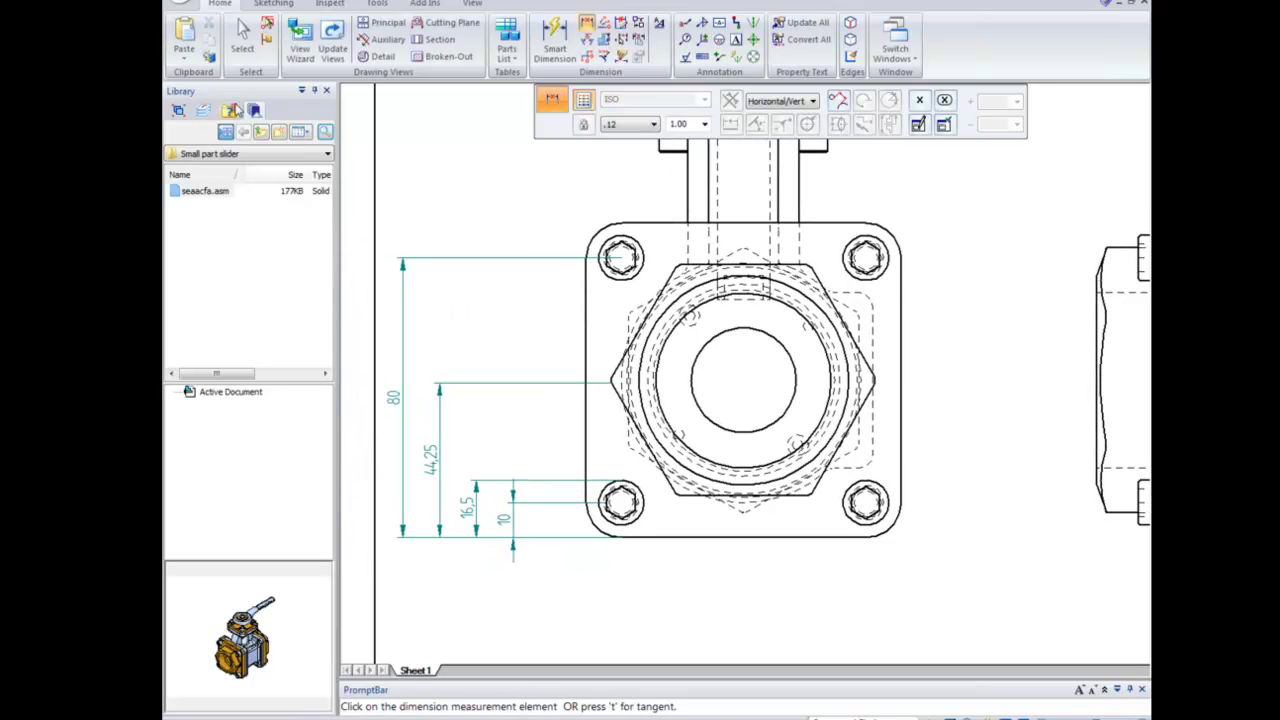
{"action": "left_click", "coordinate": [243, 38]}
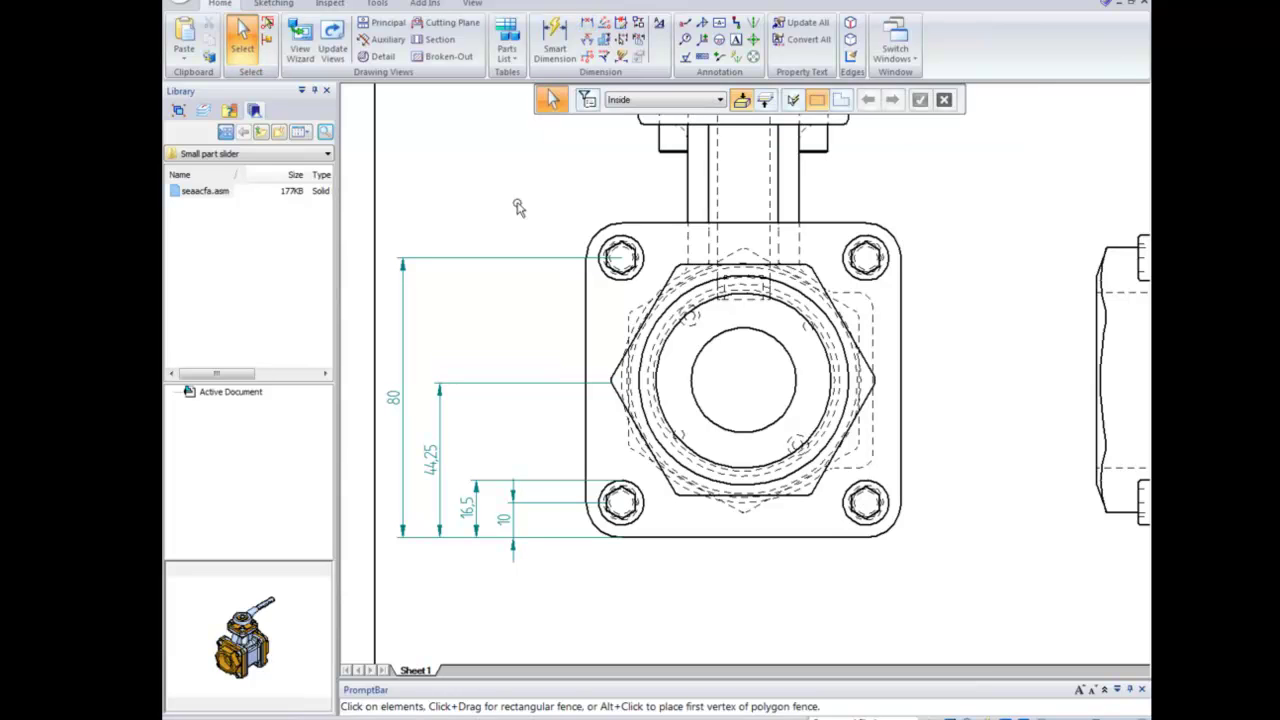
Step: Browse up three folder levels from Small part slider in the Open File dialog by entering "..", and close it without opening a file
{"action": "left_click", "coordinate": [171, 8]}
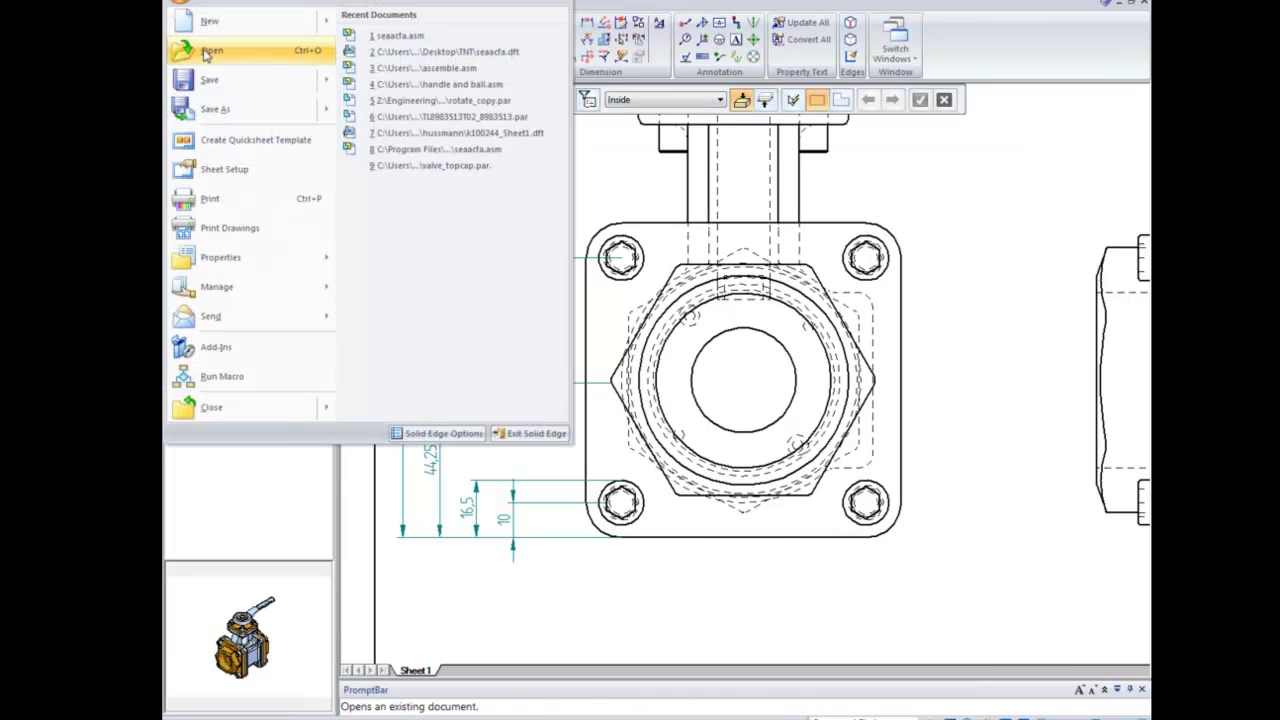
{"action": "left_click", "coordinate": [207, 57]}
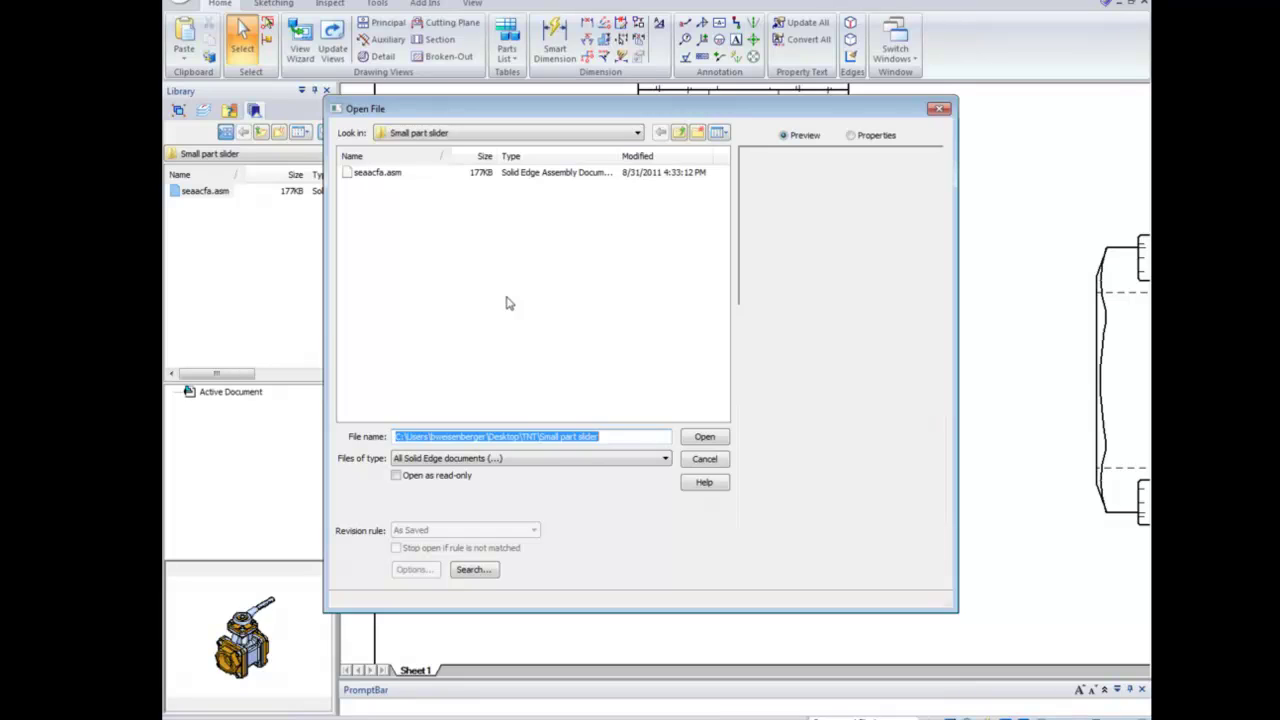
{"action": "left_click_drag", "start_coordinate": [620, 436], "coordinate": [398, 443]}
{"action": "left_click", "coordinate": [625, 438]}
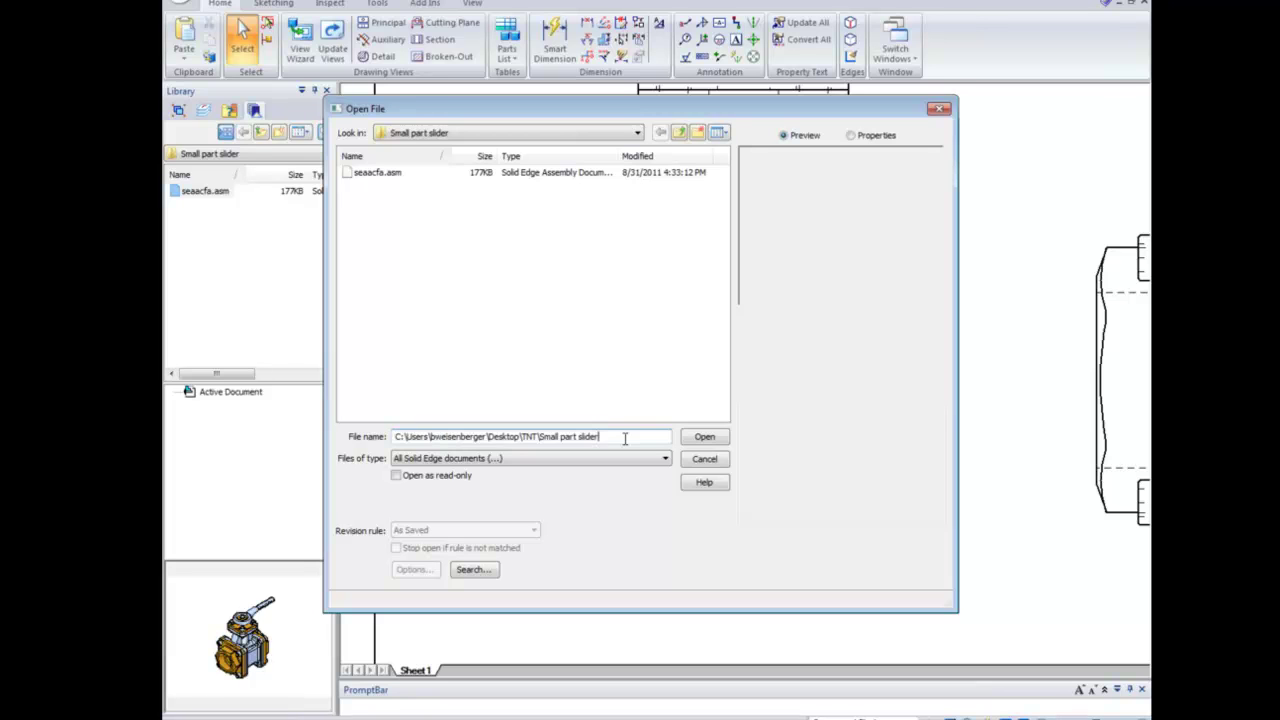
{"action": "left_click_drag", "start_coordinate": [625, 438], "coordinate": [372, 430]}
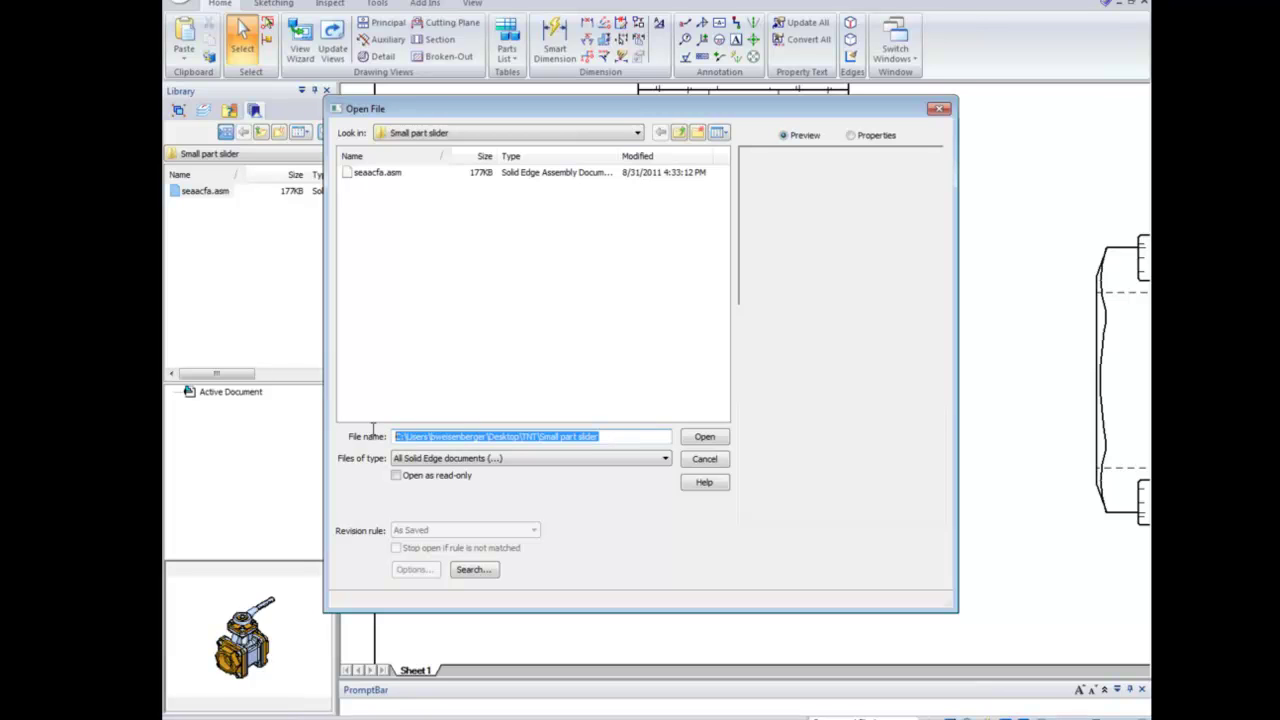
{"action": "type", "text": ".."}
{"action": "key", "text": "Return"}
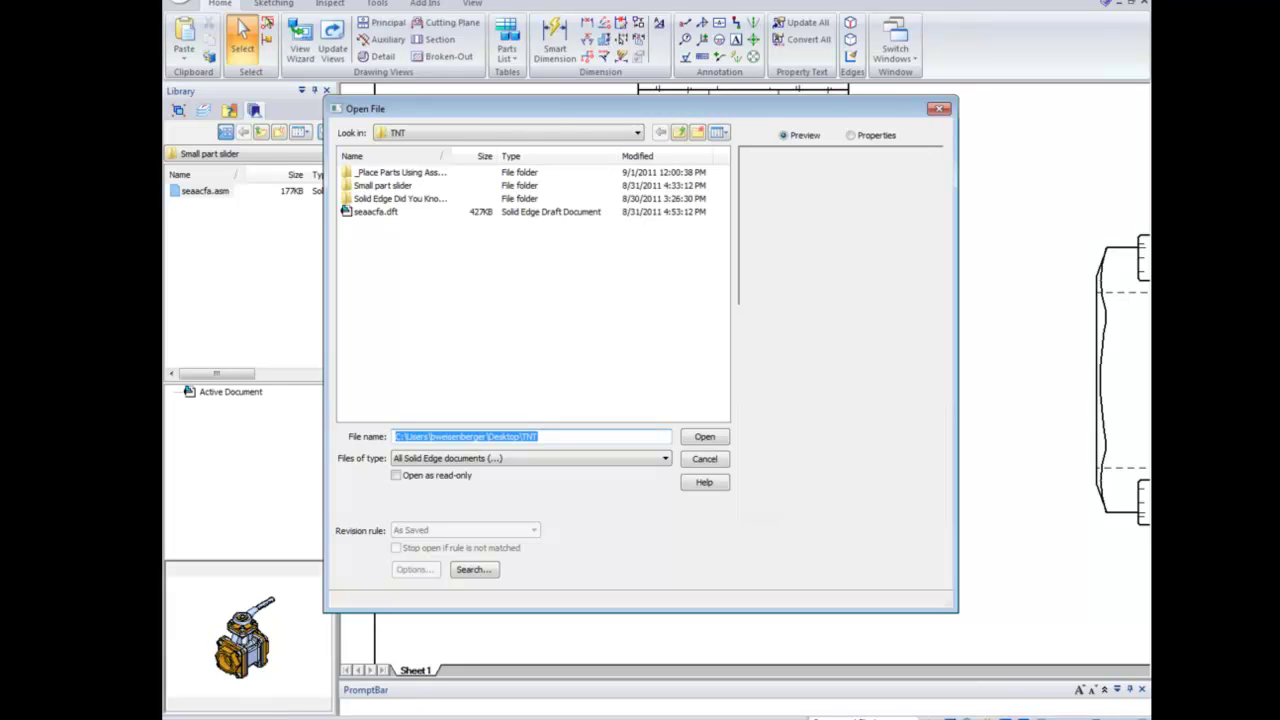
{"action": "type", "text": ".."}
{"action": "key", "text": "Return"}
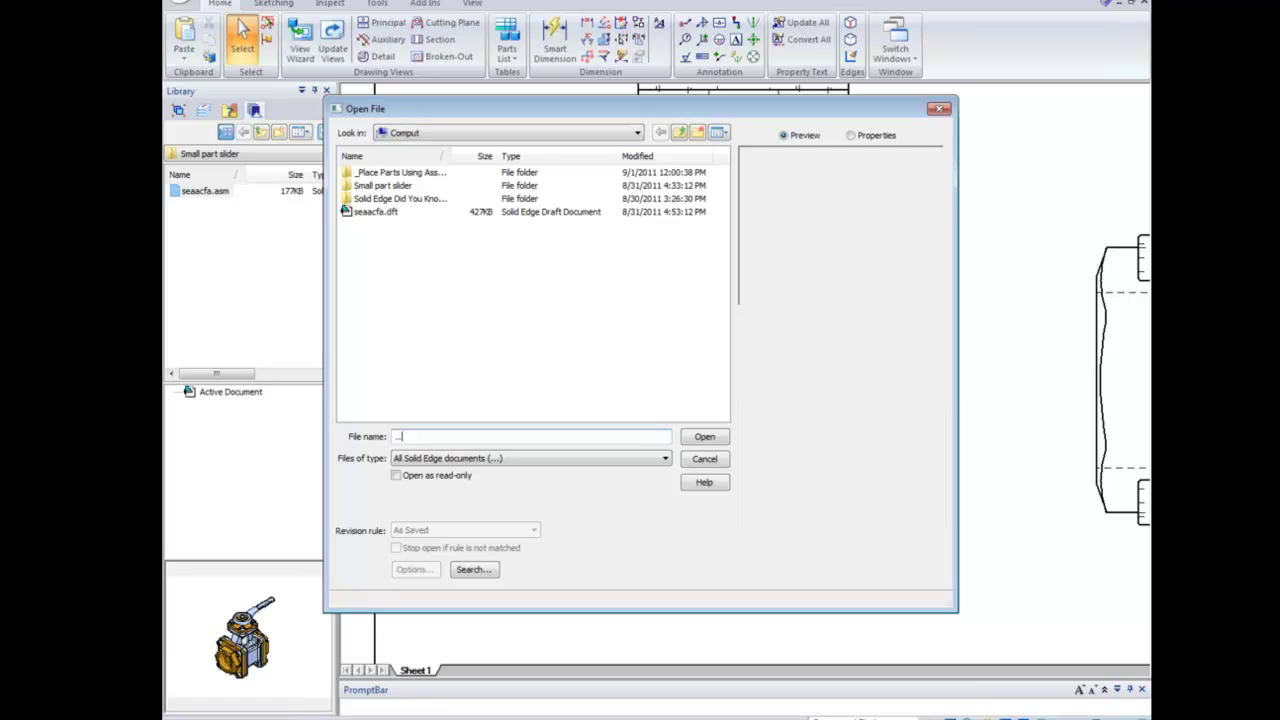
{"action": "type", "text": ".."}
{"action": "key", "text": "Return"}
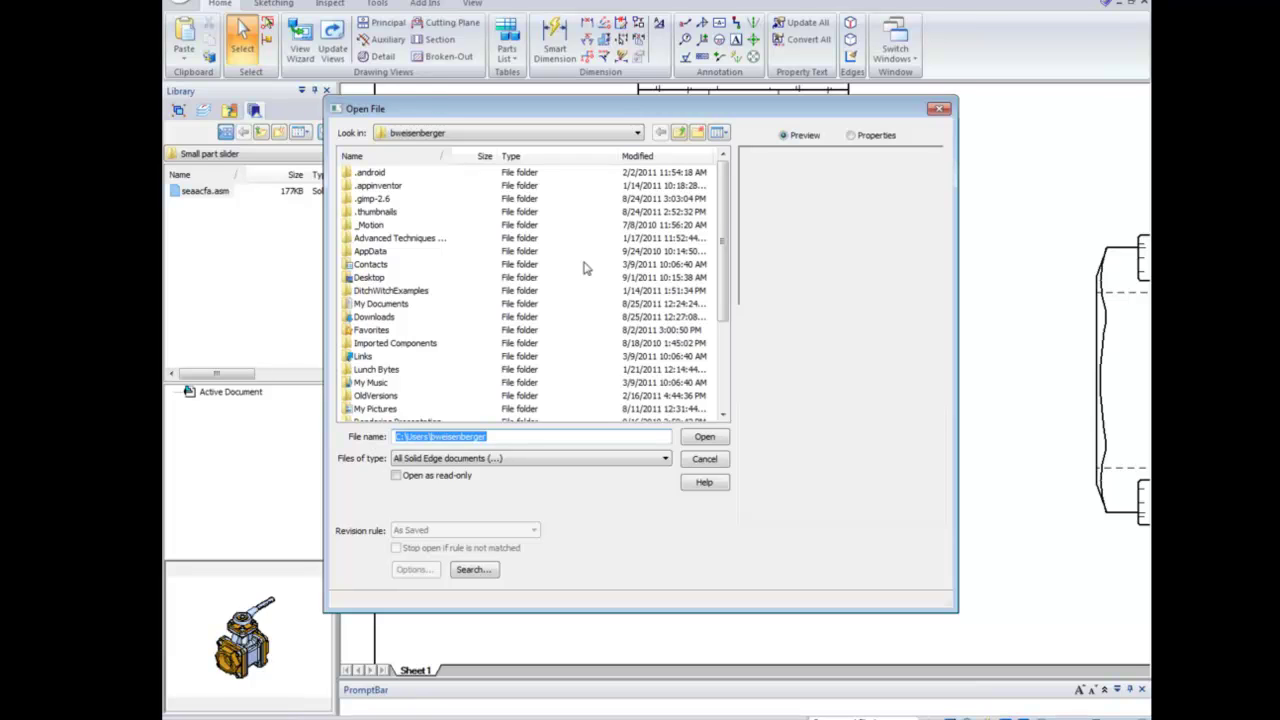
{"action": "left_click", "coordinate": [940, 108]}
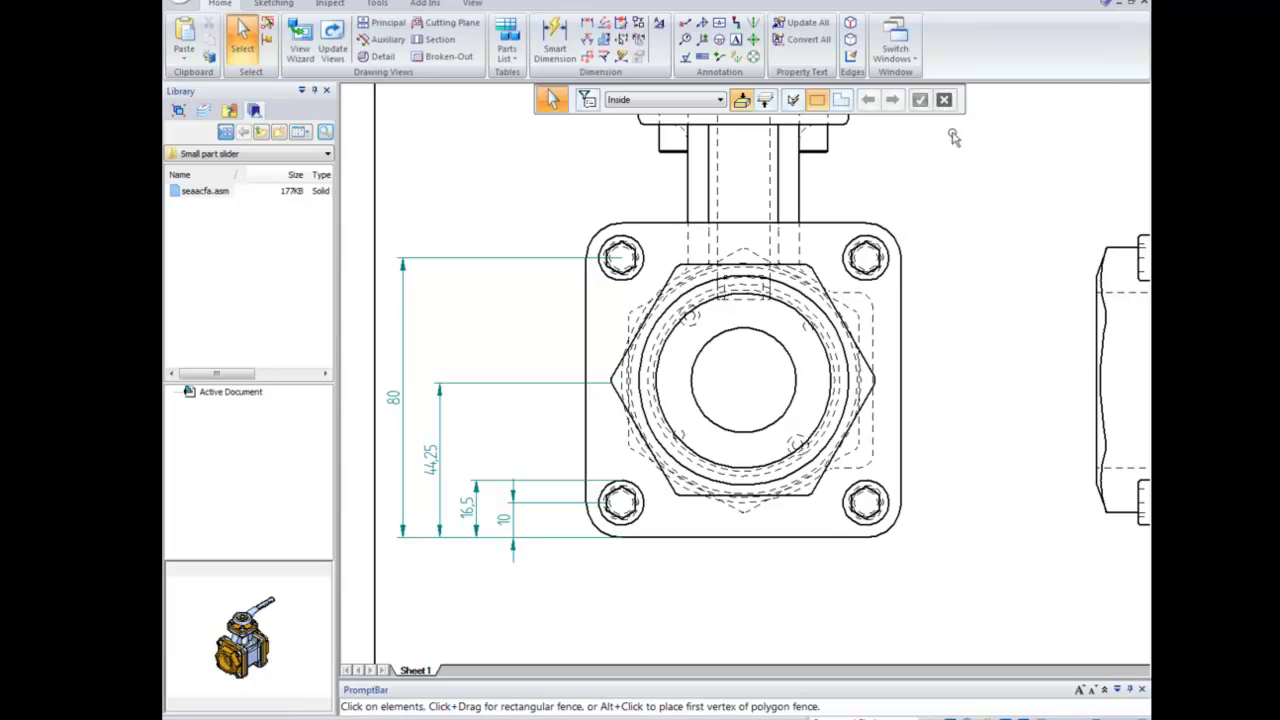
Step: Place a "Material:" callout with its leader attached to the upper-right rounded corner of the front view's flange
{"action": "mouse_move", "coordinate": [962, 204]}
{"action": "middle_mouse_down"}
{"action": "mouse_move", "coordinate": [890, 242]}
{"action": "mouse_move", "coordinate": [888, 279]}
{"action": "middle_mouse_up"}
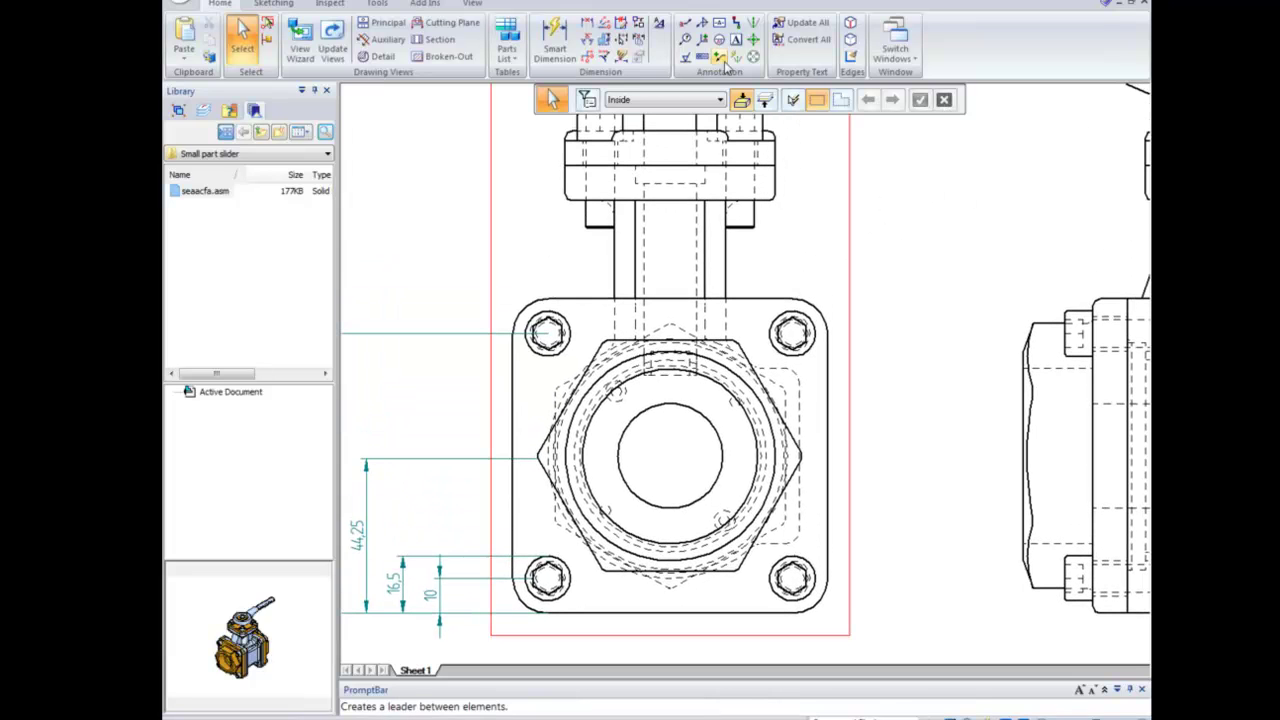
{"action": "left_click", "coordinate": [684, 22]}
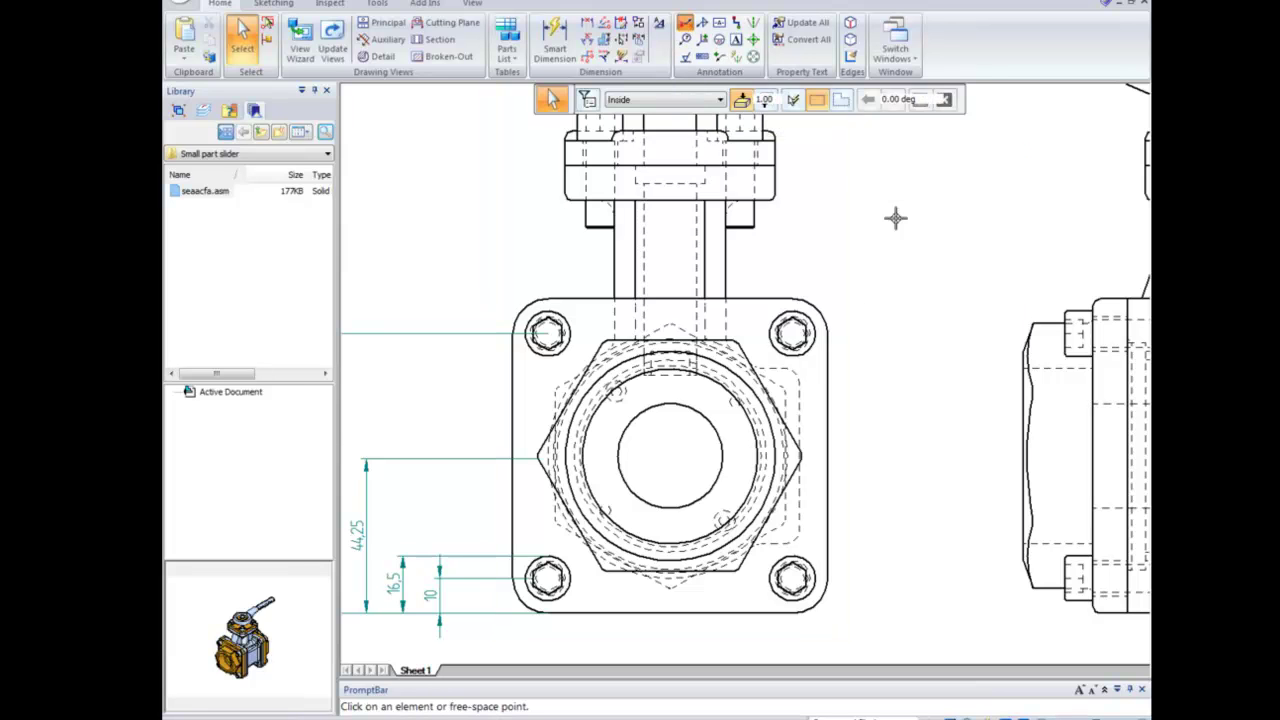
{"action": "left_click", "coordinate": [414, 549]}
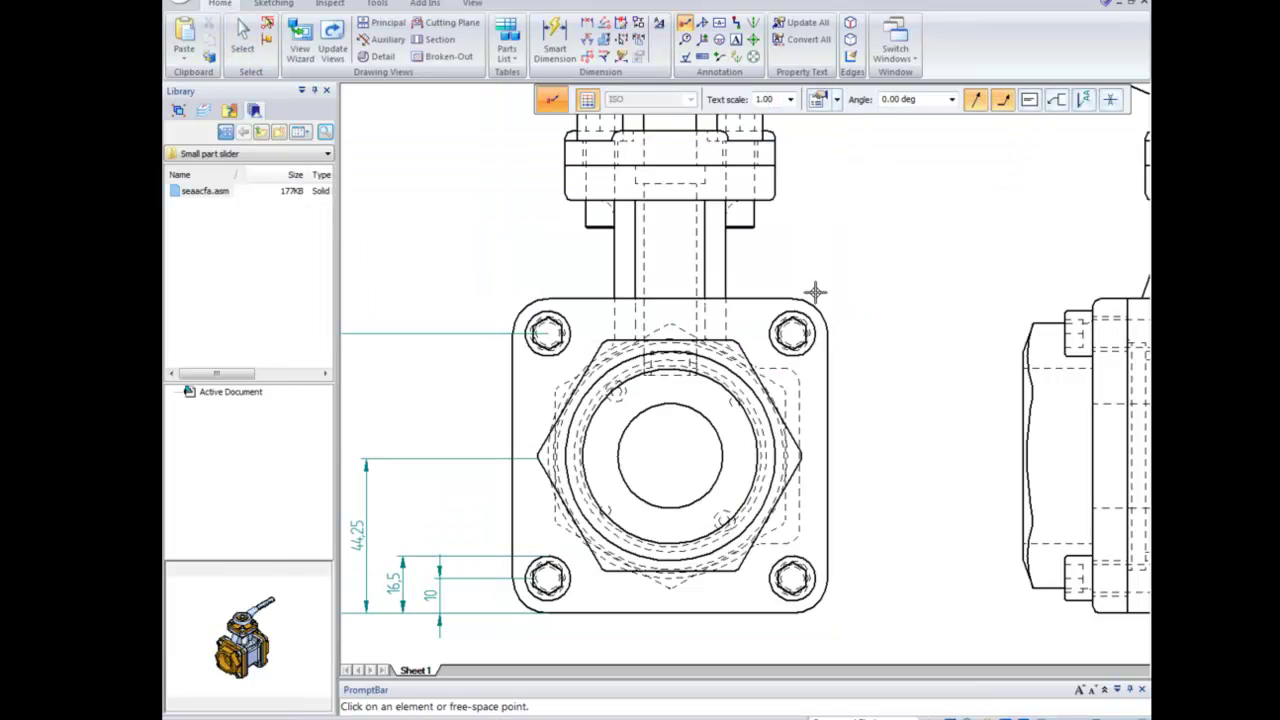
{"action": "left_click", "coordinate": [815, 297]}
{"action": "left_click", "coordinate": [890, 187]}
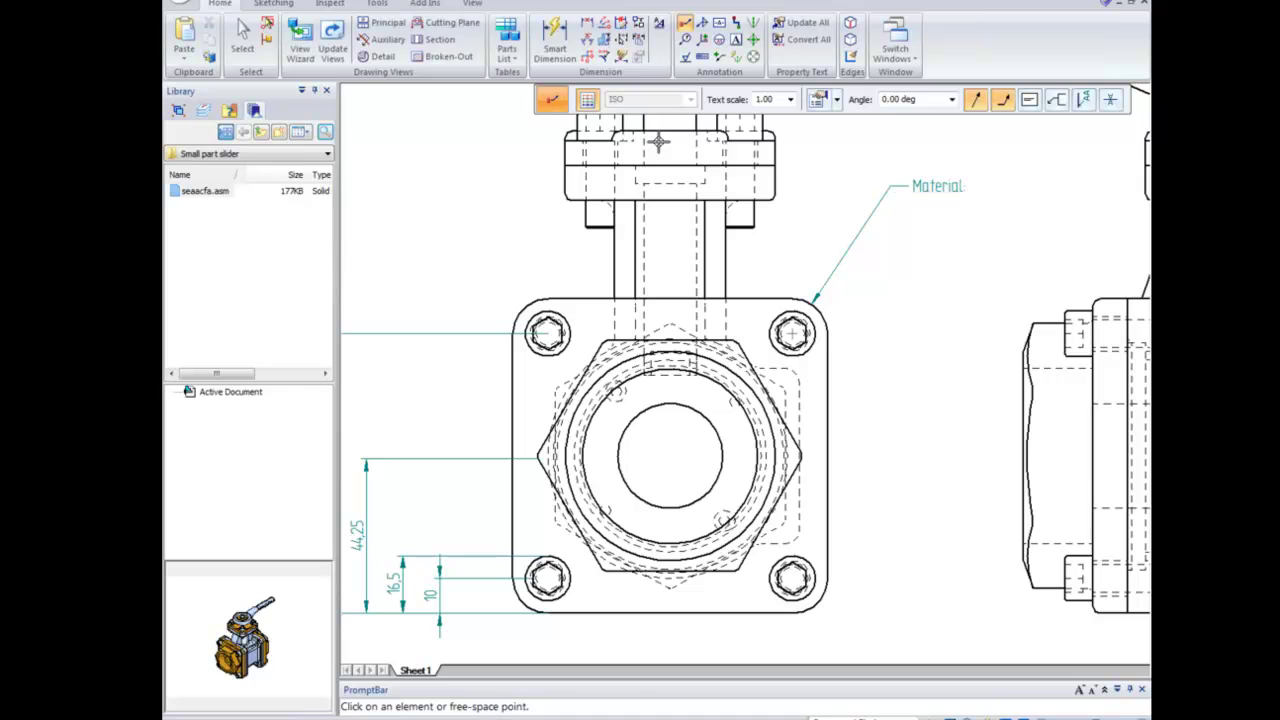
{"action": "left_click", "coordinate": [242, 40]}
Step: Insert two vertices along the leader line of the "Material:" callout
{"action": "middle_click_drag", "start_coordinate": [992, 328], "coordinate": [966, 358]}
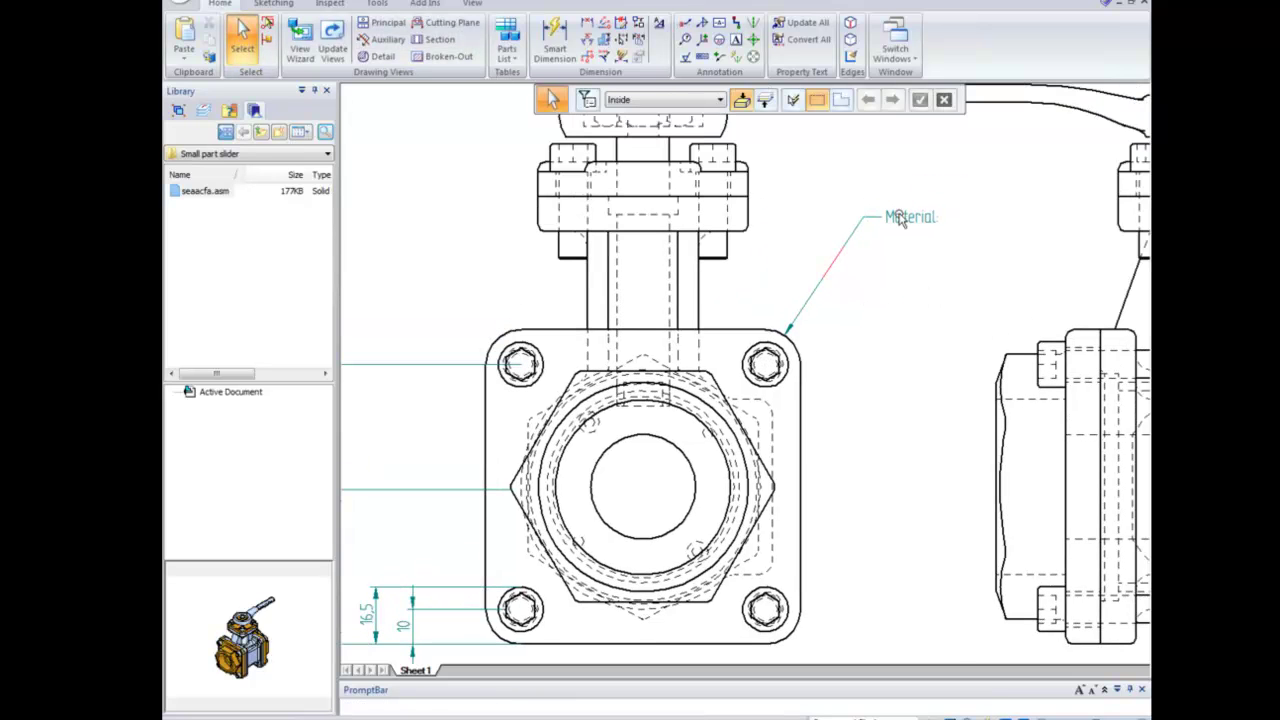
{"action": "left_click", "coordinate": [820, 283]}
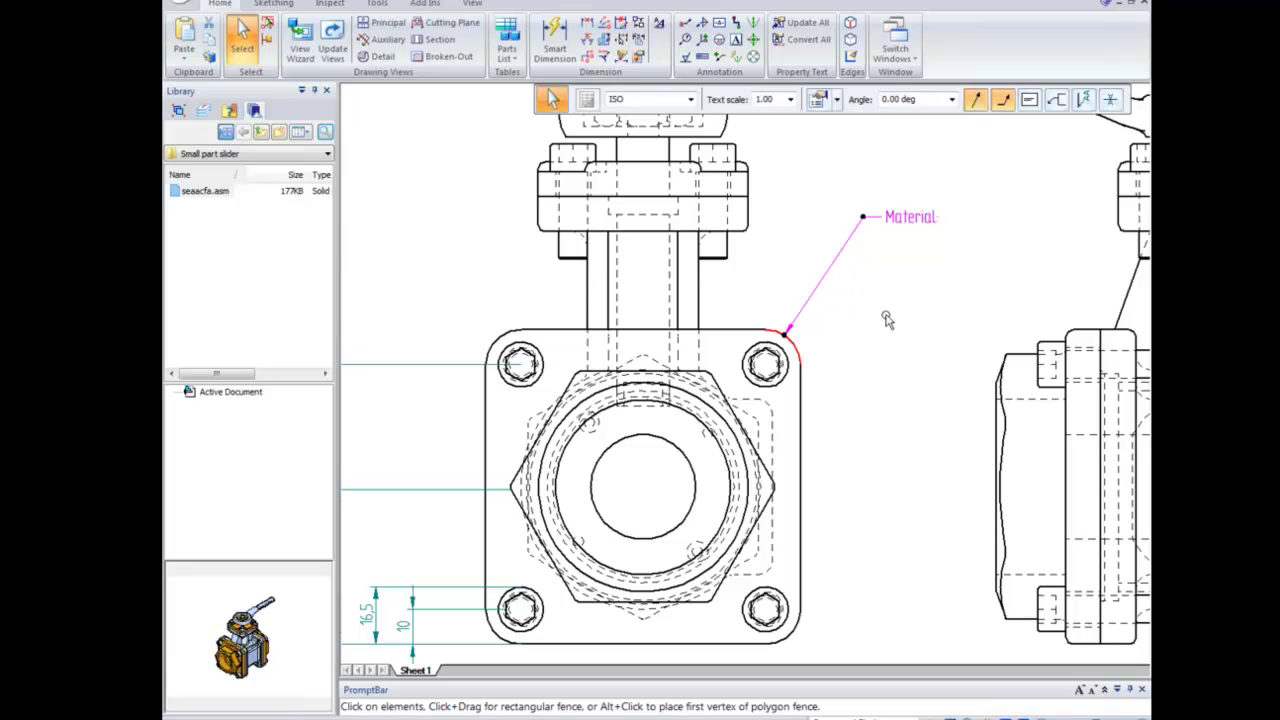
{"action": "left_click", "coordinate": [839, 255], "text": "alt"}
{"action": "left_click", "coordinate": [814, 290], "text": "alt"}
{"action": "left_click", "coordinate": [793, 246]}
{"action": "left_click", "coordinate": [836, 266]}
Step: Reposition the leader's two vertices into a bent path and move the "Material:" text farther up and right, then deselect the callout
{"action": "left_click_drag", "start_coordinate": [836, 260], "coordinate": [821, 222]}
{"action": "left_click_drag", "start_coordinate": [814, 289], "coordinate": [785, 275]}
{"action": "left_click_drag", "start_coordinate": [862, 219], "coordinate": [900, 173]}
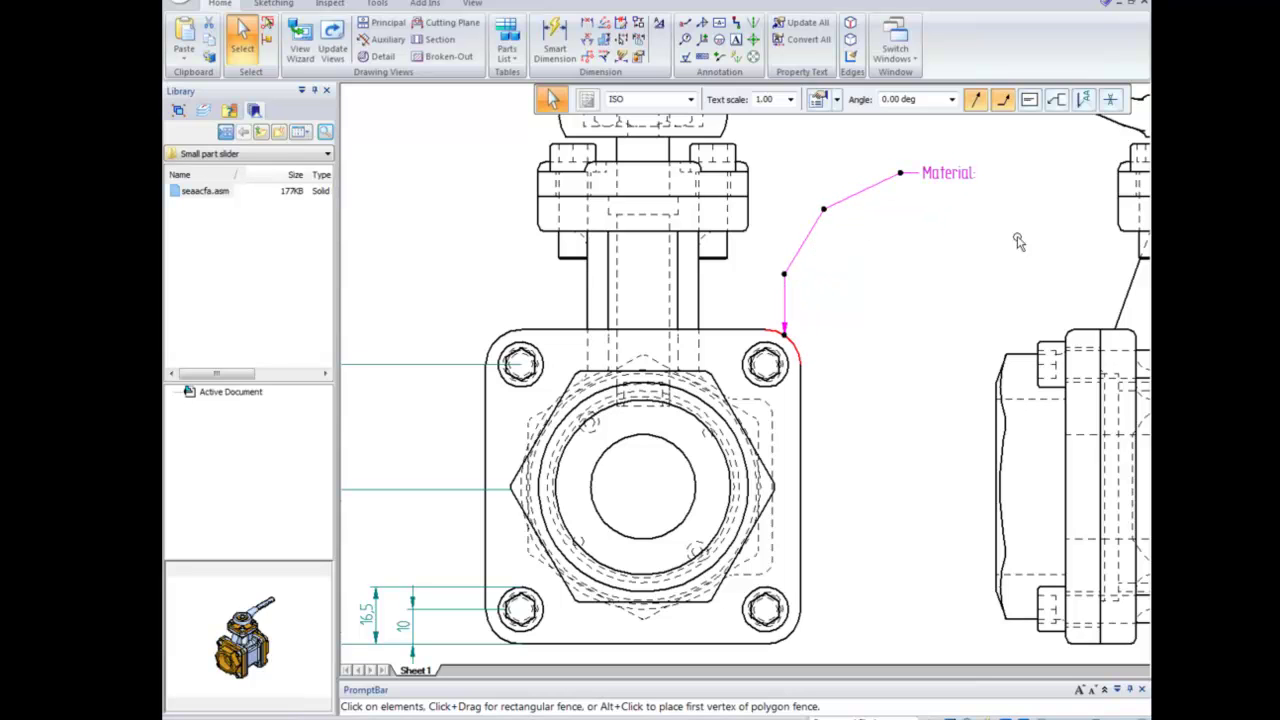
{"action": "left_click", "coordinate": [912, 283]}
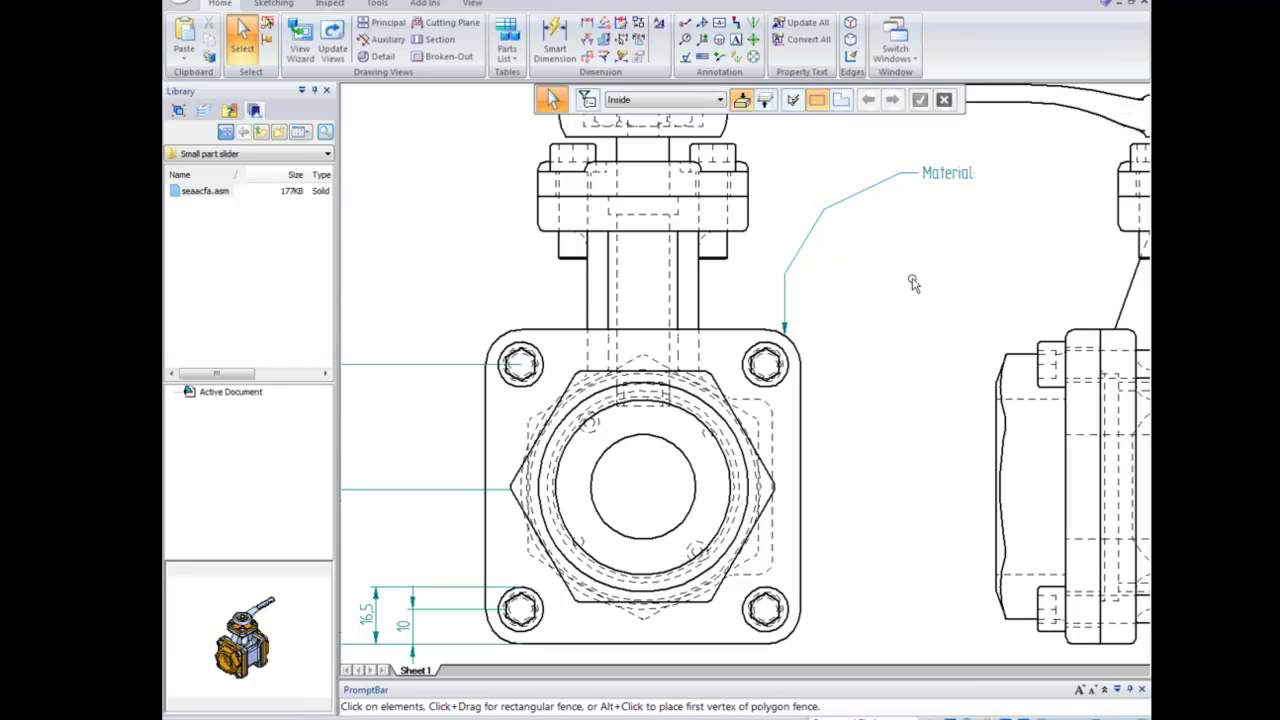
Step: Switch to the TNT.pptx PowerPoint slide show and advance to the Ally PLM Lunch Bytes slide
{"action": "mouse_move", "coordinate": [567, 716]}
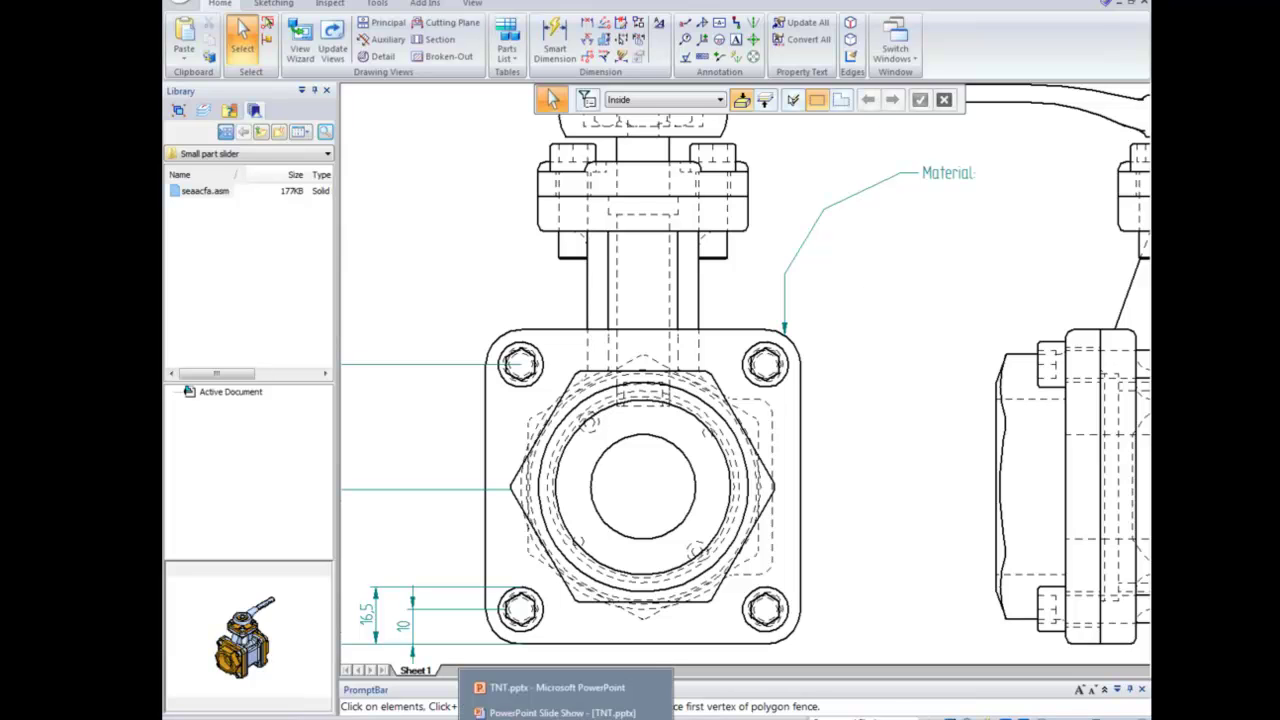
{"action": "left_click", "coordinate": [566, 712]}
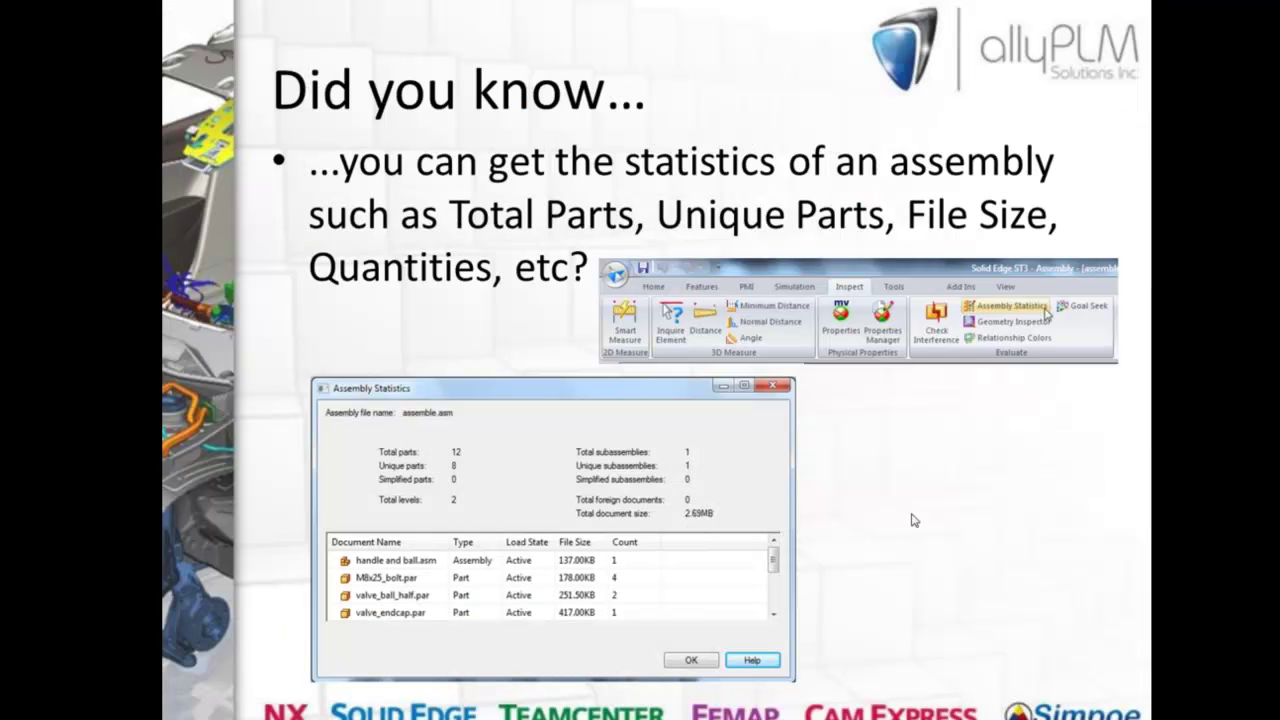
{"action": "left_click", "coordinate": [921, 402]}
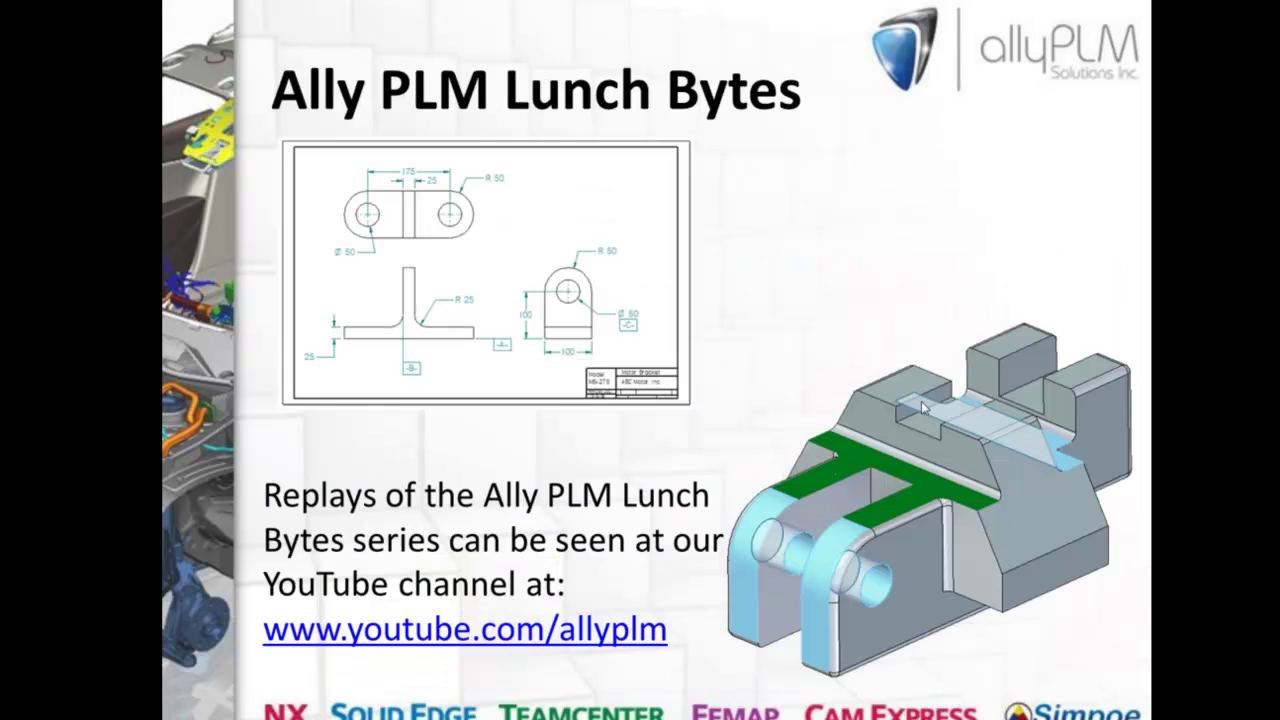